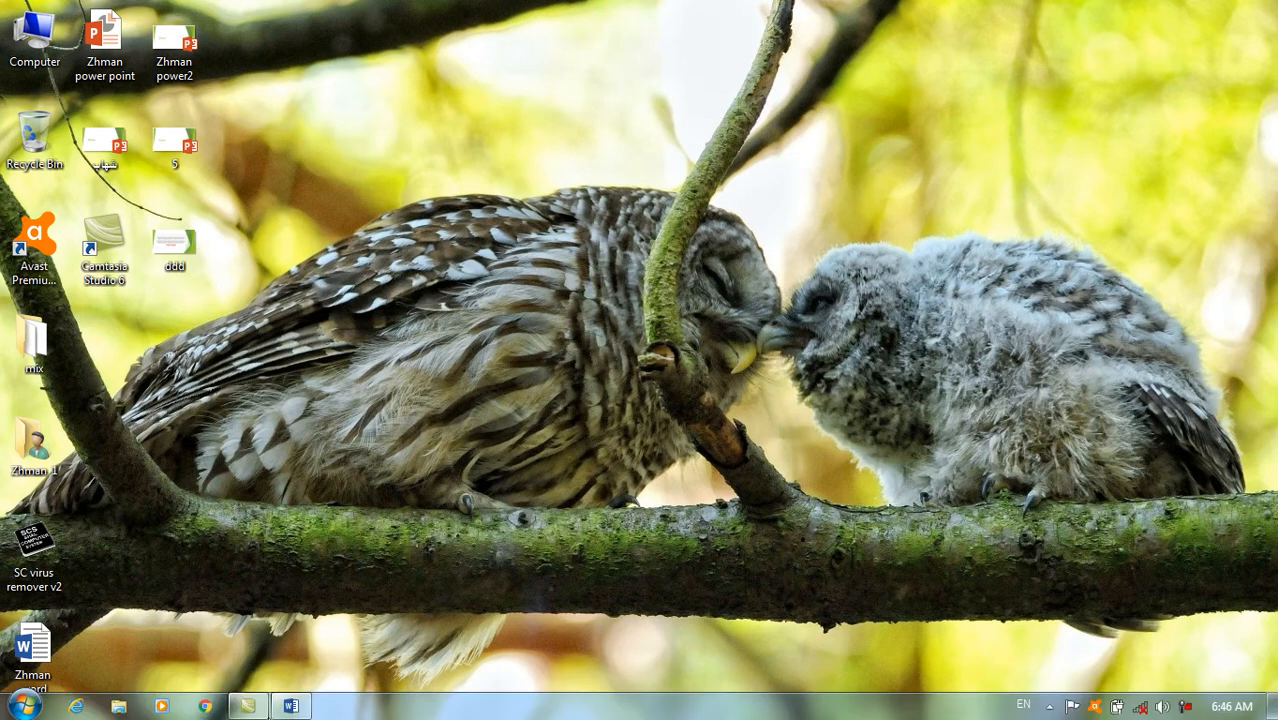
# Switch to the open Word document, examine the available document protection options, and return to the text.
pyautogui.click(287, 707)
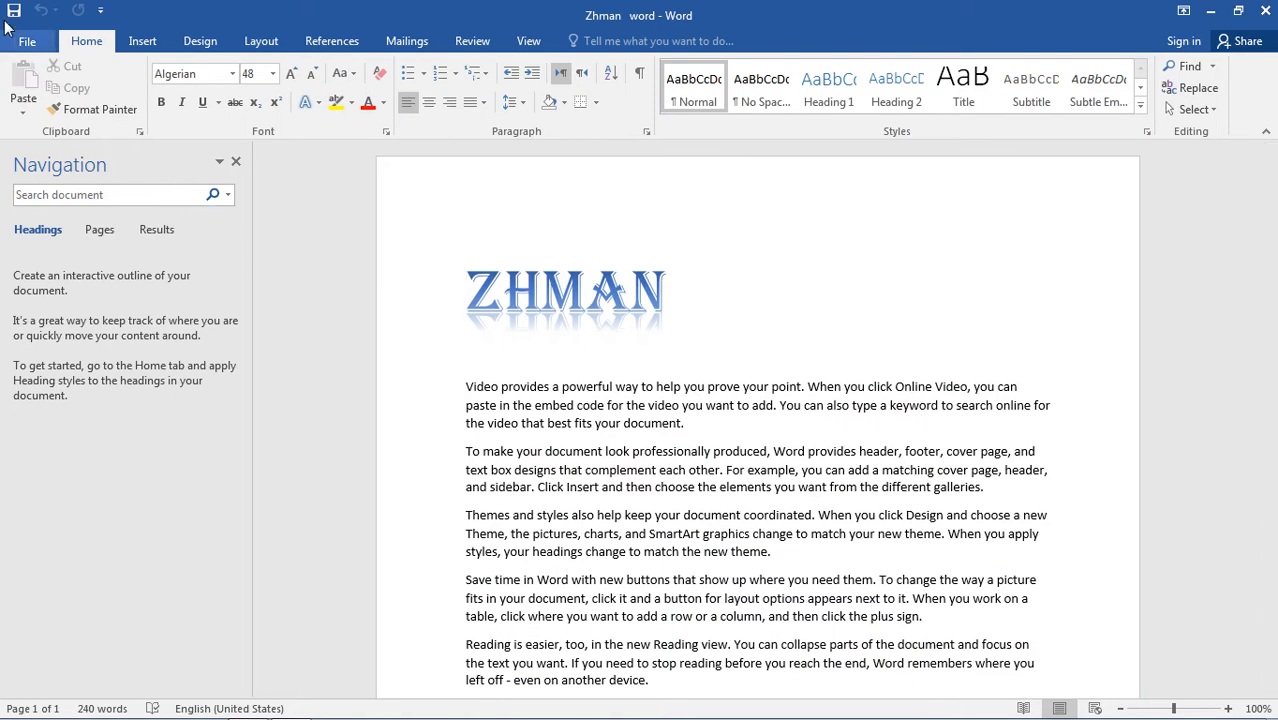
pyautogui.click(28, 41)
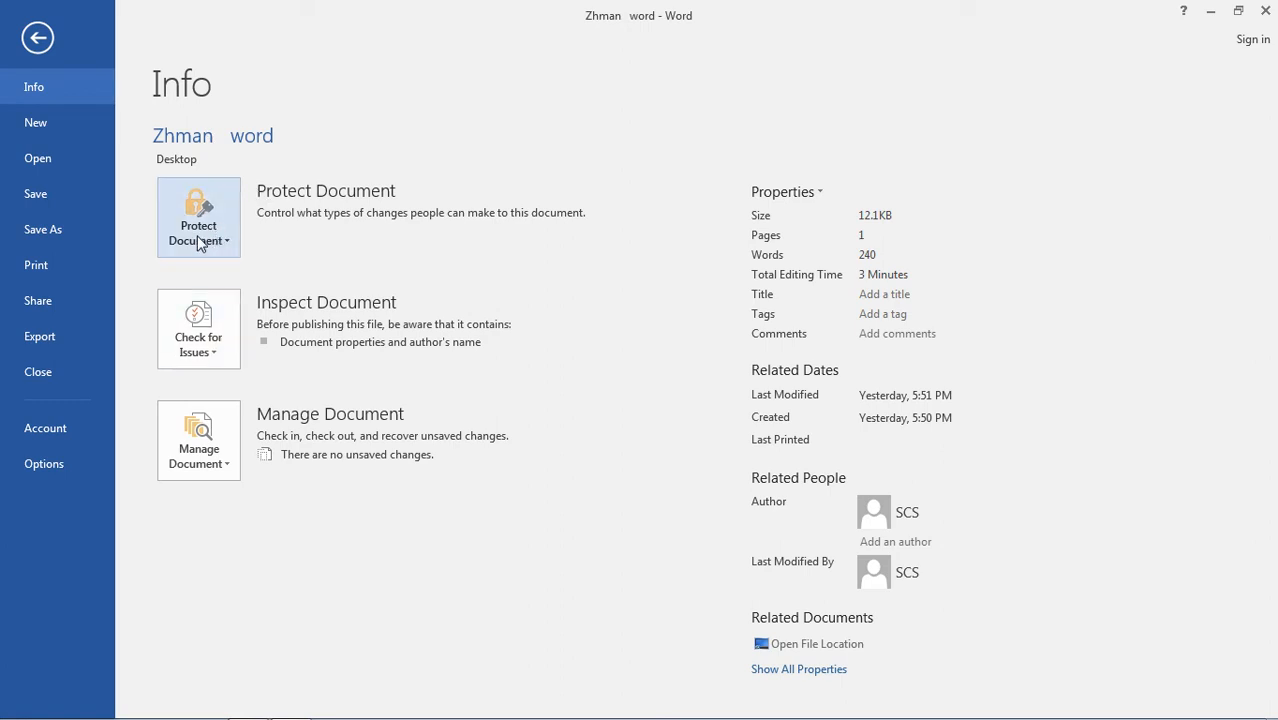
pyautogui.click(228, 238)
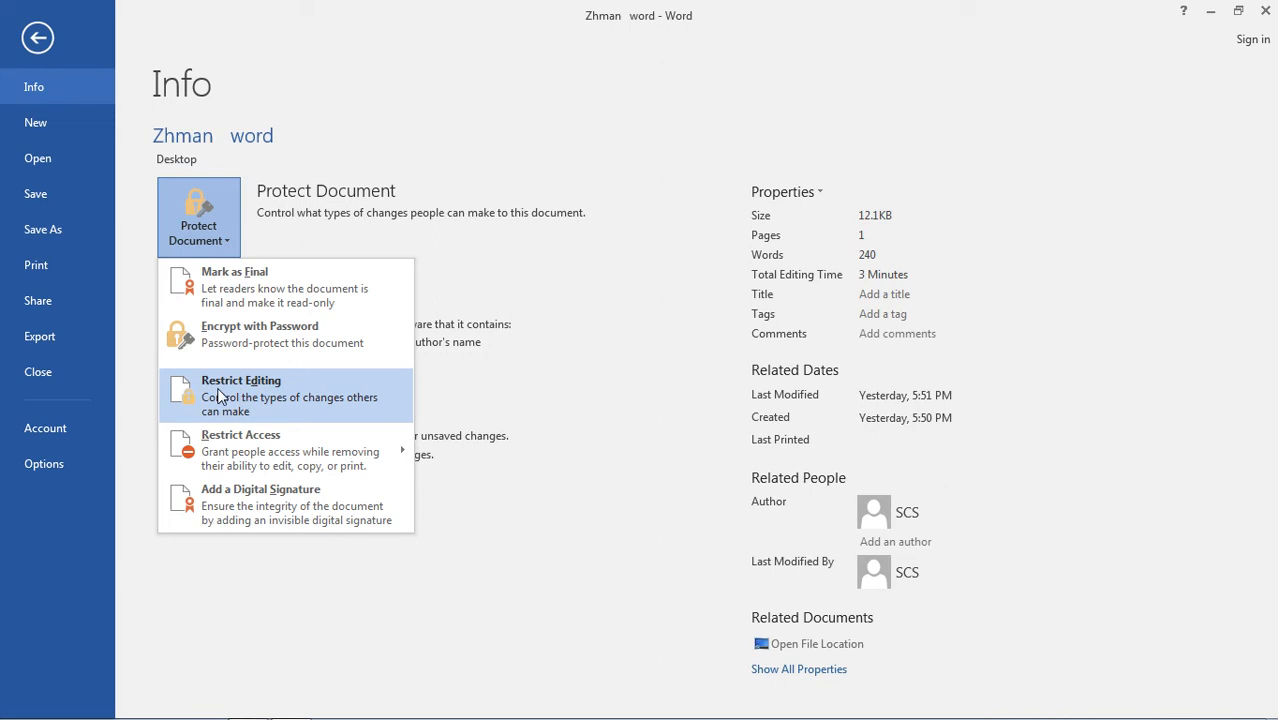
pyautogui.click(37, 40)
pyautogui.click(37, 40)
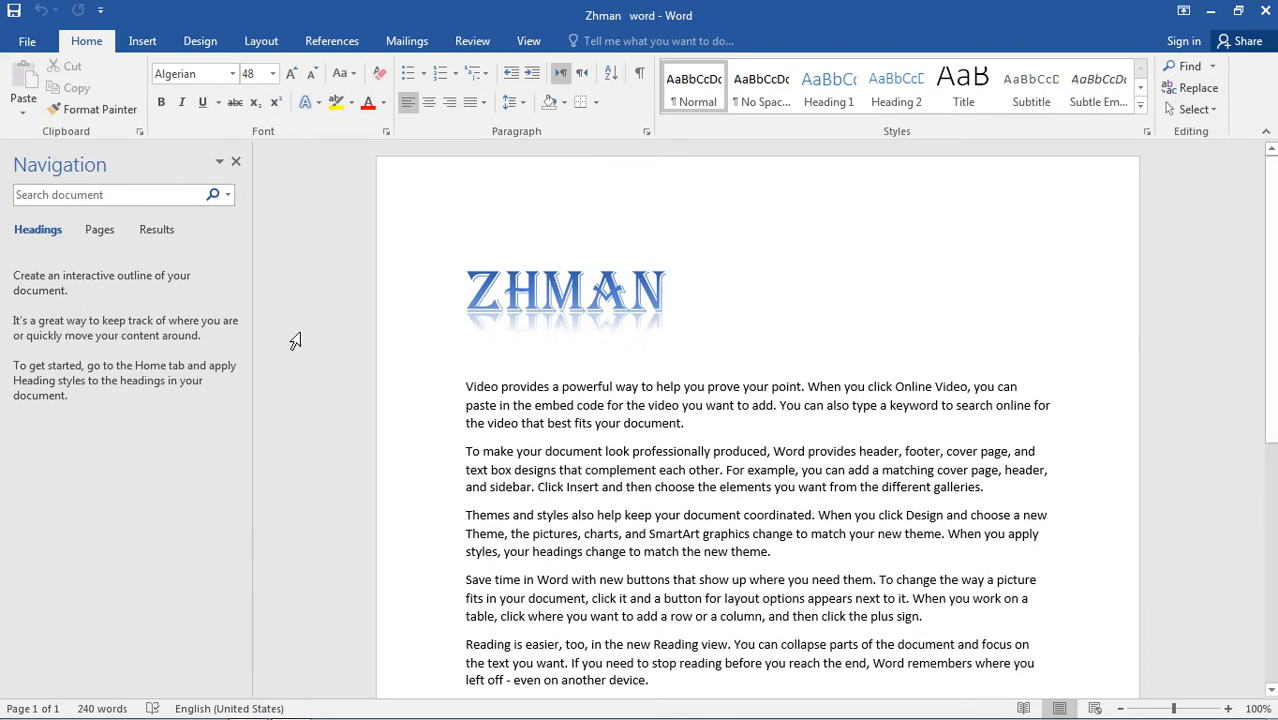
pyautogui.moveTo(690, 423); pyautogui.dragTo(466, 362)
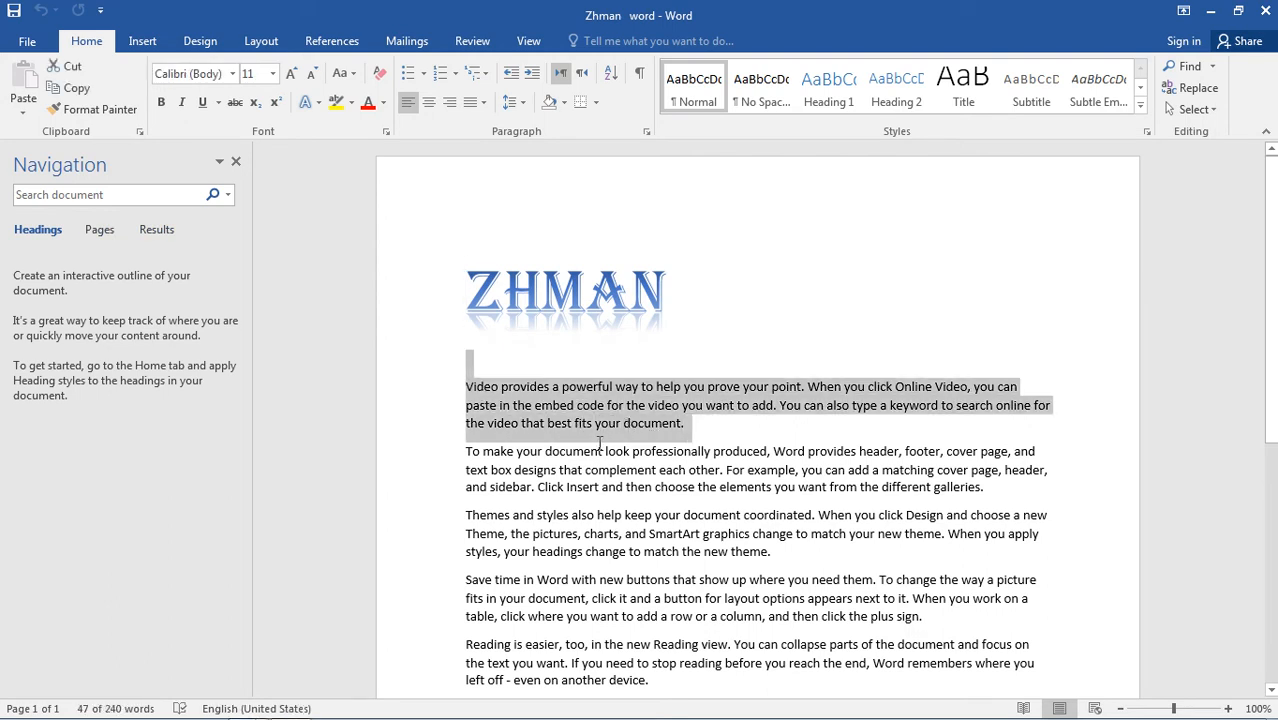
pyautogui.click(760, 432)
# Encrypt the document with a password, re-enter the password to confirm it, and save the file.
pyautogui.click(30, 44)
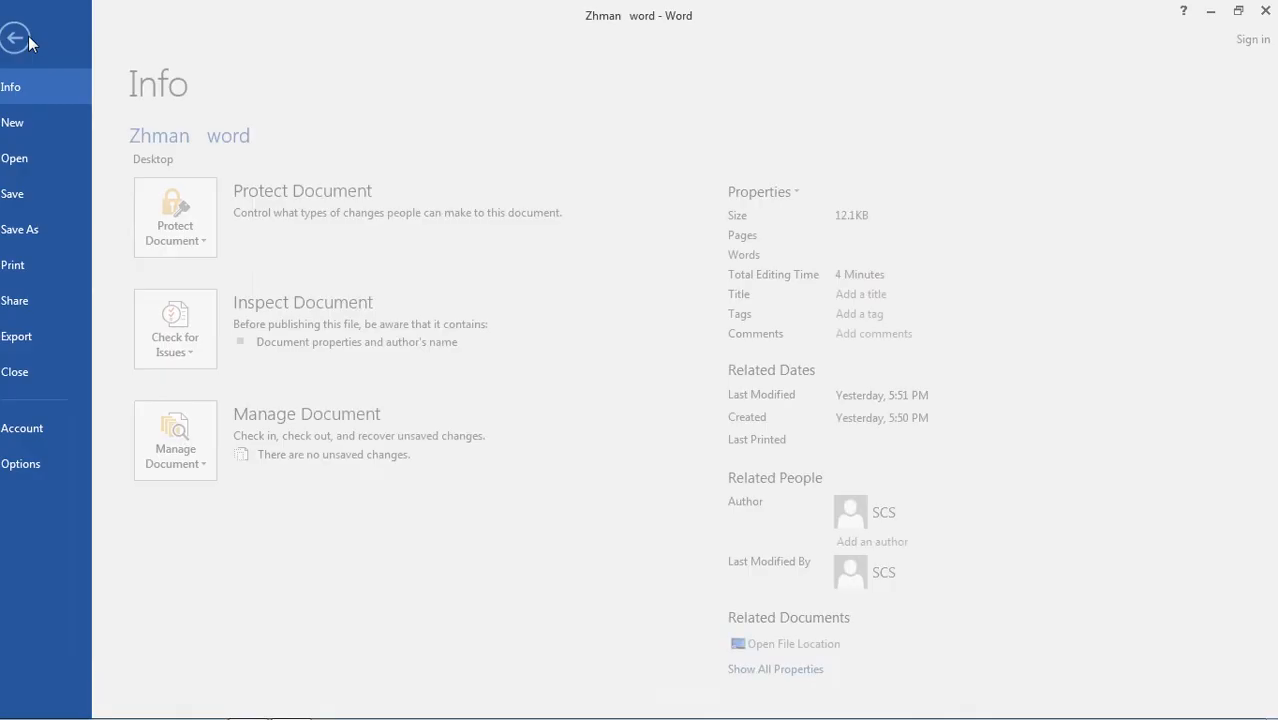
pyautogui.click(226, 234)
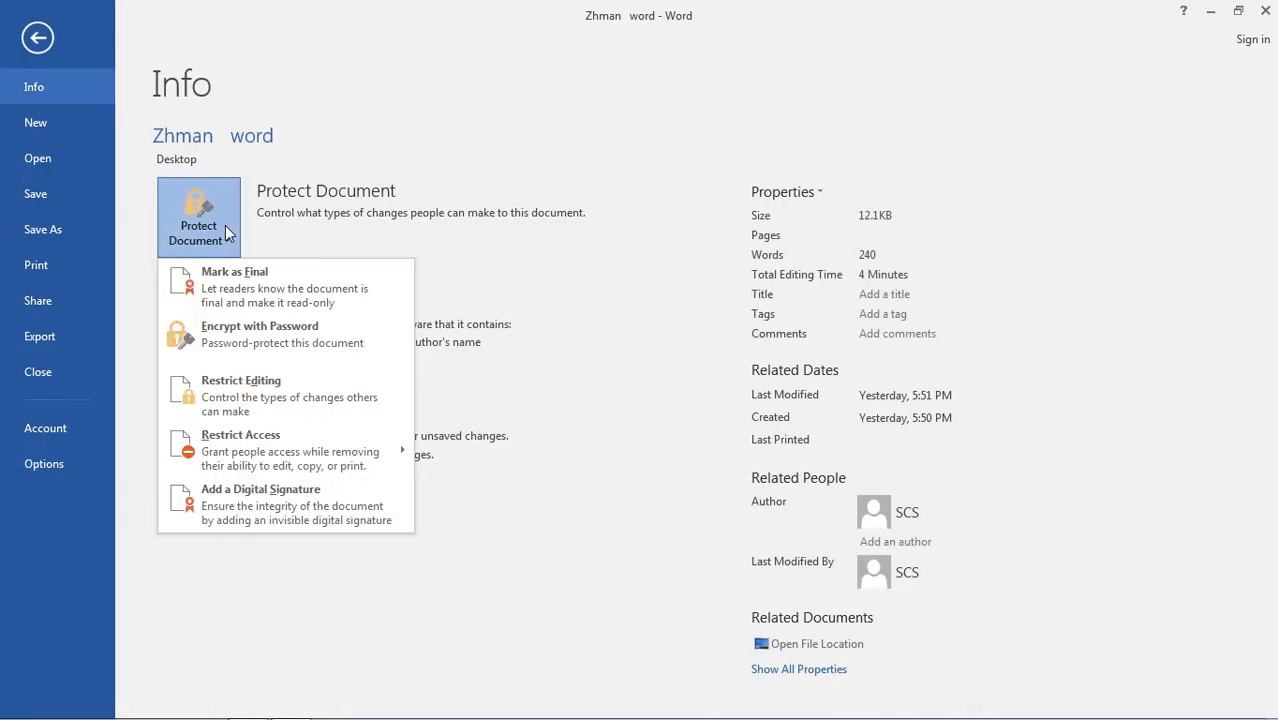
pyautogui.click(270, 335)
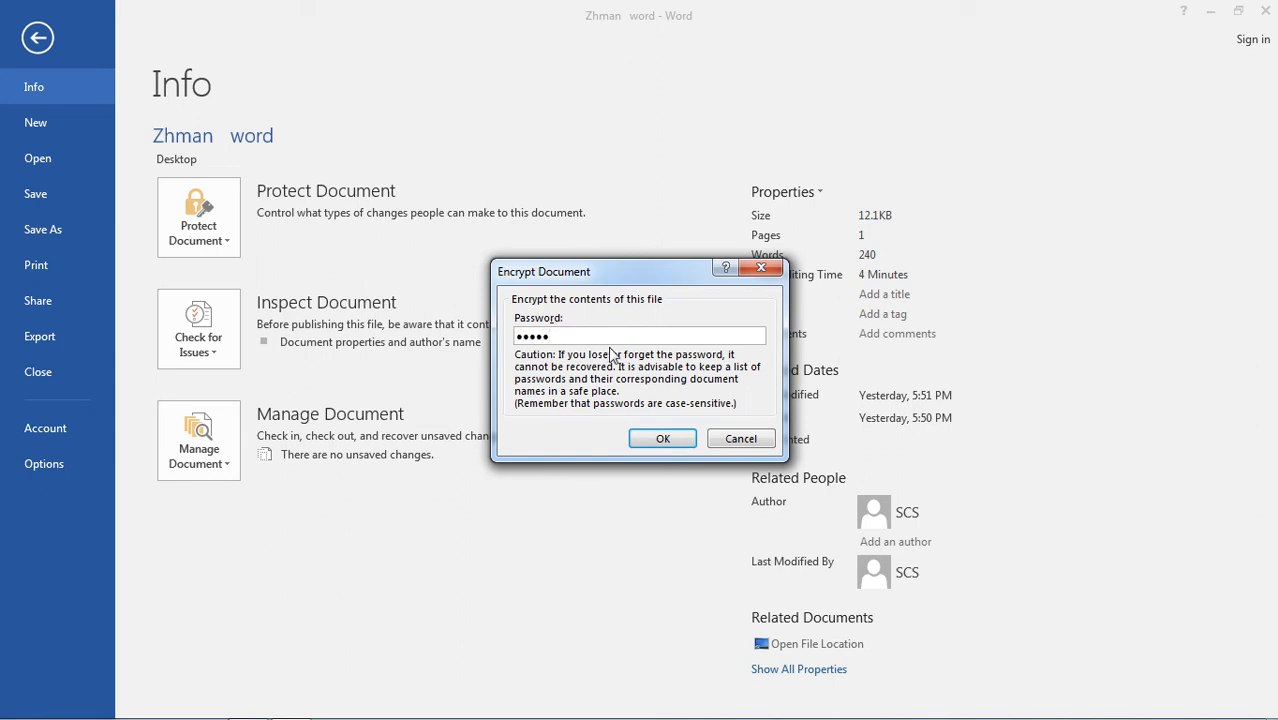
pyautogui.click(682, 443)
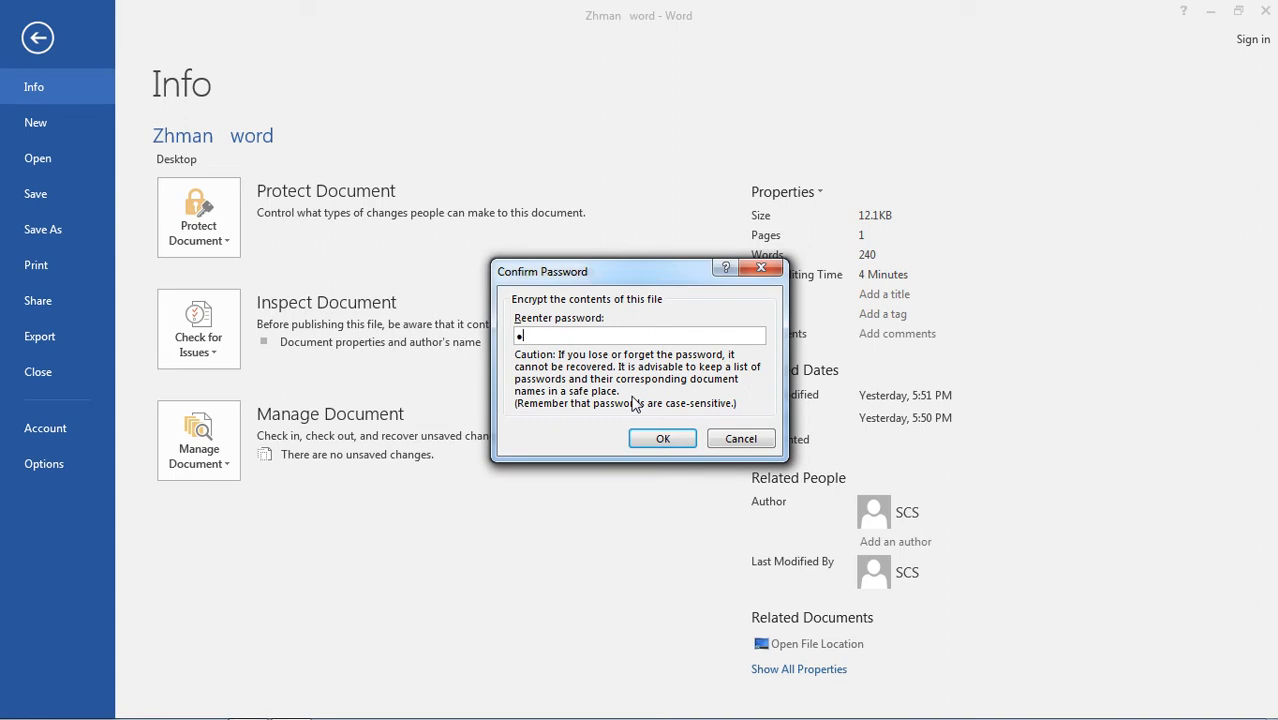
pyautogui.write('•••••')
pyautogui.click(664, 440)
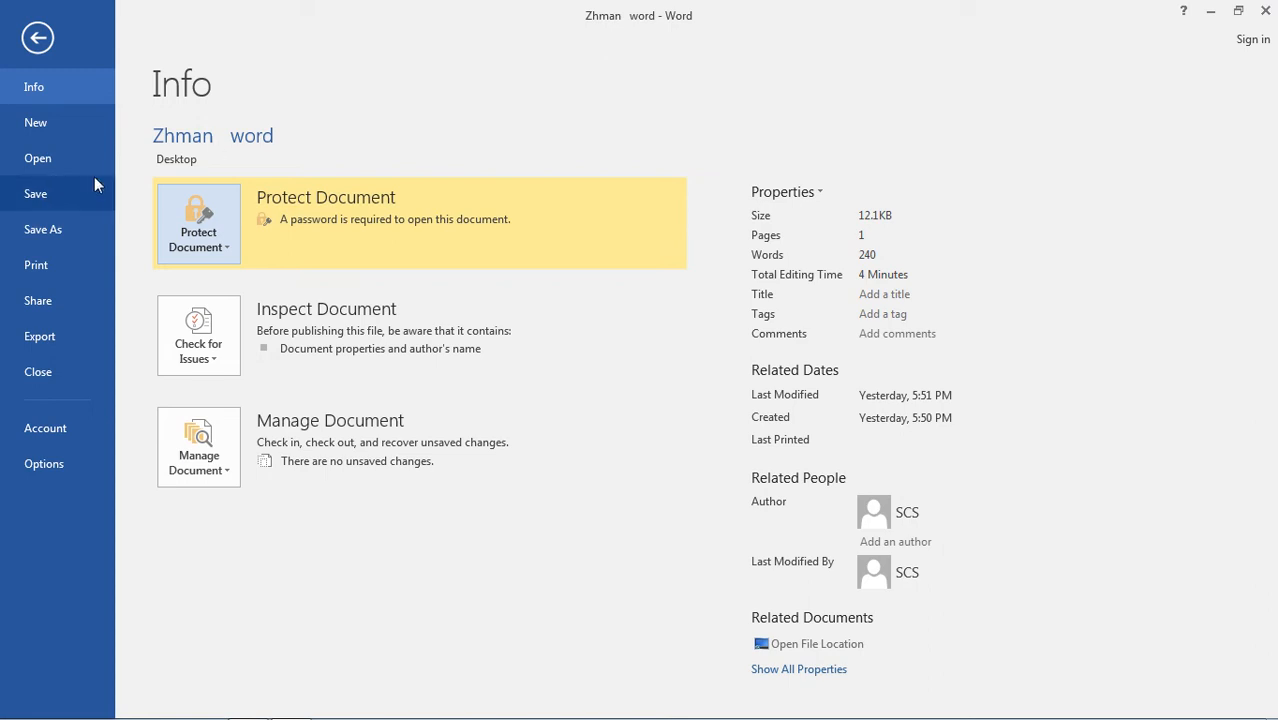
pyautogui.click(54, 195)
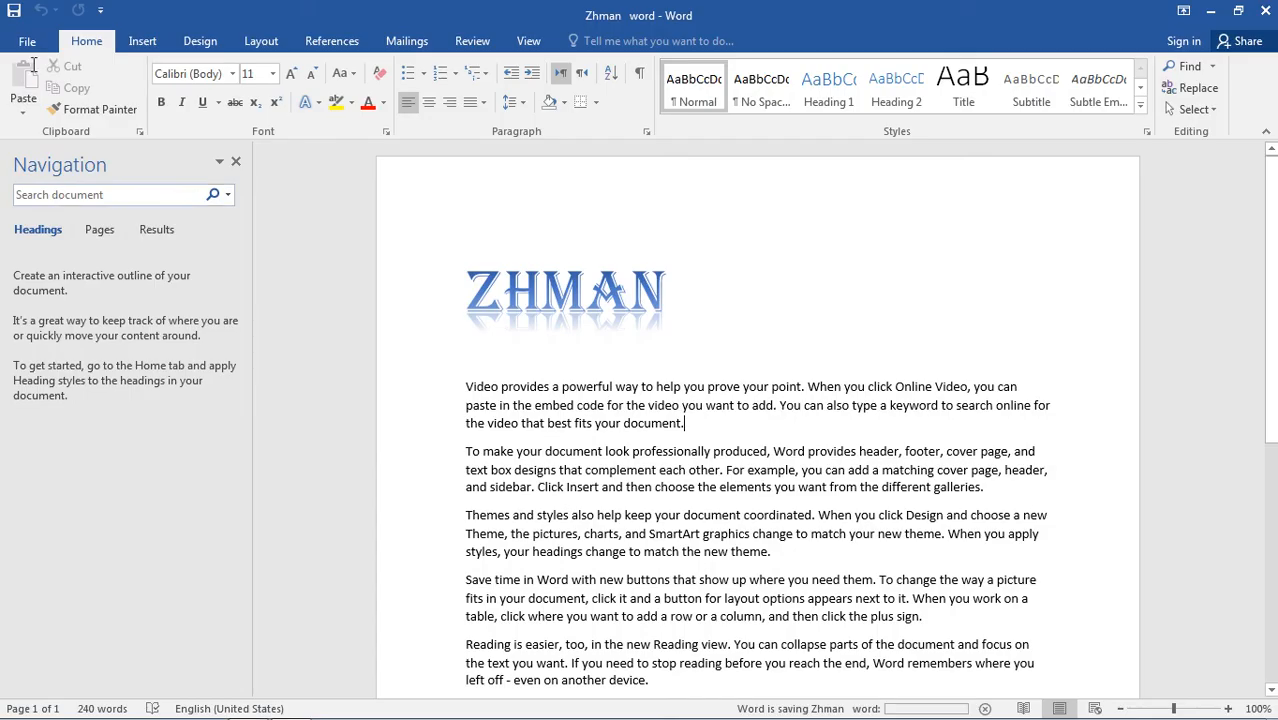
# Close the document, refresh the desktop, and try to reopen the Zhman word file through its password prompt.
pyautogui.click(1262, 20)
pyautogui.rightClick(485, 156)
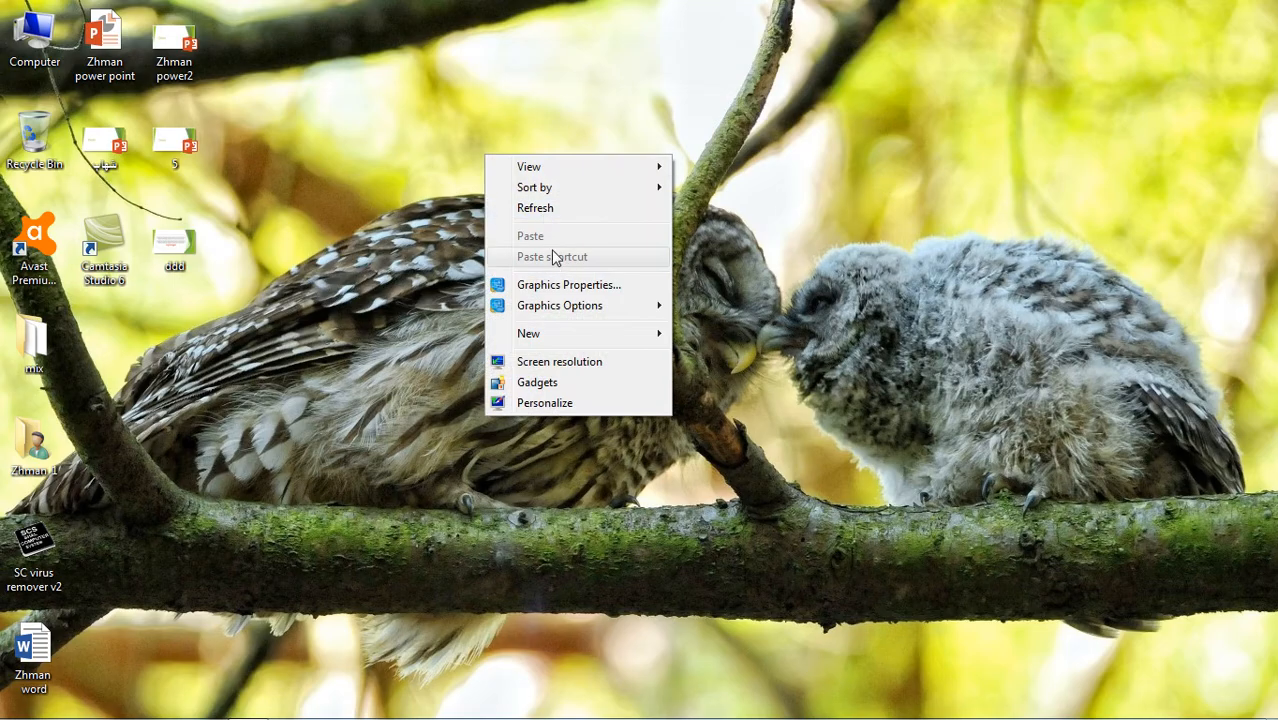
pyautogui.click(533, 207)
pyautogui.doubleClick(45, 662)
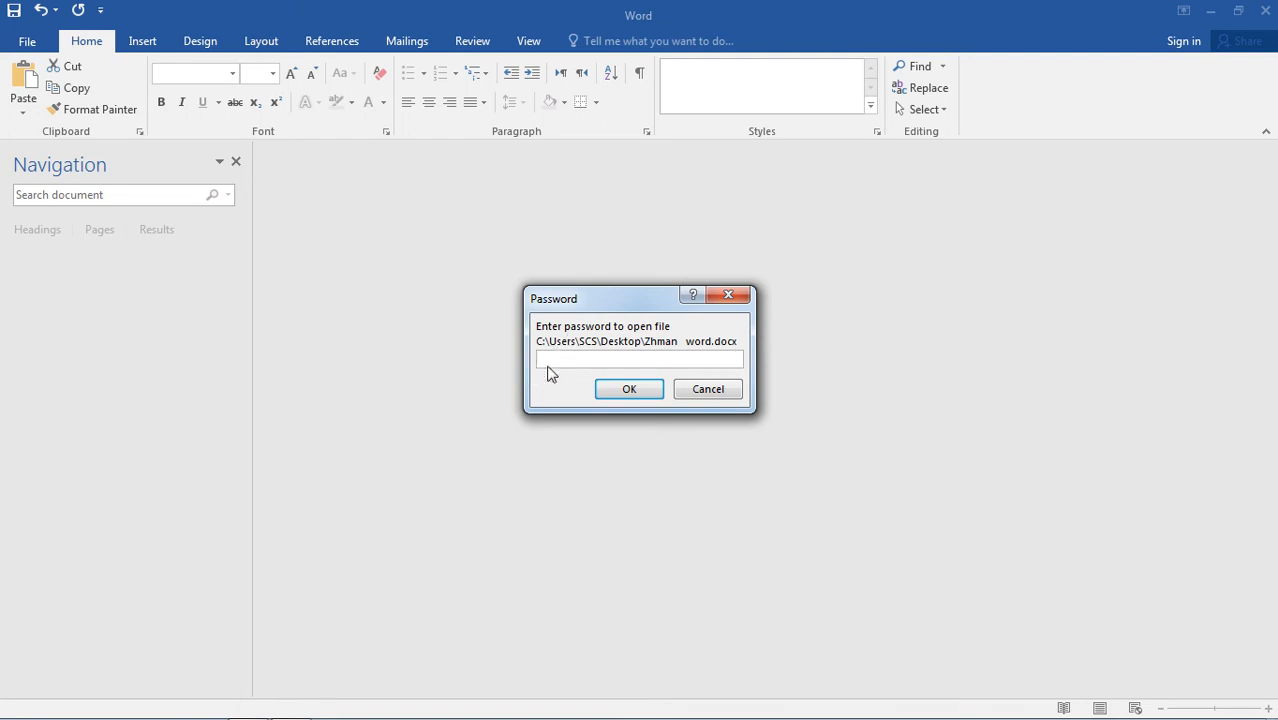
pyautogui.click(628, 392)
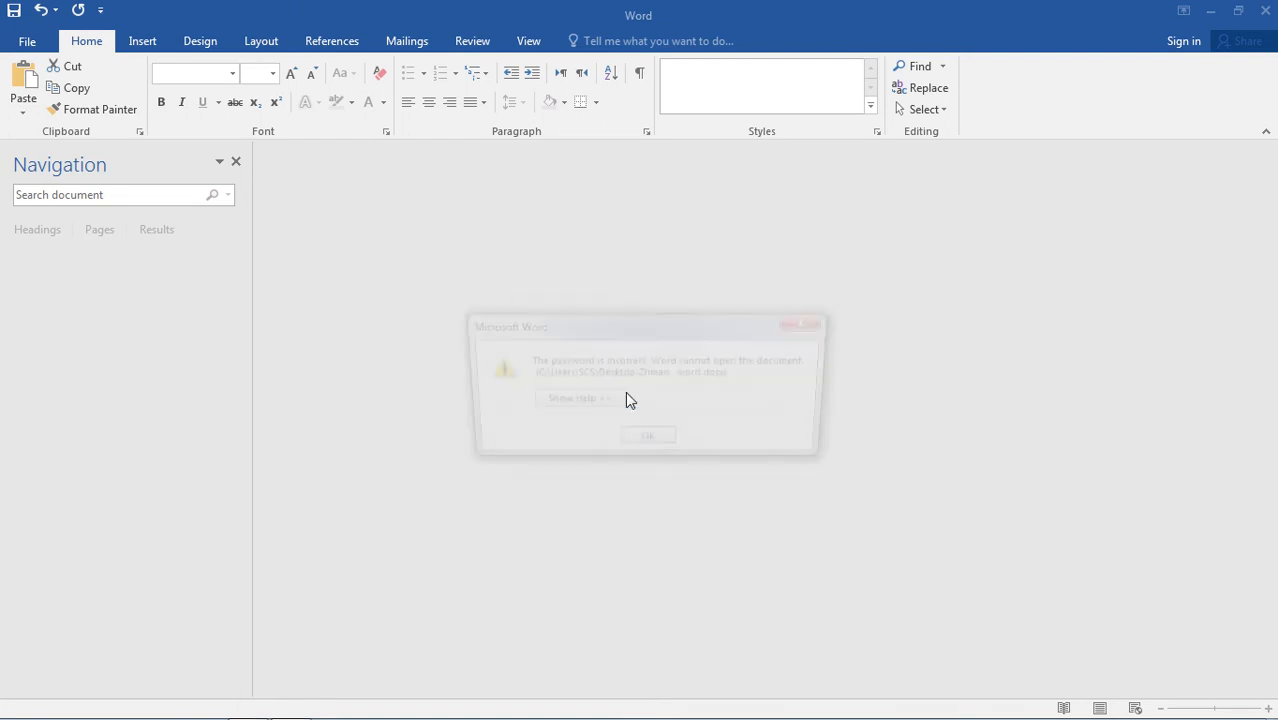
pyautogui.click(649, 444)
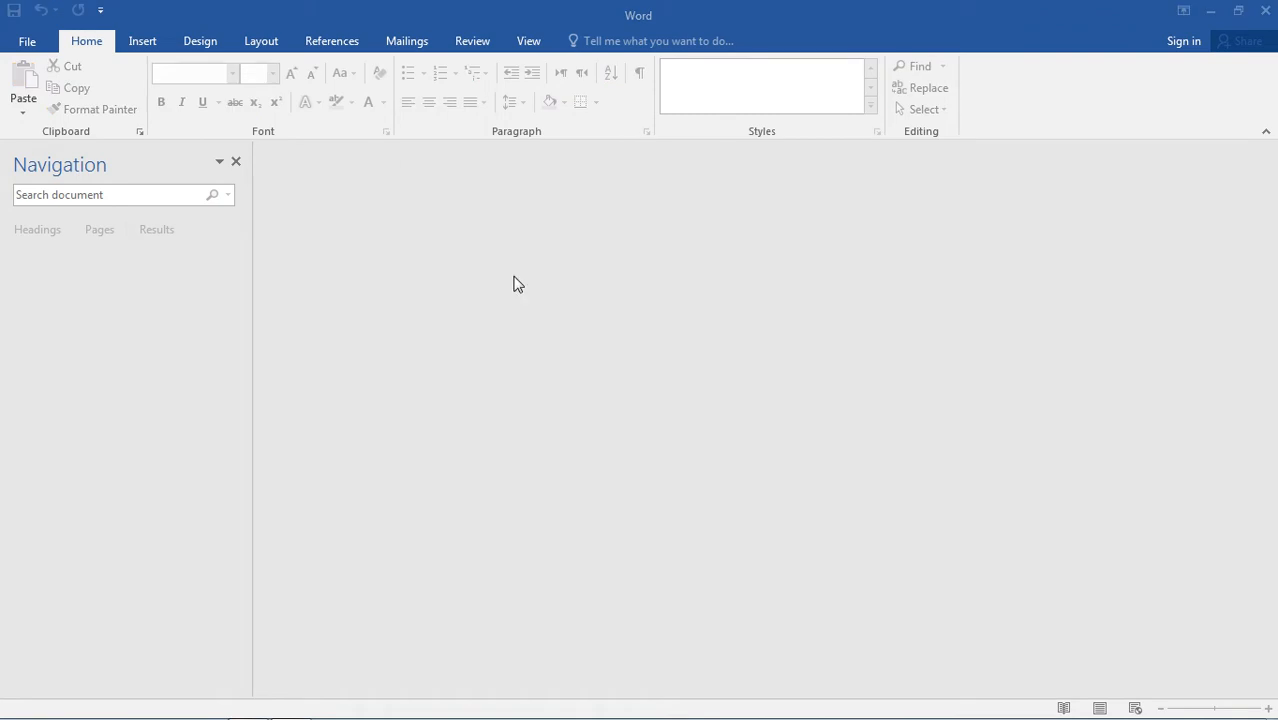
pyautogui.click(843, 554)
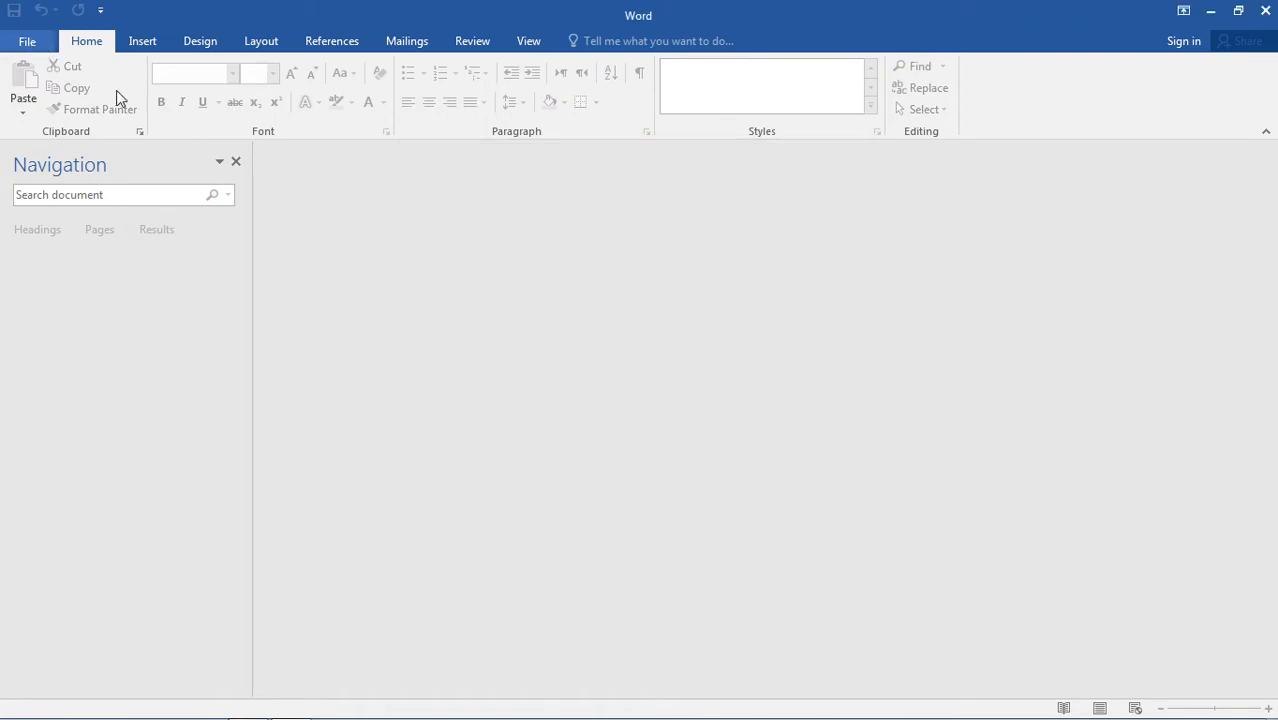
pyautogui.click(25, 41)
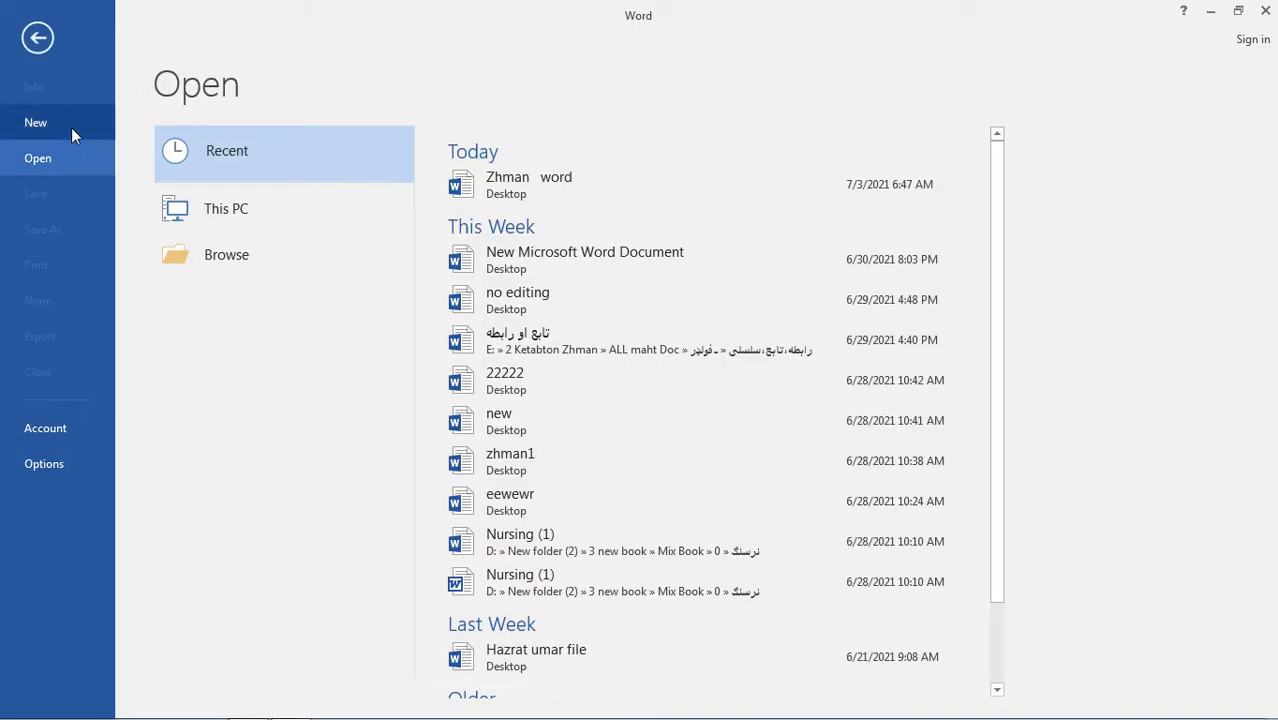
pyautogui.click(42, 38)
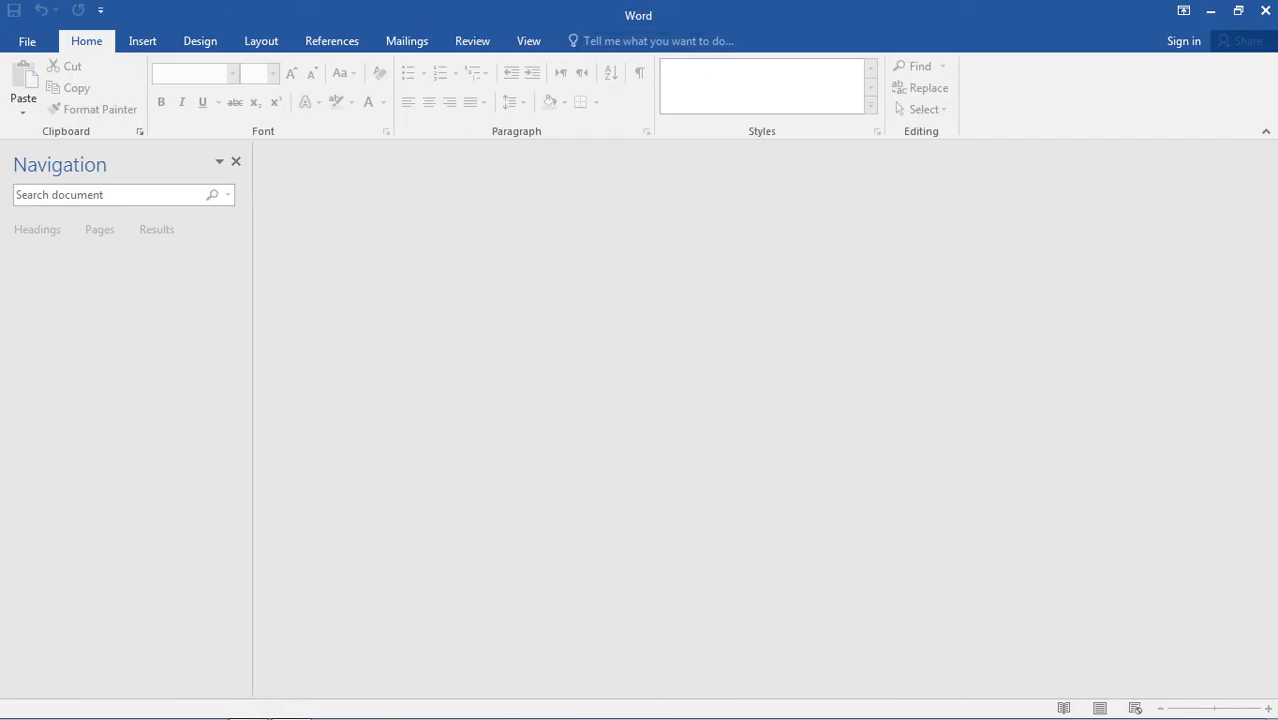
# Close the empty Word window, reopen the Zhman word file with its document password, and dismiss the activation notice.
pyautogui.click(1266, 10)
pyautogui.doubleClick(37, 648)
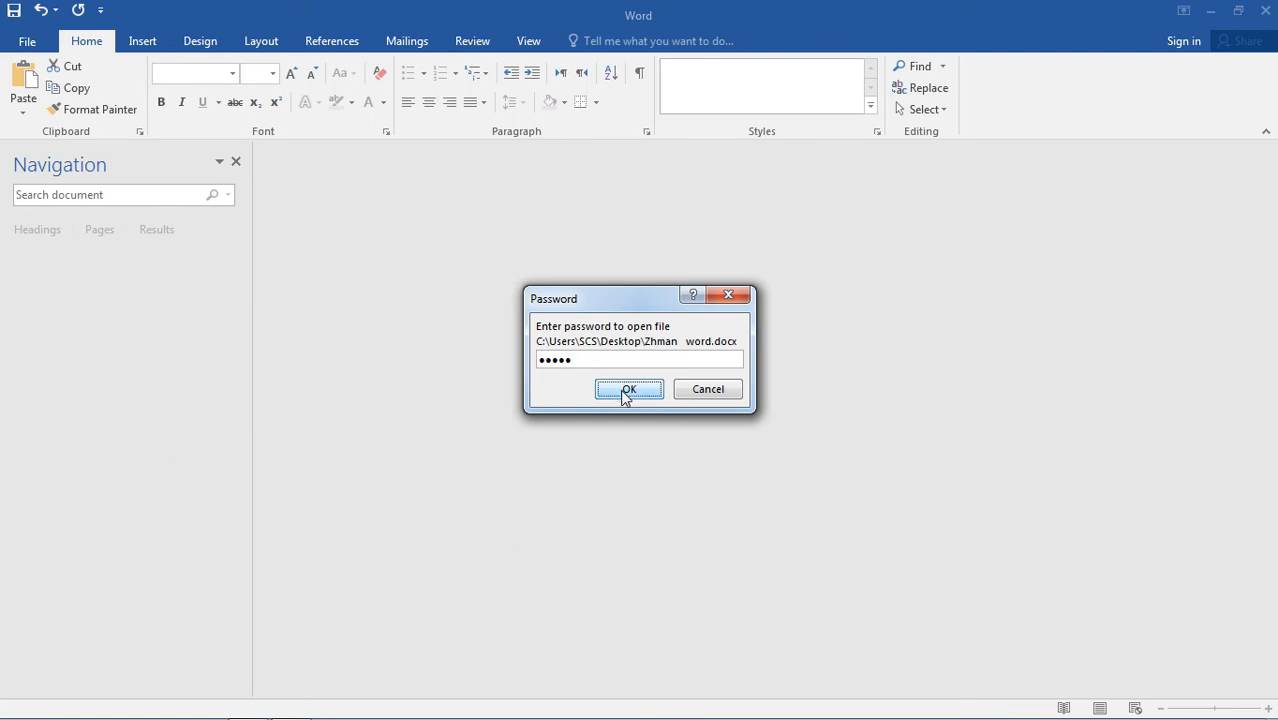
pyautogui.click(626, 389)
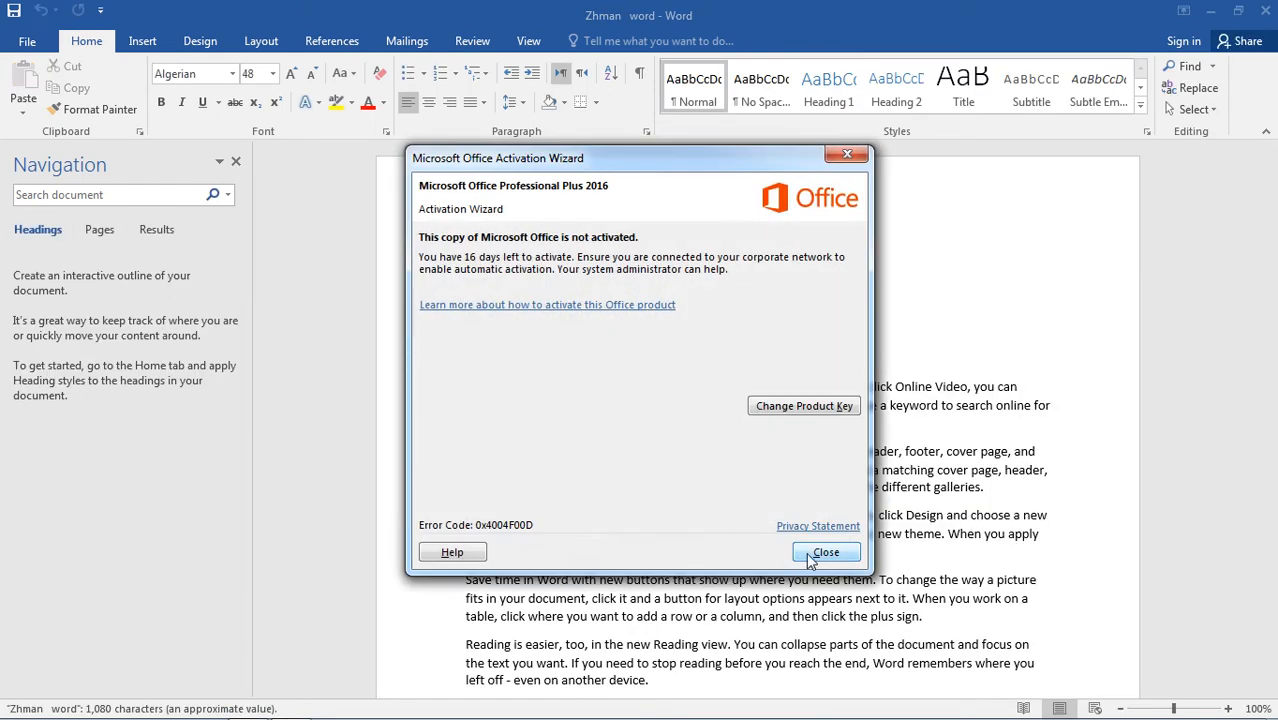
pyautogui.click(826, 553)
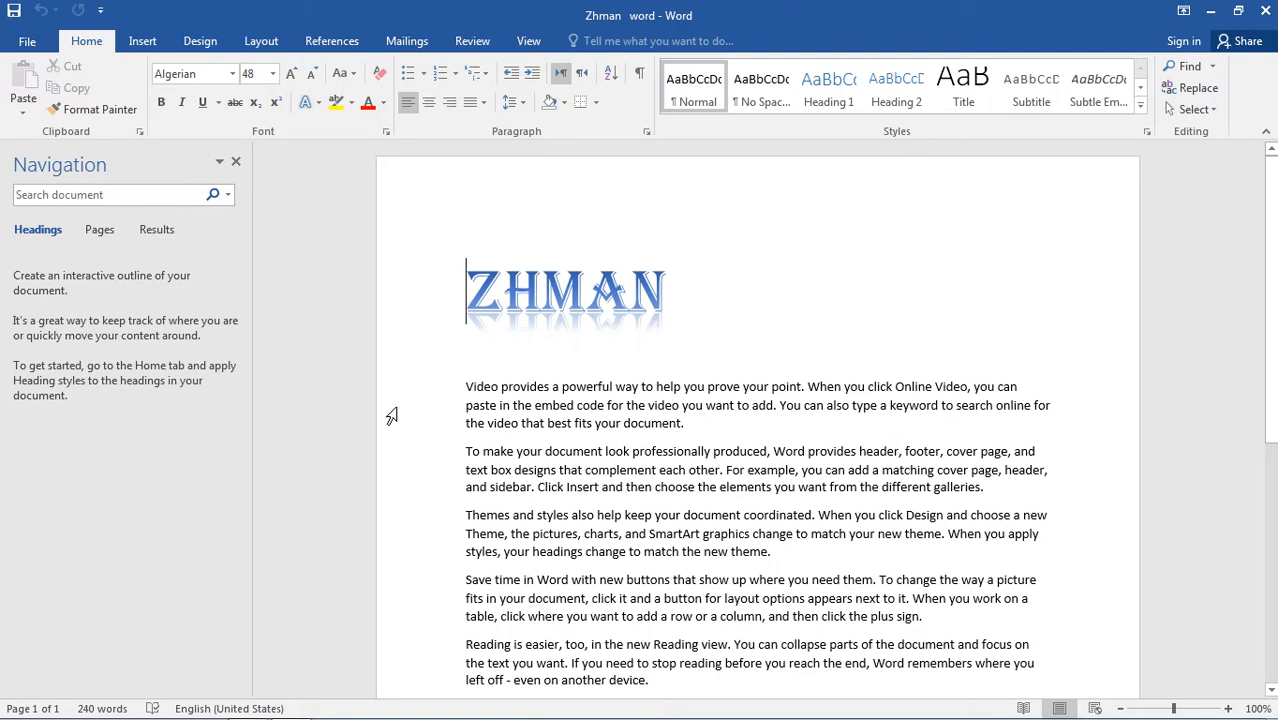
# Remove the encryption password from the document and save the file.
pyautogui.click(24, 42)
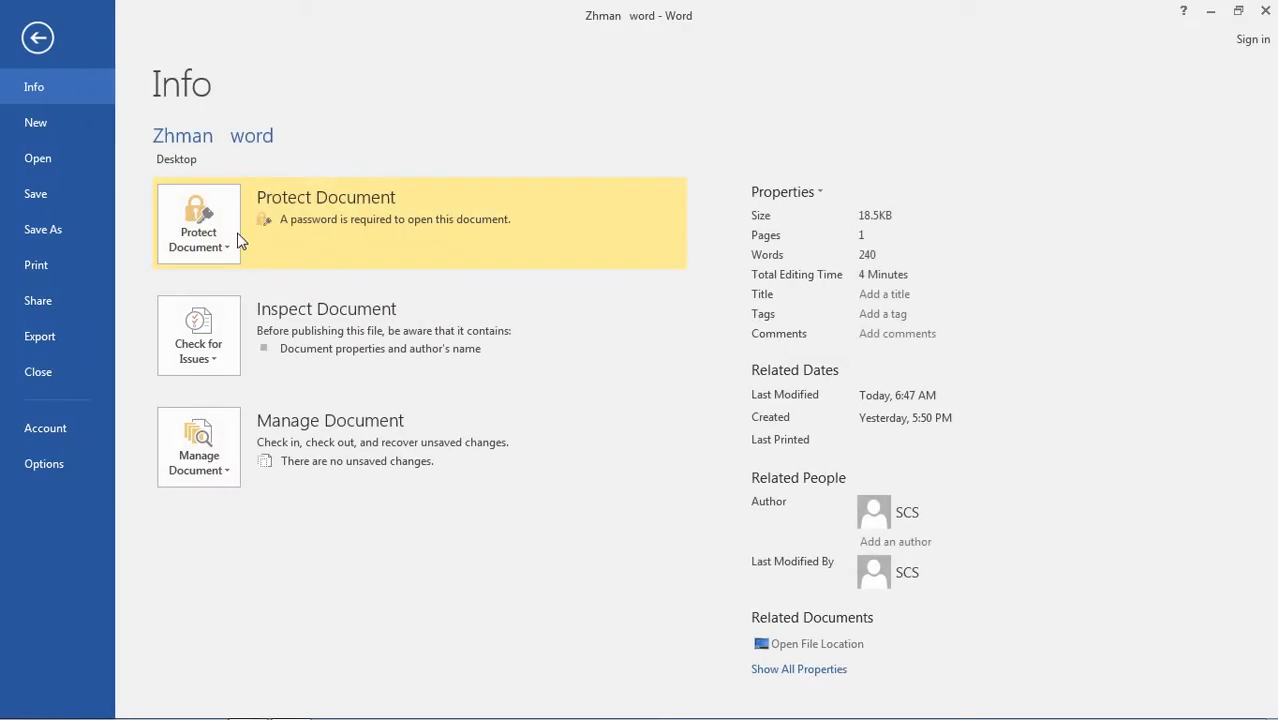
pyautogui.click(228, 248)
pyautogui.click(256, 337)
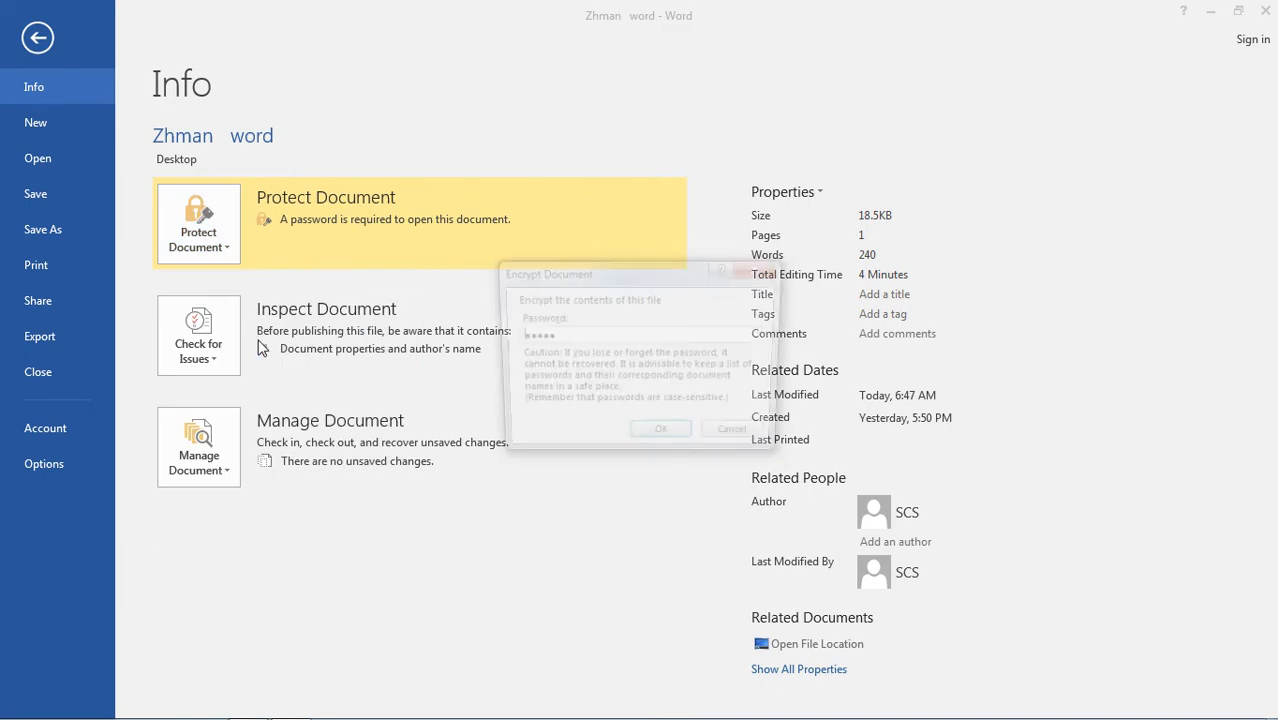
pyautogui.moveTo(593, 336); pyautogui.dragTo(505, 344)
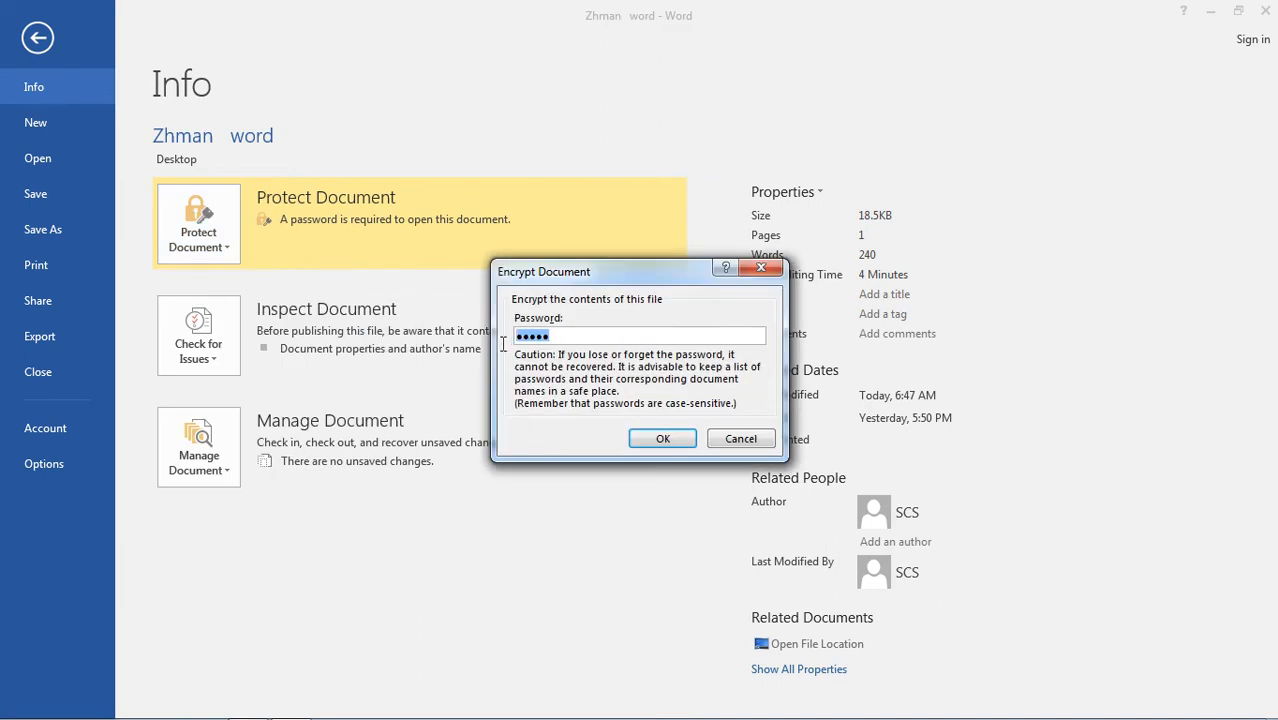
pyautogui.press('BackSpace')
pyautogui.click(692, 441)
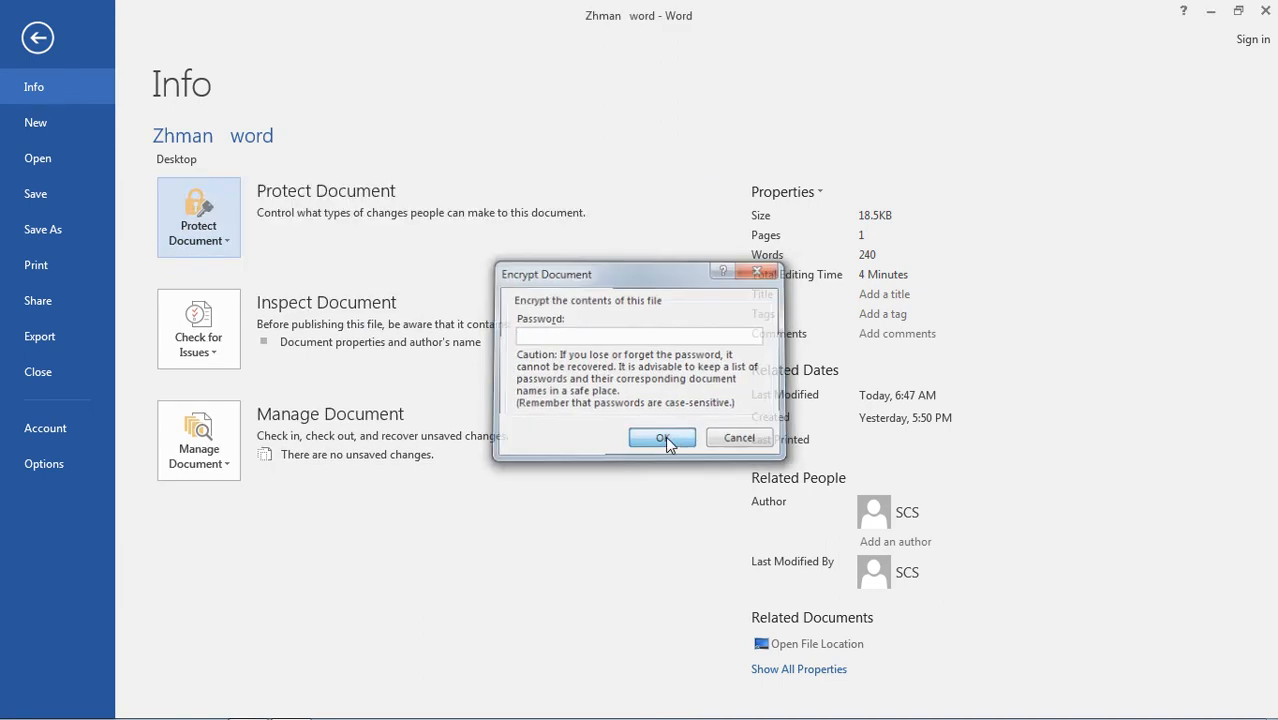
pyautogui.click(38, 195)
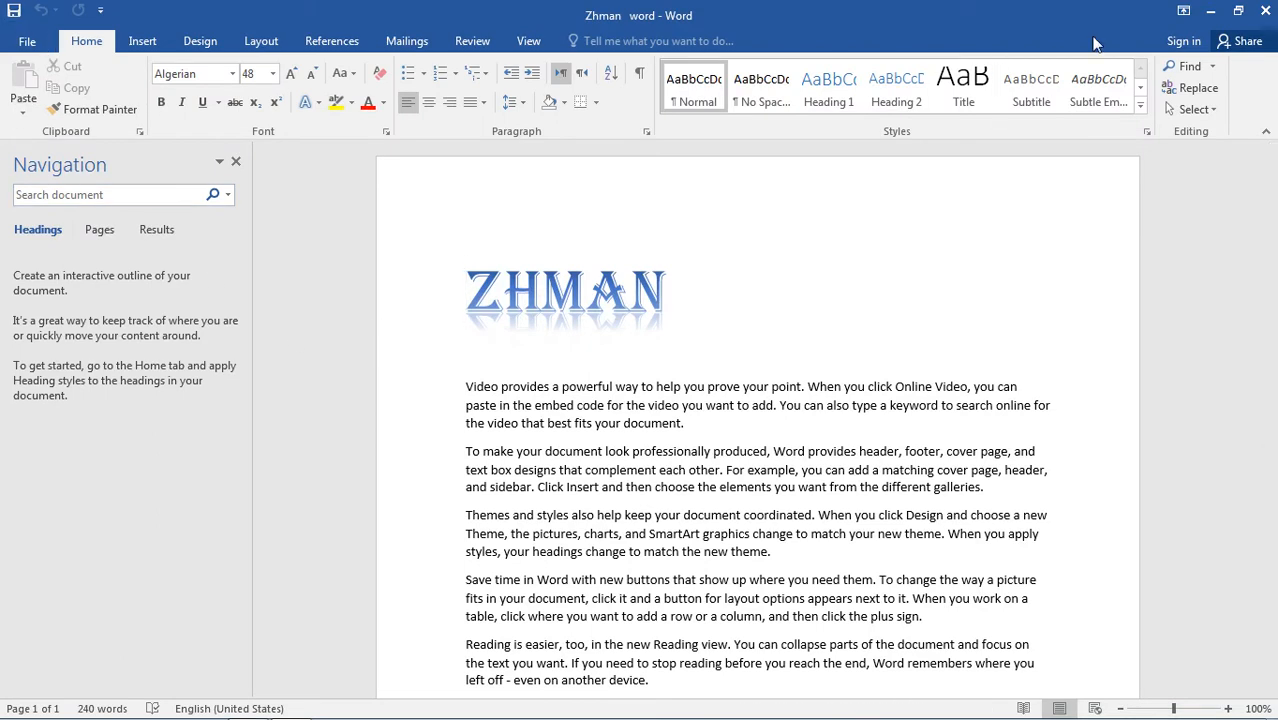
# Close the document, refresh the desktop, and reopen the Zhman word file, dismissing the activation notice.
pyautogui.click(1263, 13)
pyautogui.rightClick(686, 150)
pyautogui.click(784, 208)
pyautogui.doubleClick(35, 658)
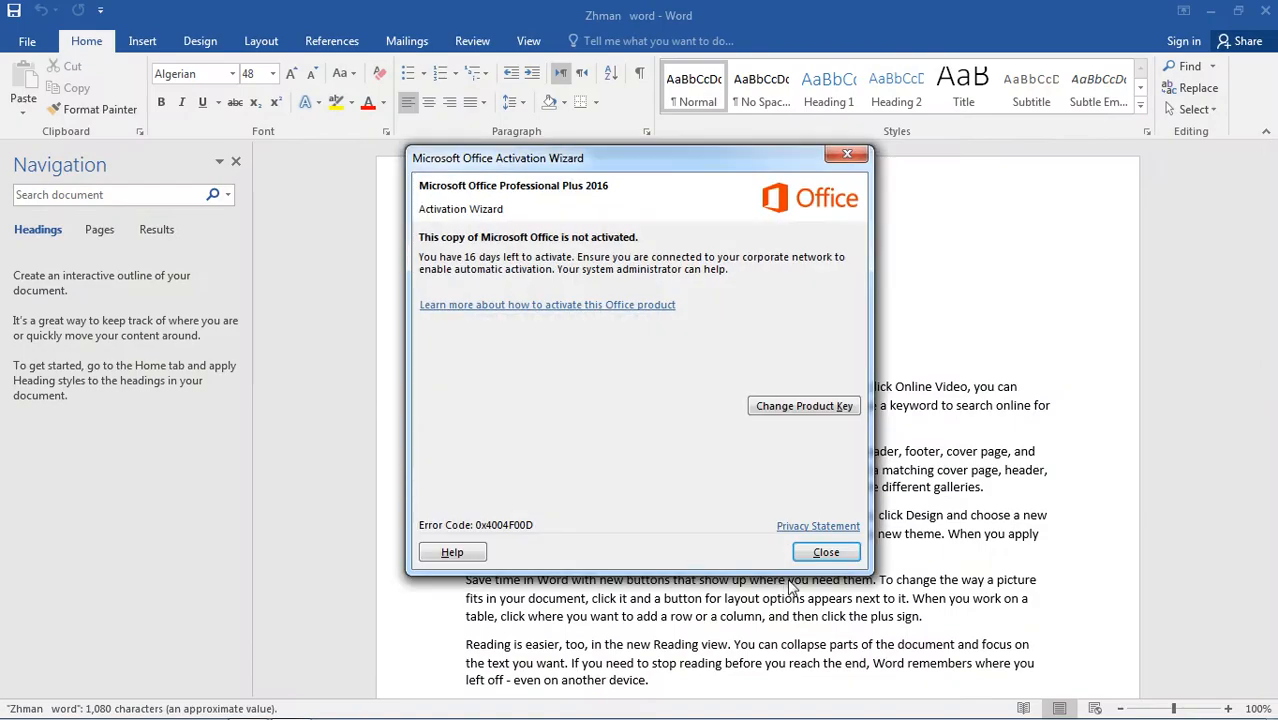
pyautogui.click(826, 552)
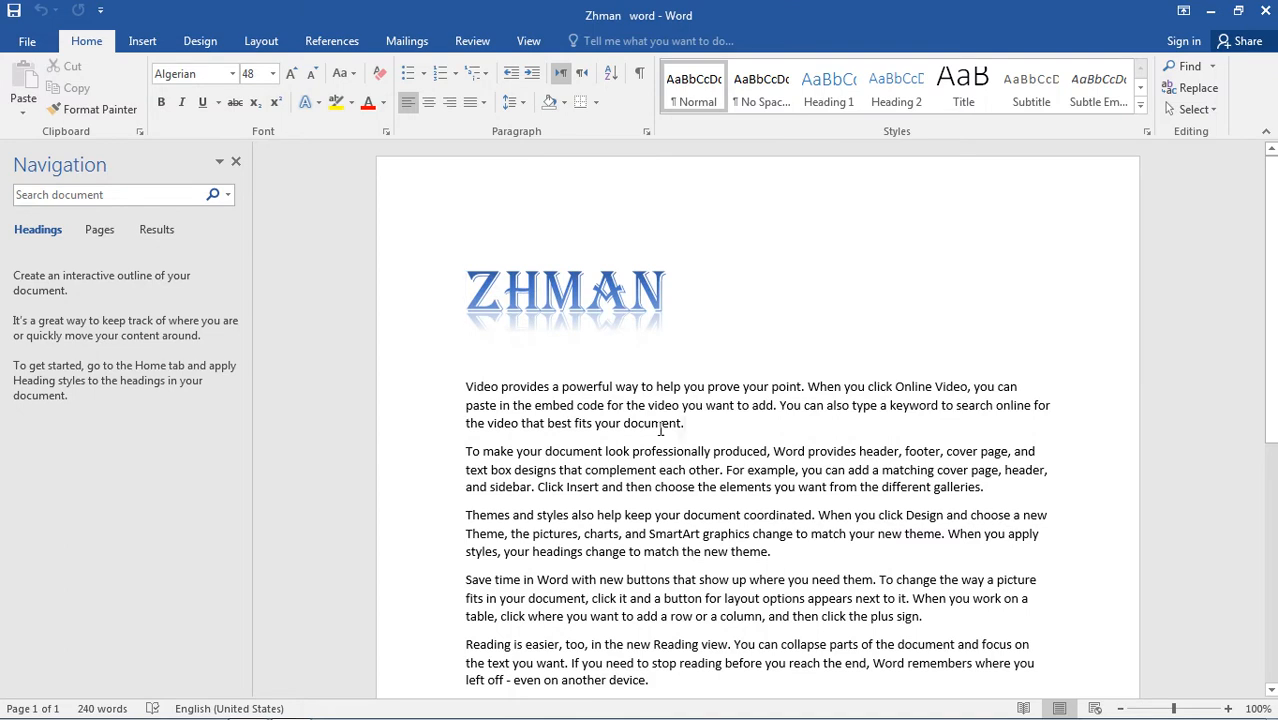
pyautogui.moveTo(676, 428); pyautogui.dragTo(466, 387)
pyautogui.click(722, 598)
pyautogui.scroll(-2, 758, 515)
pyautogui.scroll(1, 775, 480)
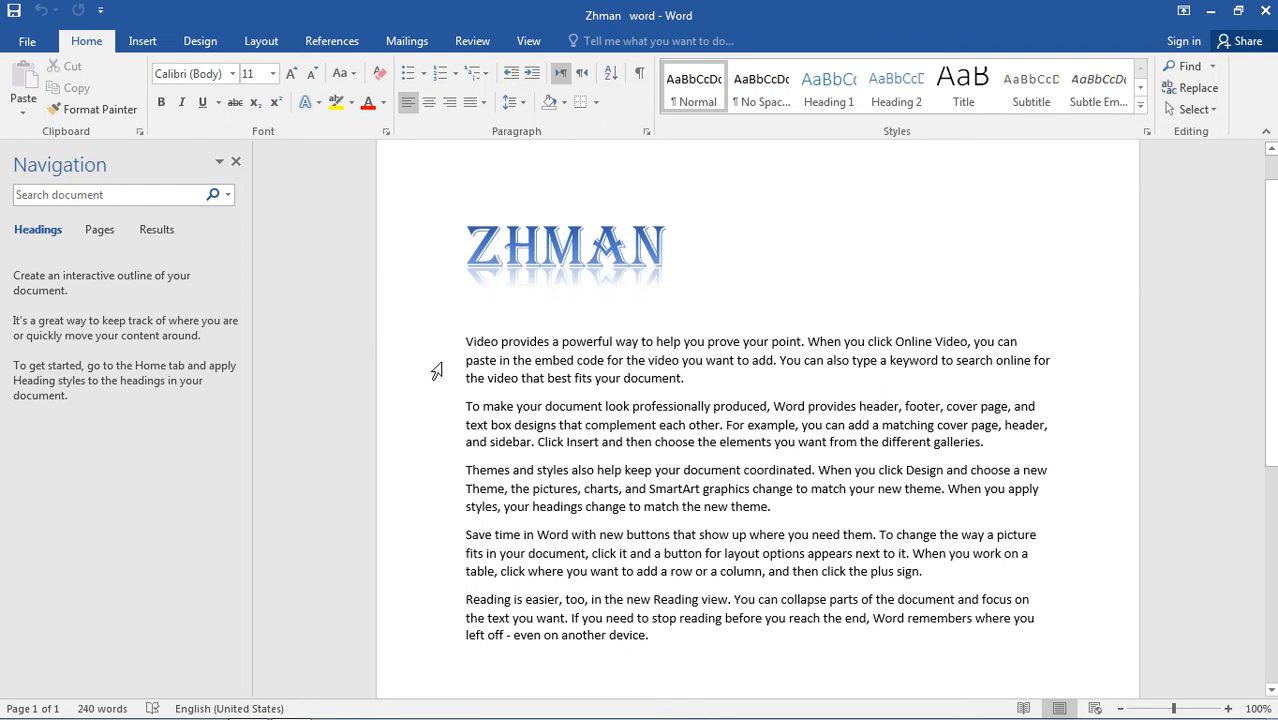
# Set up Restrict Editing to limit formatting to a selection of styles and allow only No changes (Read only) editing.
pyautogui.click(27, 43)
pyautogui.click(224, 236)
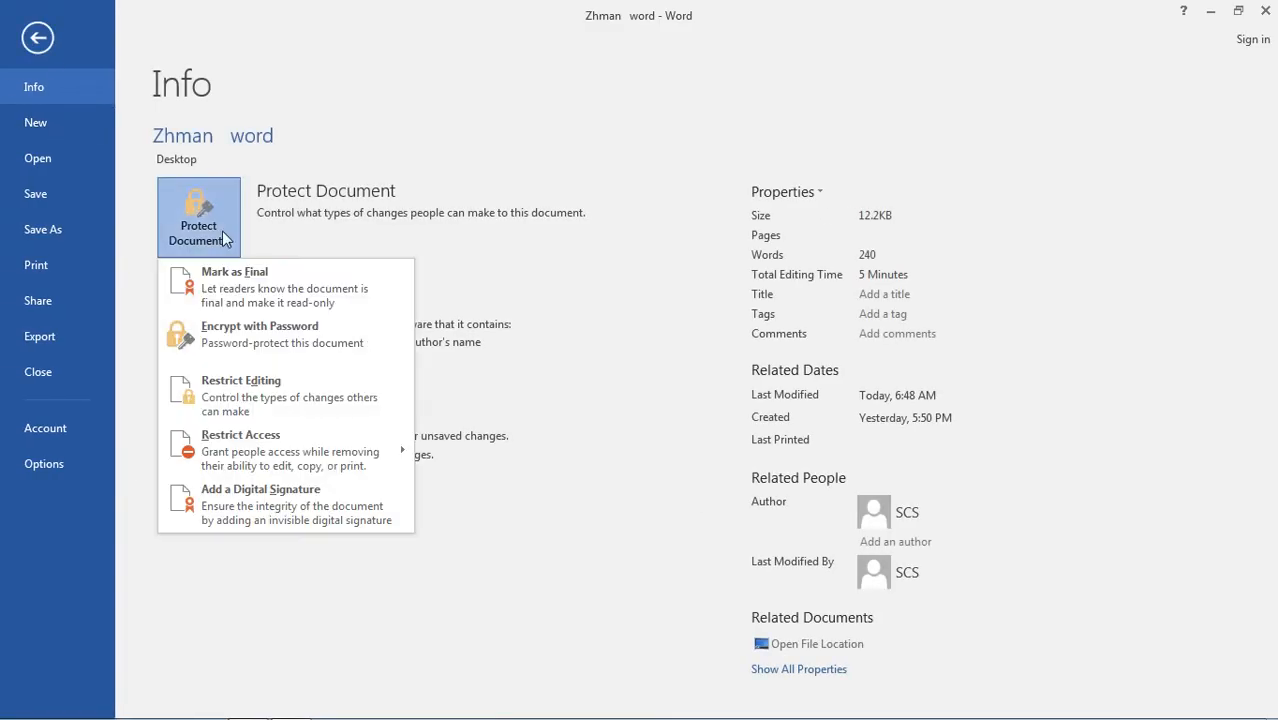
pyautogui.click(249, 397)
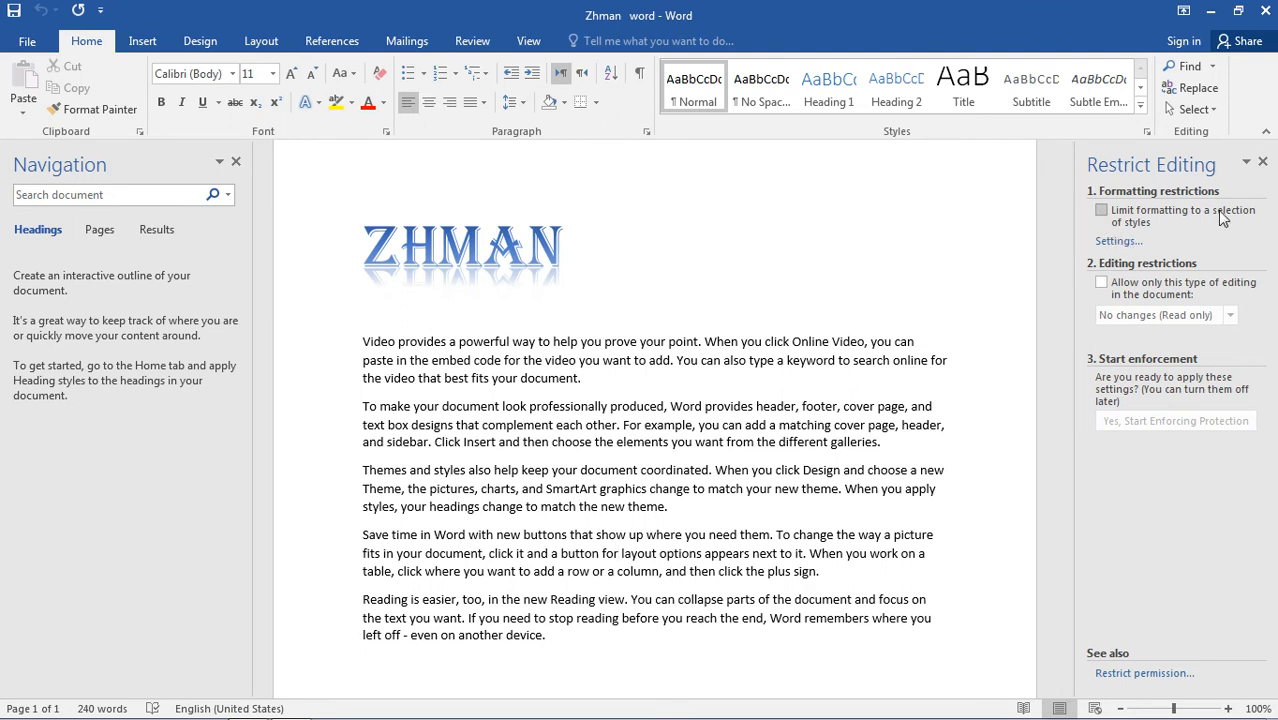
pyautogui.click(1101, 210)
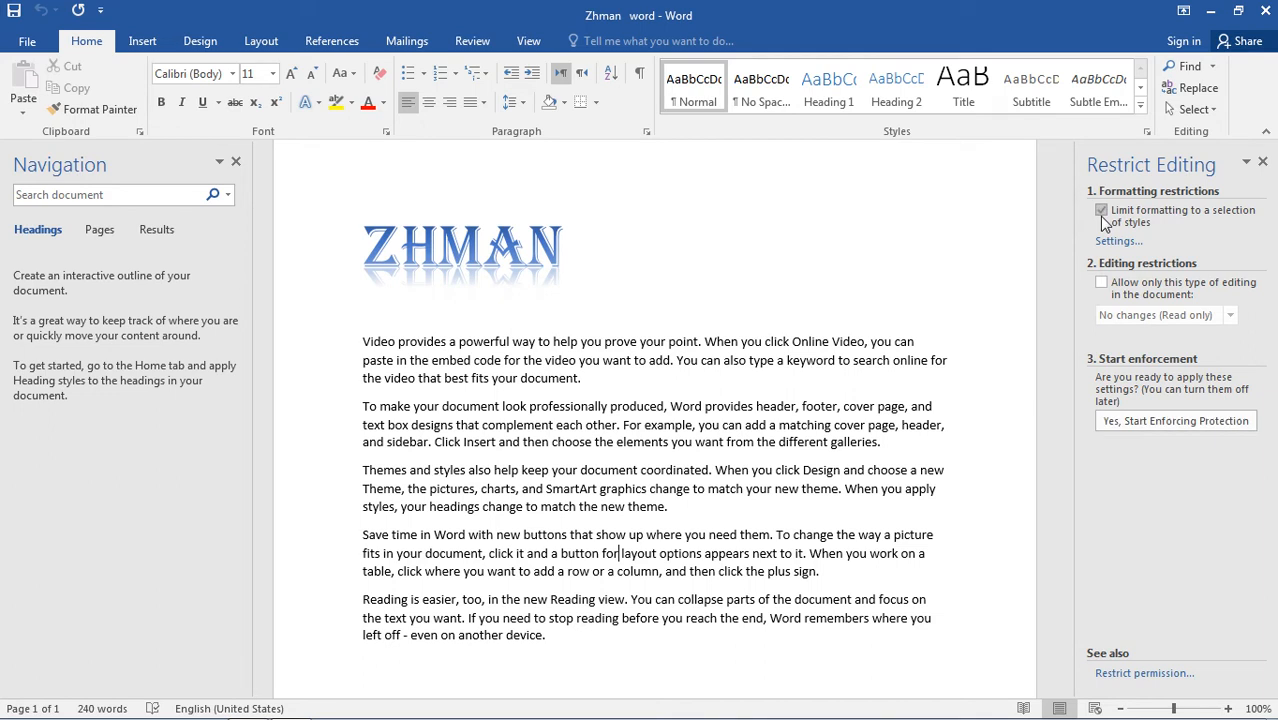
pyautogui.click(1104, 284)
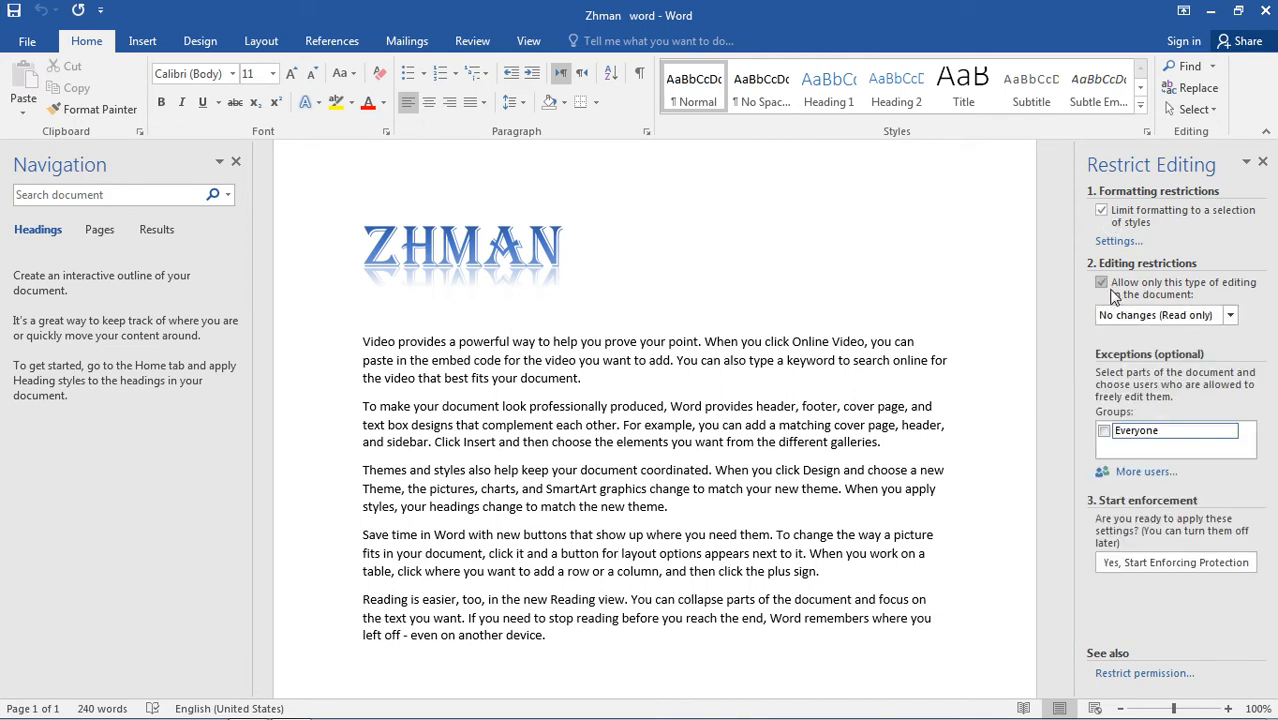
pyautogui.click(1230, 316)
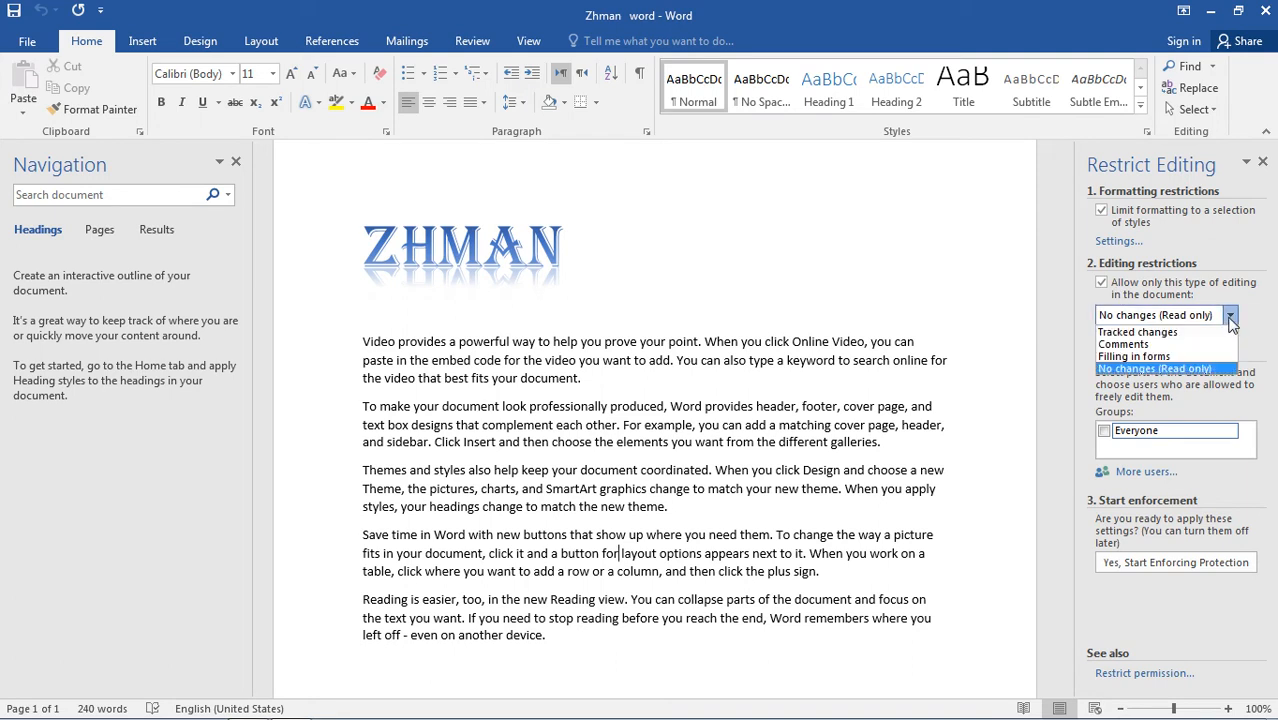
pyautogui.click(1262, 378)
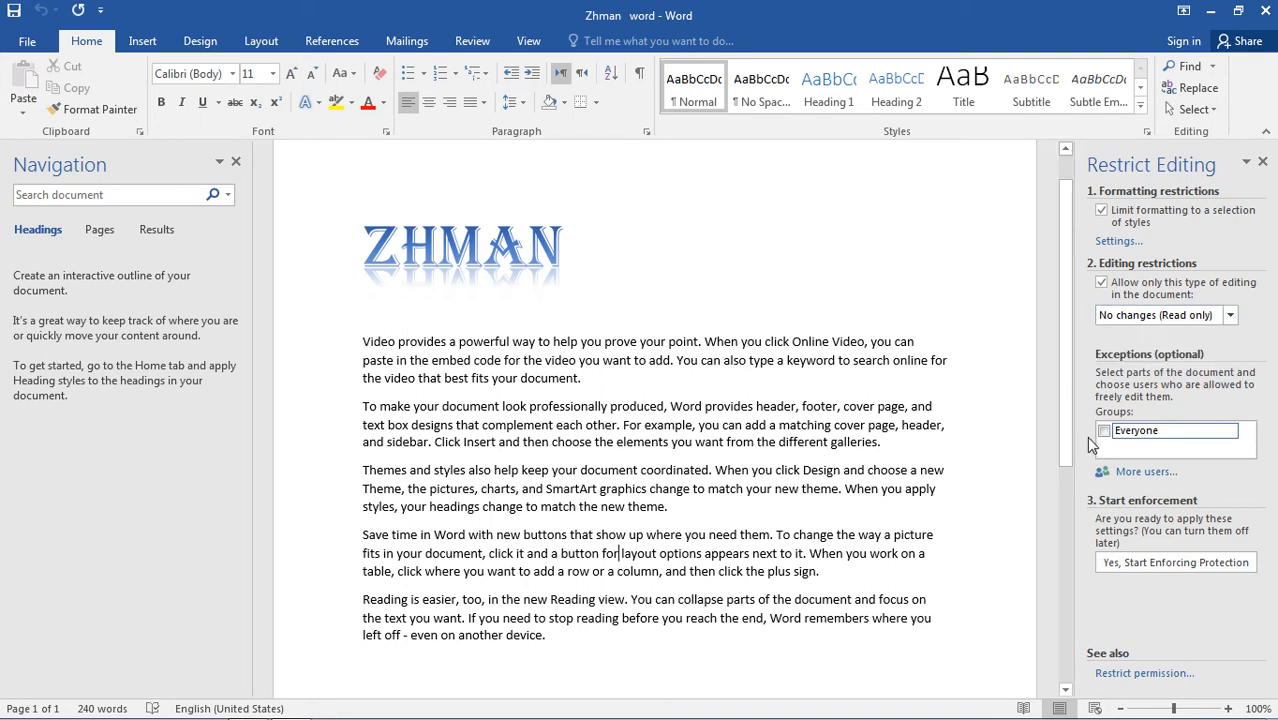
# Add Everyone as an editing exception and show all regions this group can edit.
pyautogui.click(1104, 431)
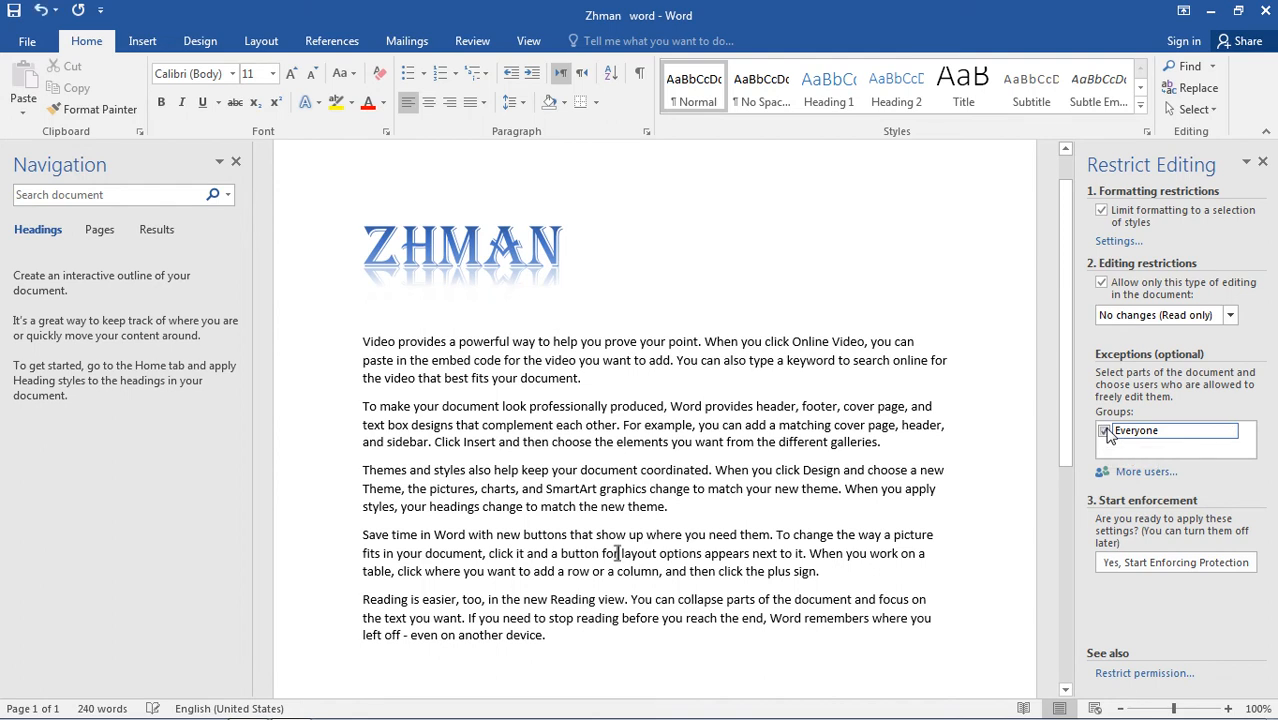
pyautogui.click(1229, 432)
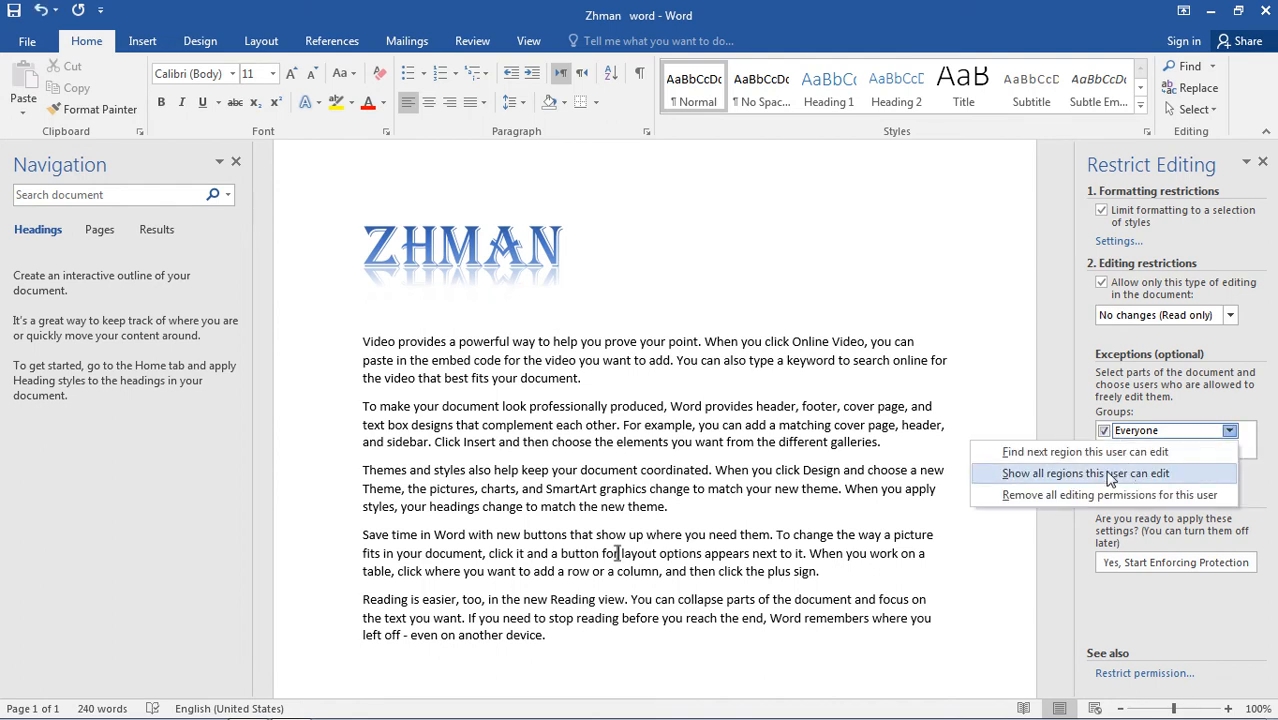
pyautogui.click(1052, 477)
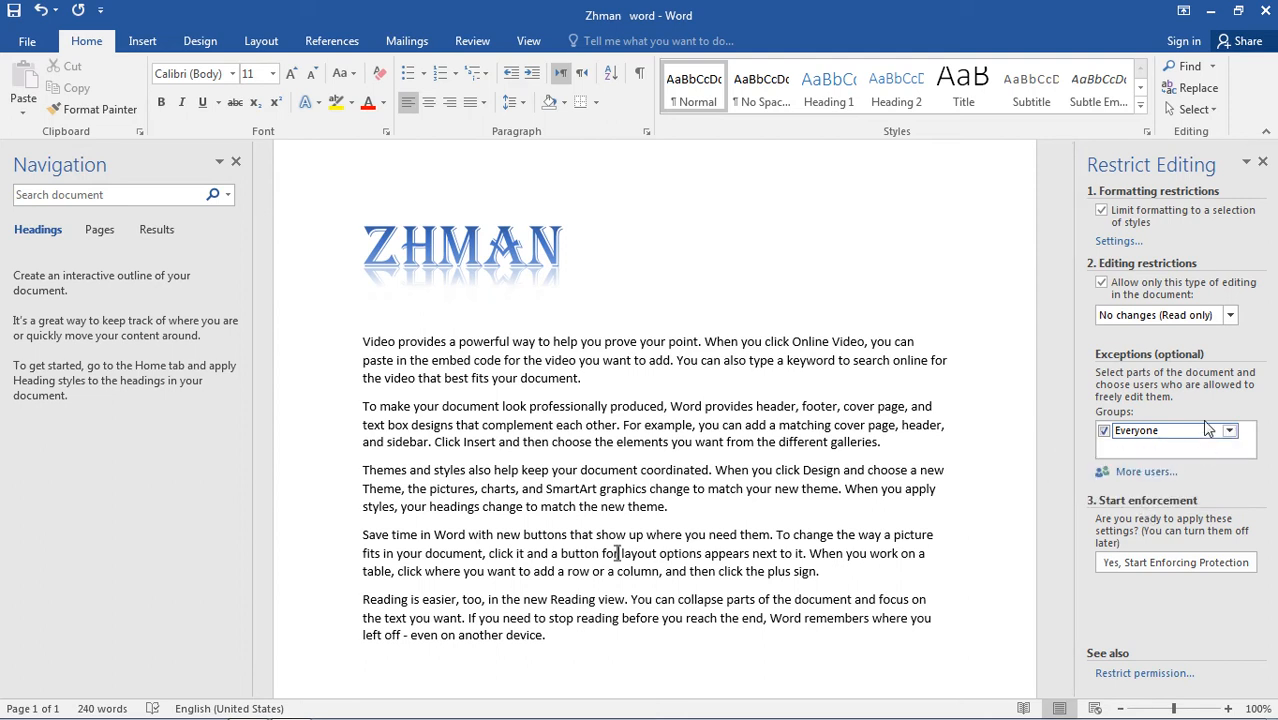
# Start enforcing protection using the Password method, entering and confirming a protection password.
pyautogui.click(1130, 566)
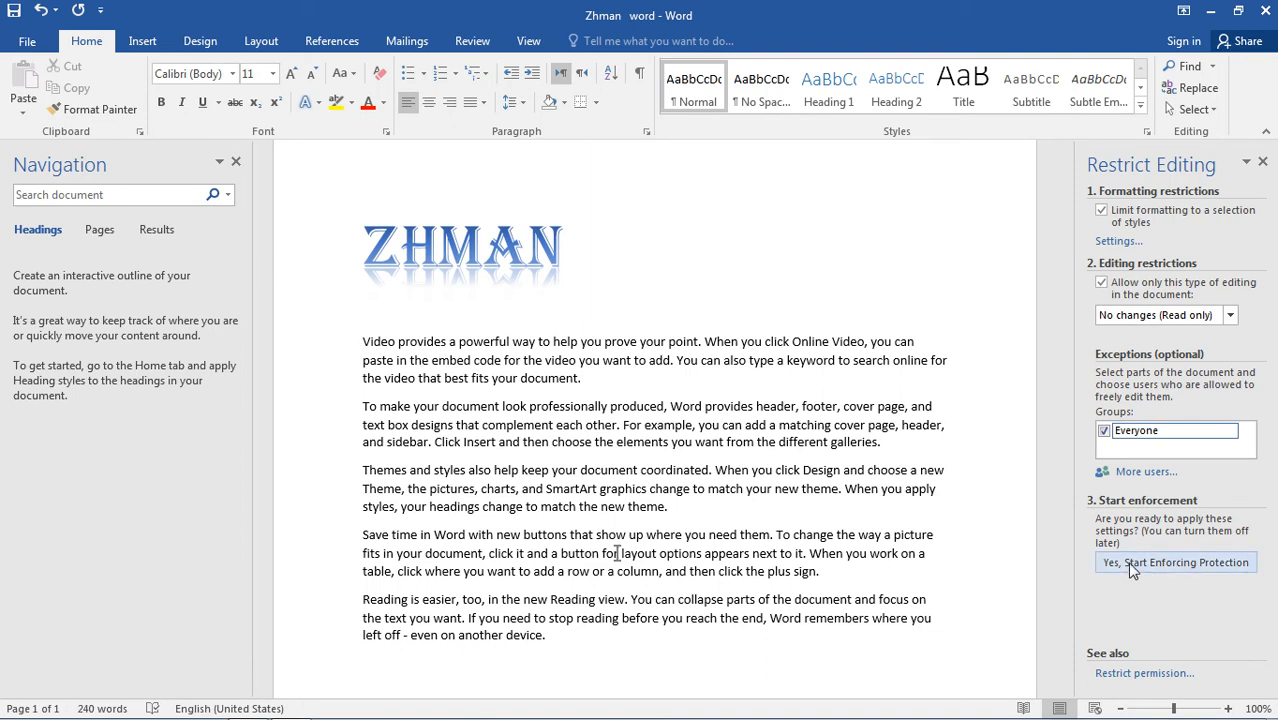
pyautogui.write('1')
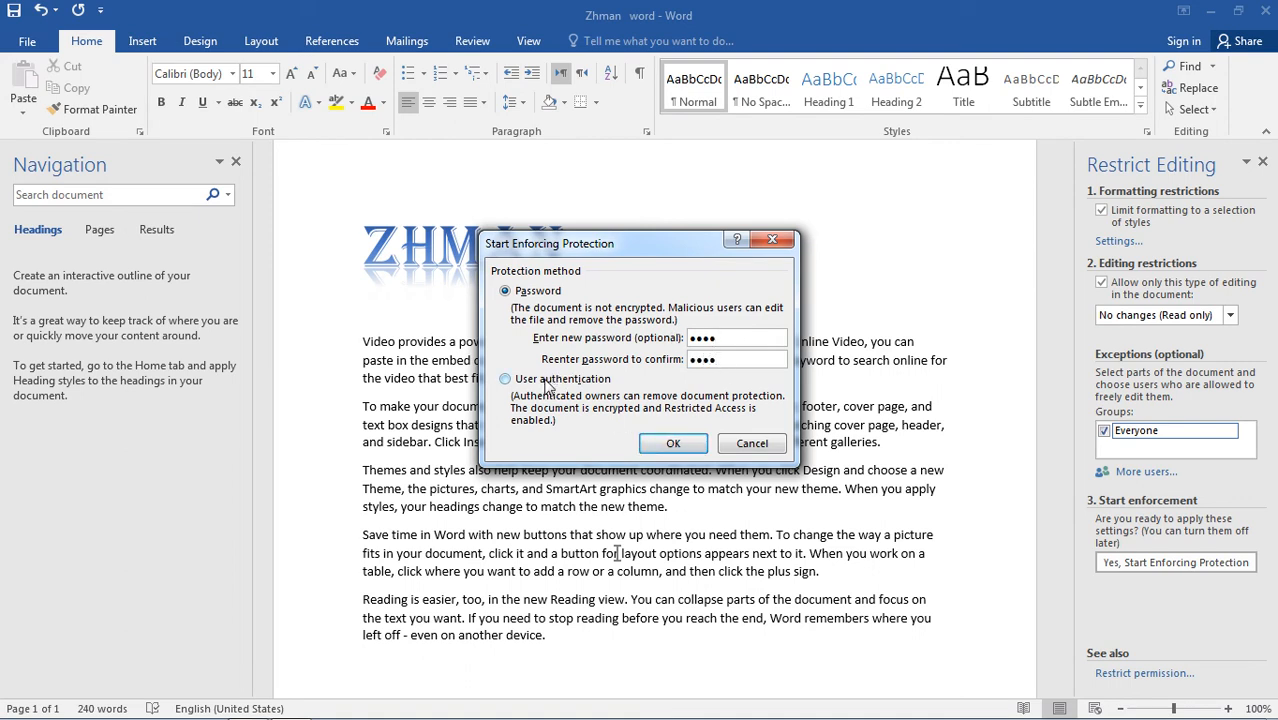
pyautogui.click(686, 448)
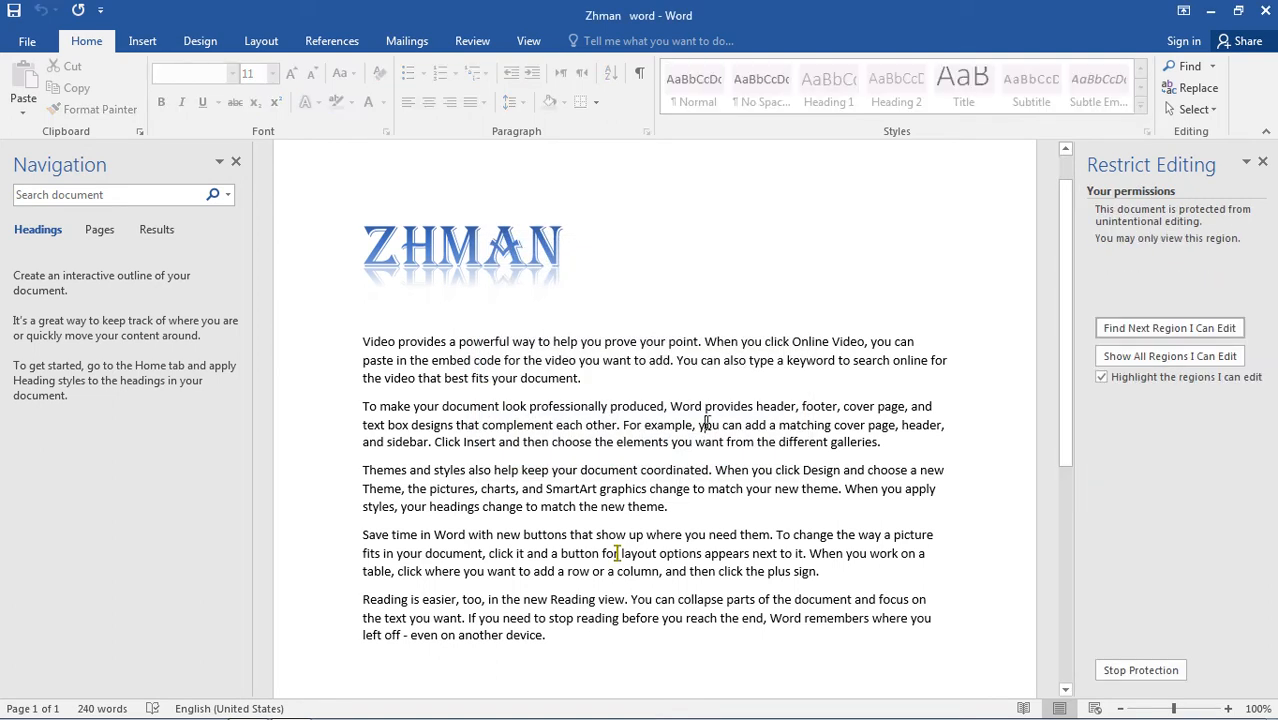
# Try to delete text at several places in the paragraphs of the protected document.
pyautogui.press('BackSpace')
pyautogui.click(709, 427)
pyautogui.press('BackSpace')
pyautogui.click(715, 406)
pyautogui.click(572, 377)
pyautogui.press('BackSpace')
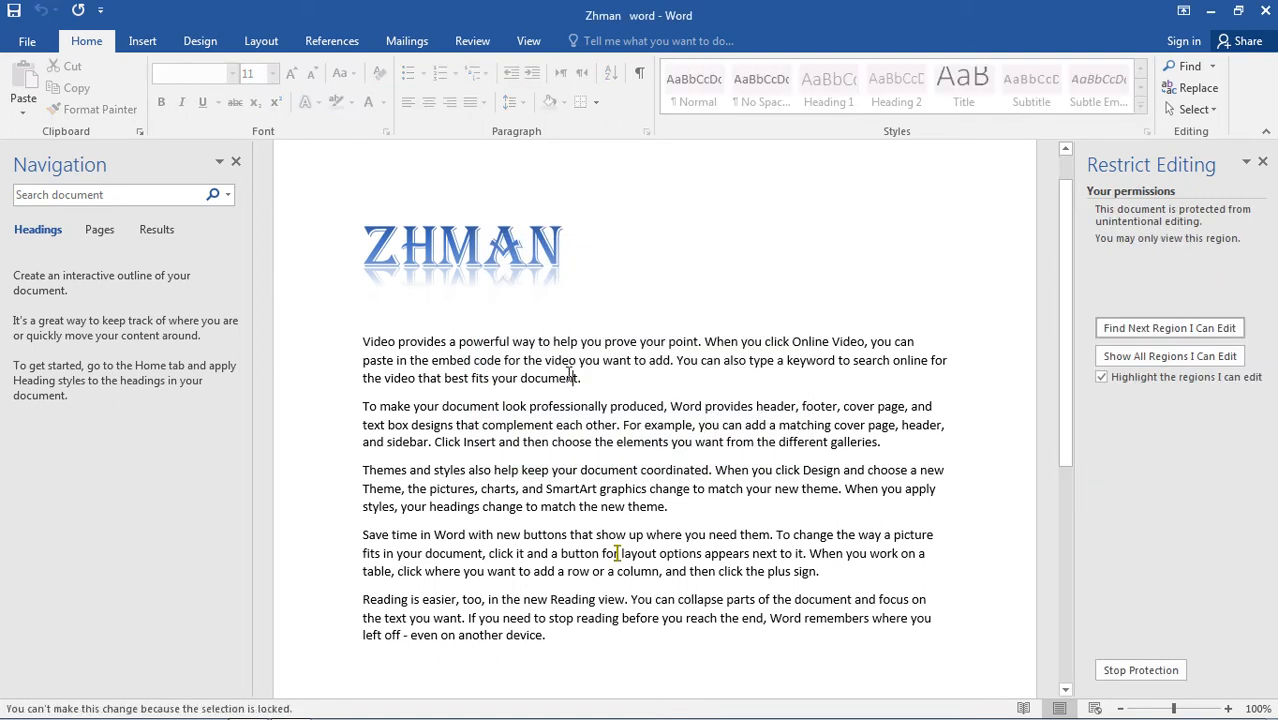
pyautogui.click(735, 346)
pyautogui.press('BackSpace')
pyautogui.click(592, 469)
pyautogui.press('BackSpace')
pyautogui.click(752, 508)
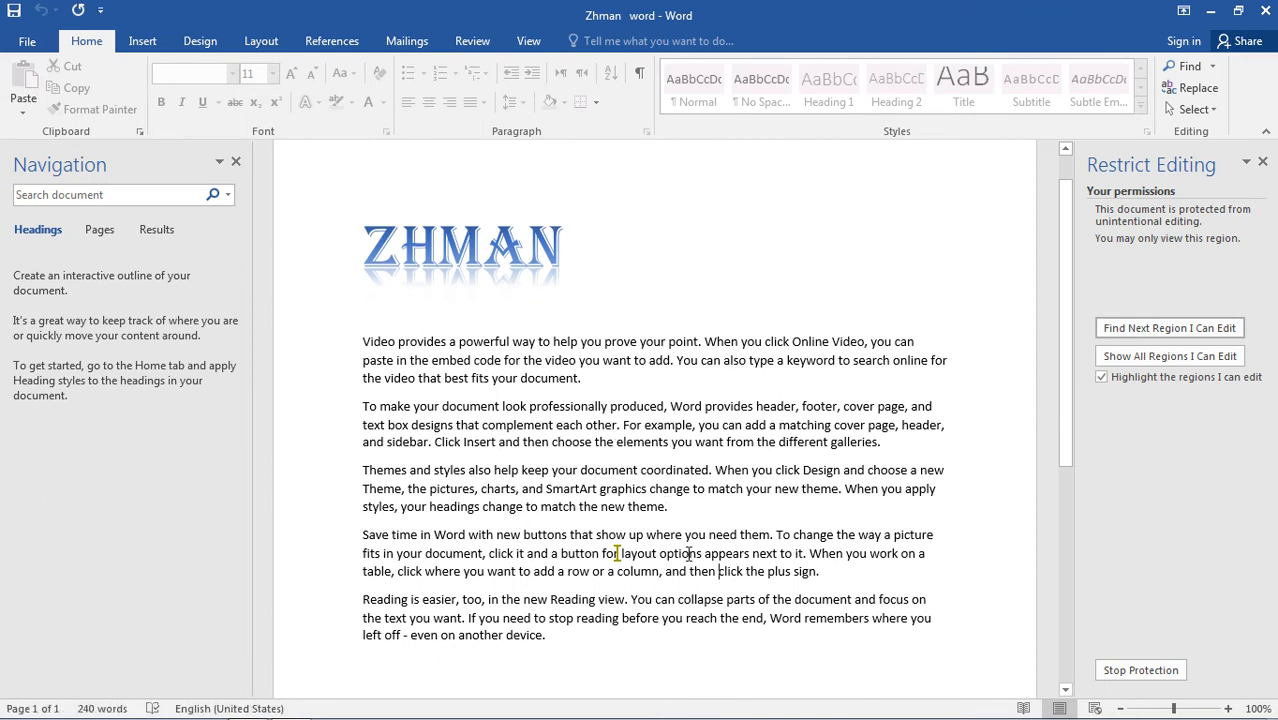
pyautogui.click(785, 448)
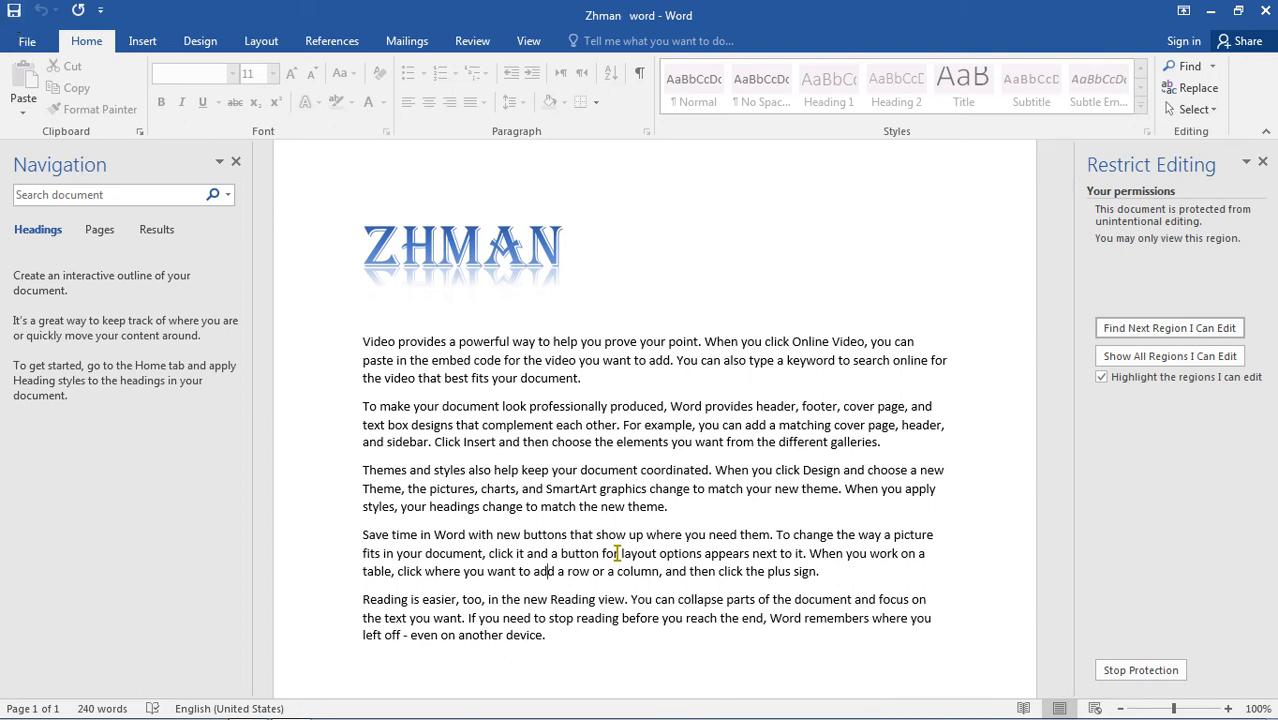
# Close the document, refresh the desktop, and reopen the Zhman word file.
pyautogui.click(1266, 12)
pyautogui.rightClick(654, 201)
pyautogui.click(712, 254)
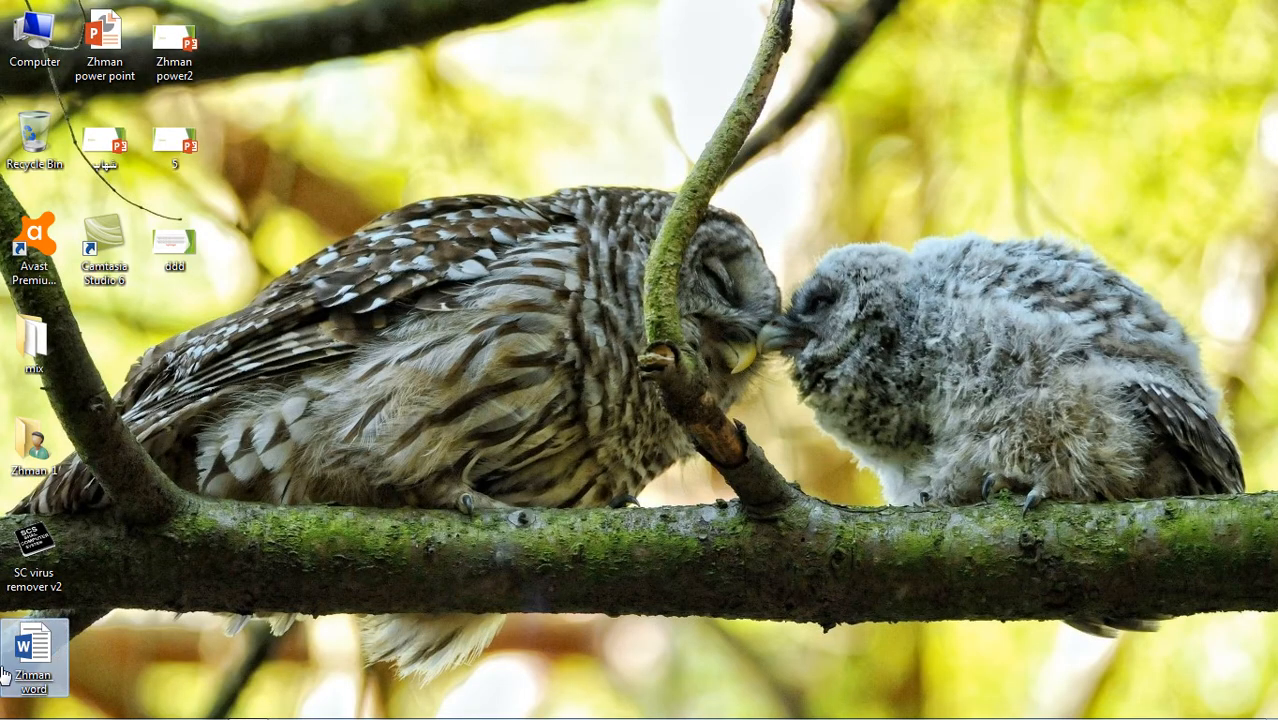
pyautogui.doubleClick(33, 652)
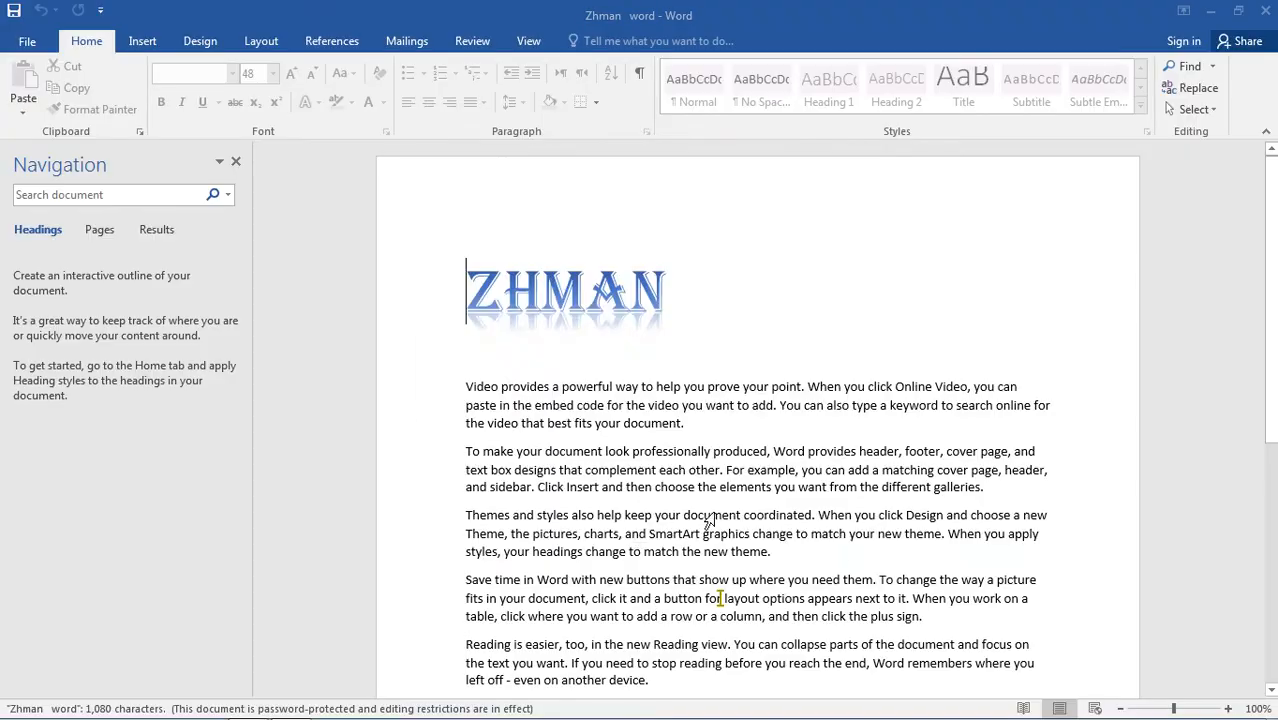
# Try to delete text in the first two paragraphs of the reopened document.
pyautogui.click(854, 550)
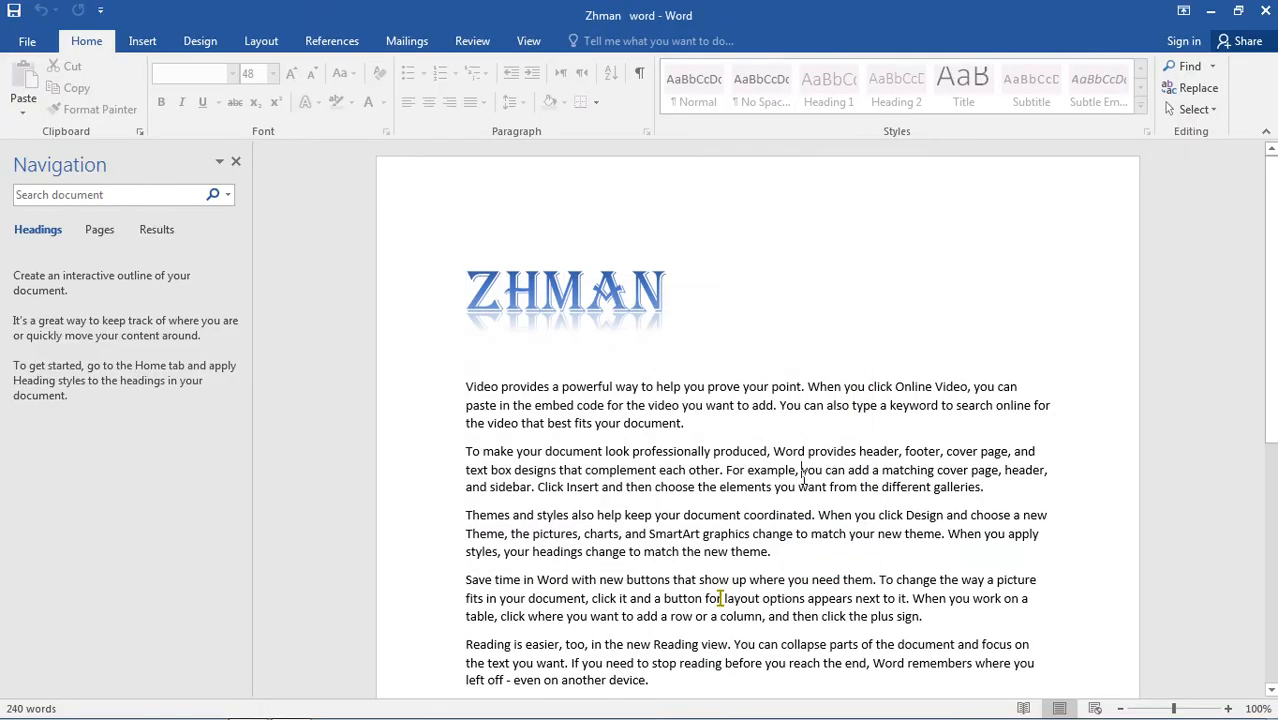
pyautogui.press('BackSpace')
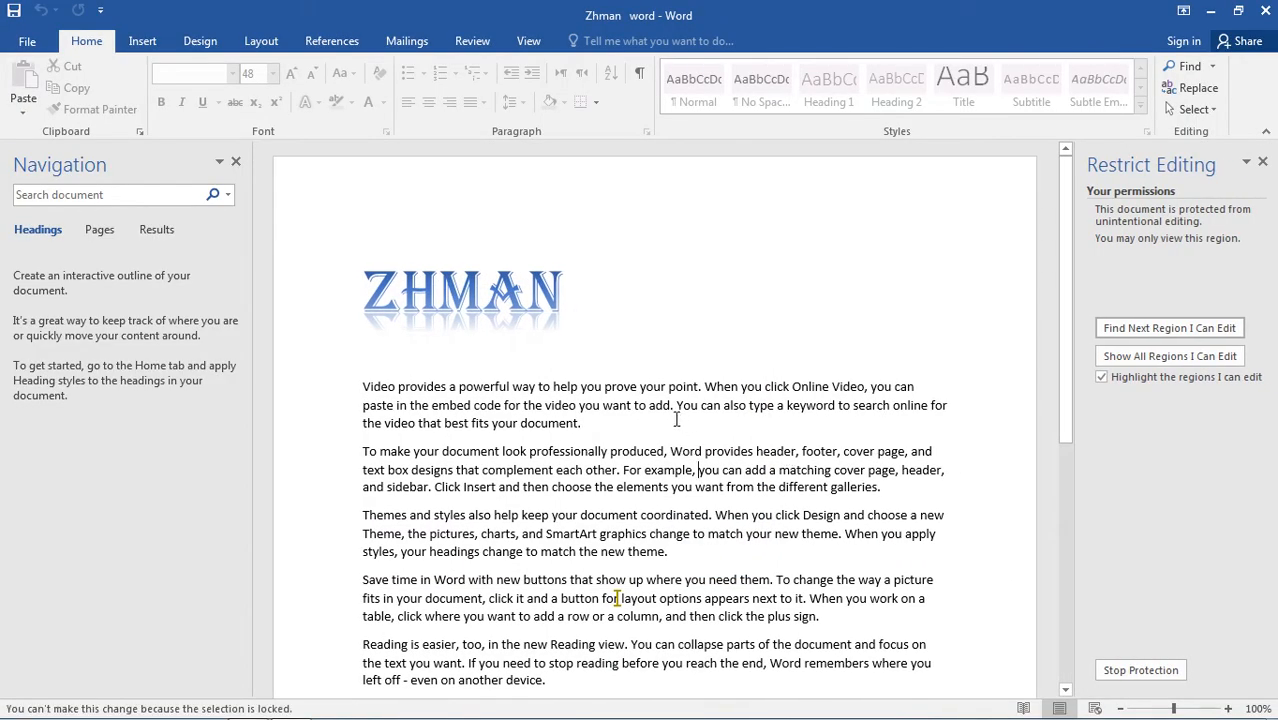
pyautogui.moveTo(712, 419); pyautogui.dragTo(351, 389)
pyautogui.press('BackSpace')
pyautogui.click(571, 463)
pyautogui.press('BackSpace')
# Stop the document's editing protection by entering the protection password.
pyautogui.click(1138, 674)
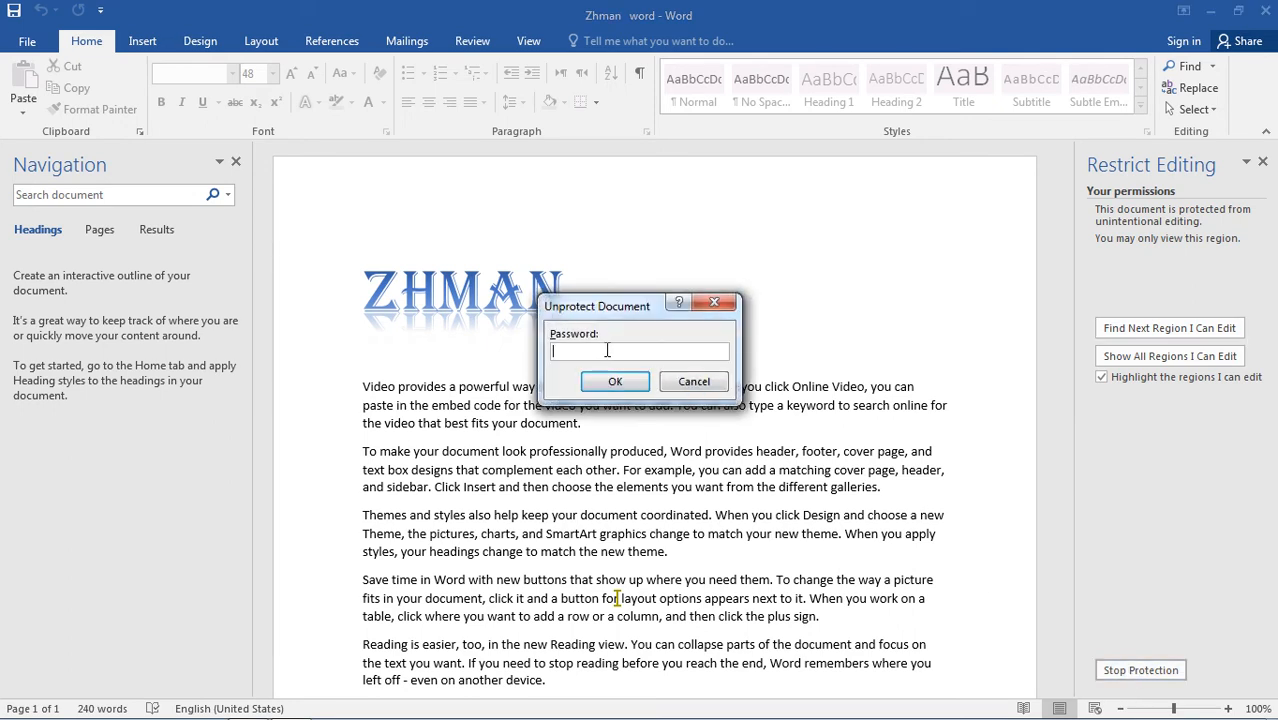
pyautogui.write('••••')
pyautogui.click(631, 382)
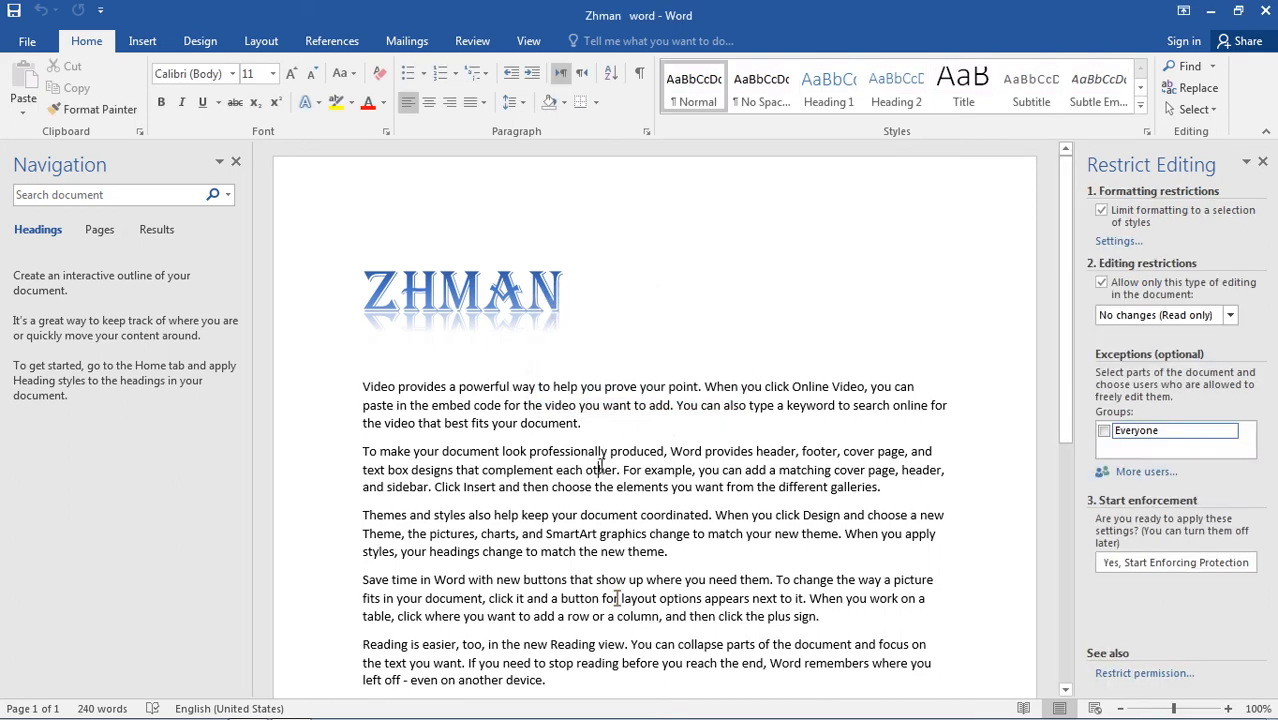
# Insert the sample text 5y7trth inside the word "other" in the second paragraph.
pyautogui.write('5y7trthjn')
pyautogui.press('Return')
pyautogui.press('Return')
pyautogui.press('BackSpace')
pyautogui.press('BackSpace')
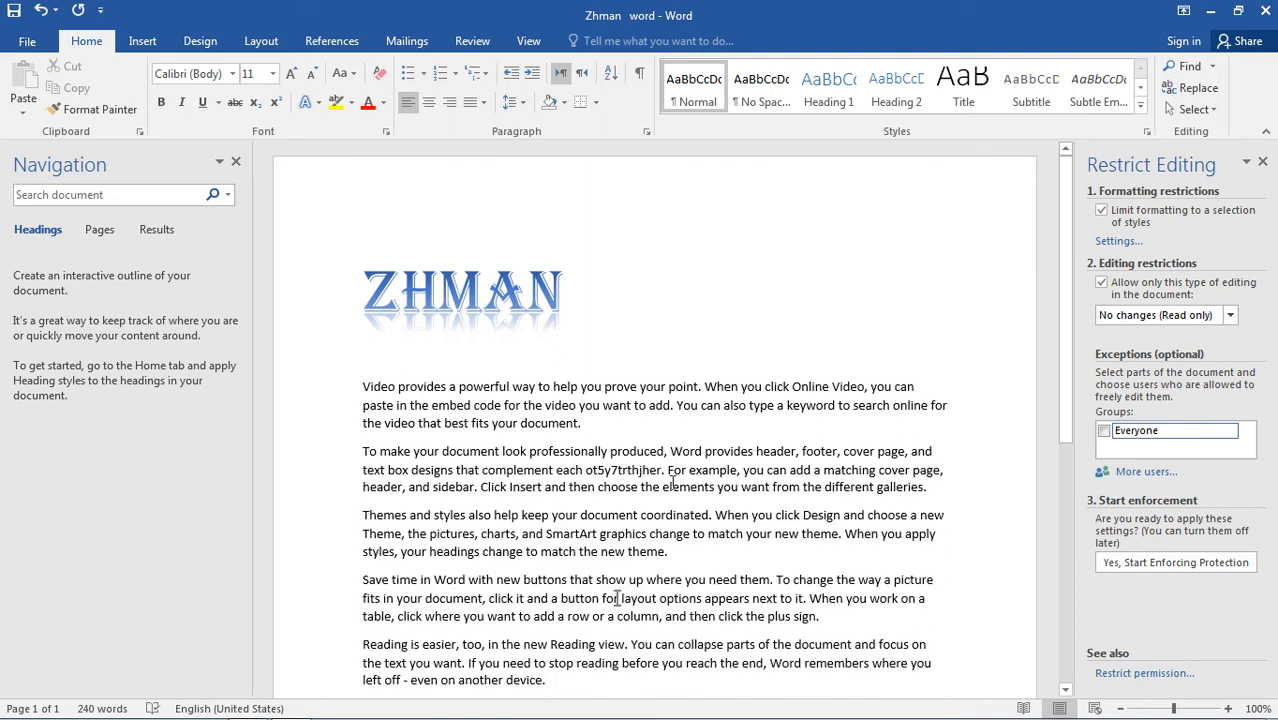
pyautogui.press('BackSpace')
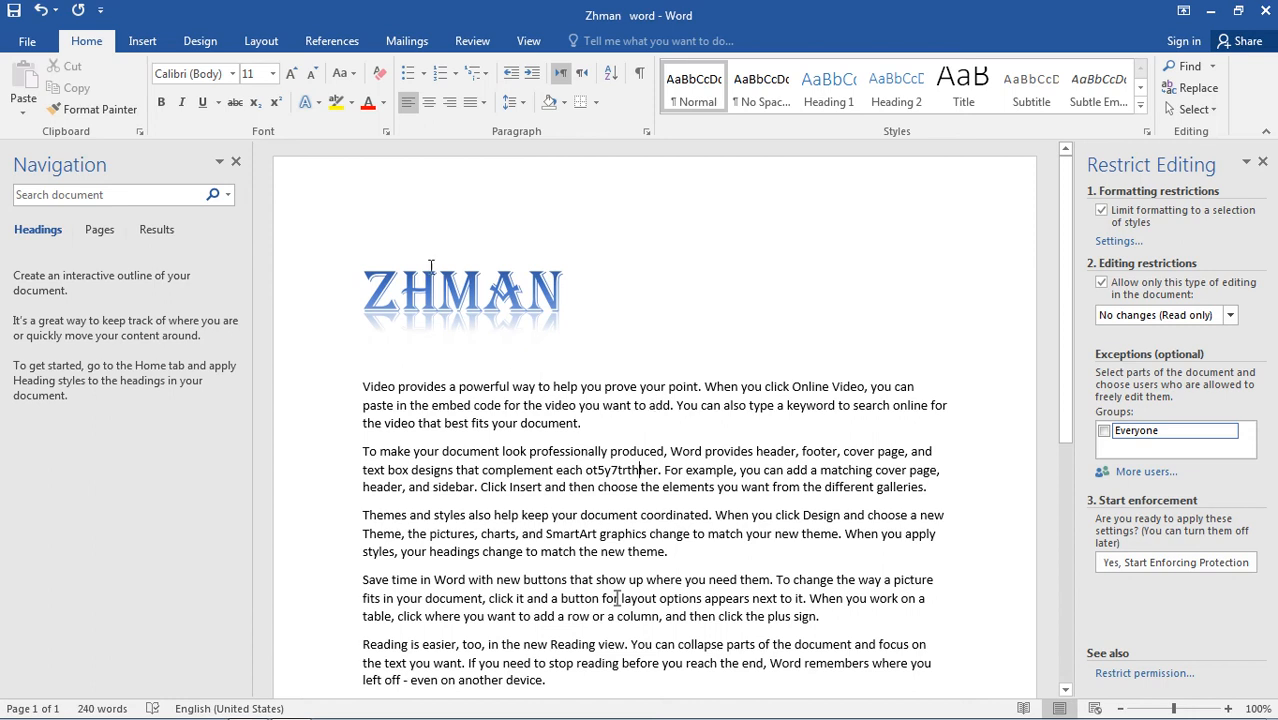
# Create a new document from the Essential report template and look through its pages.
pyautogui.click(30, 44)
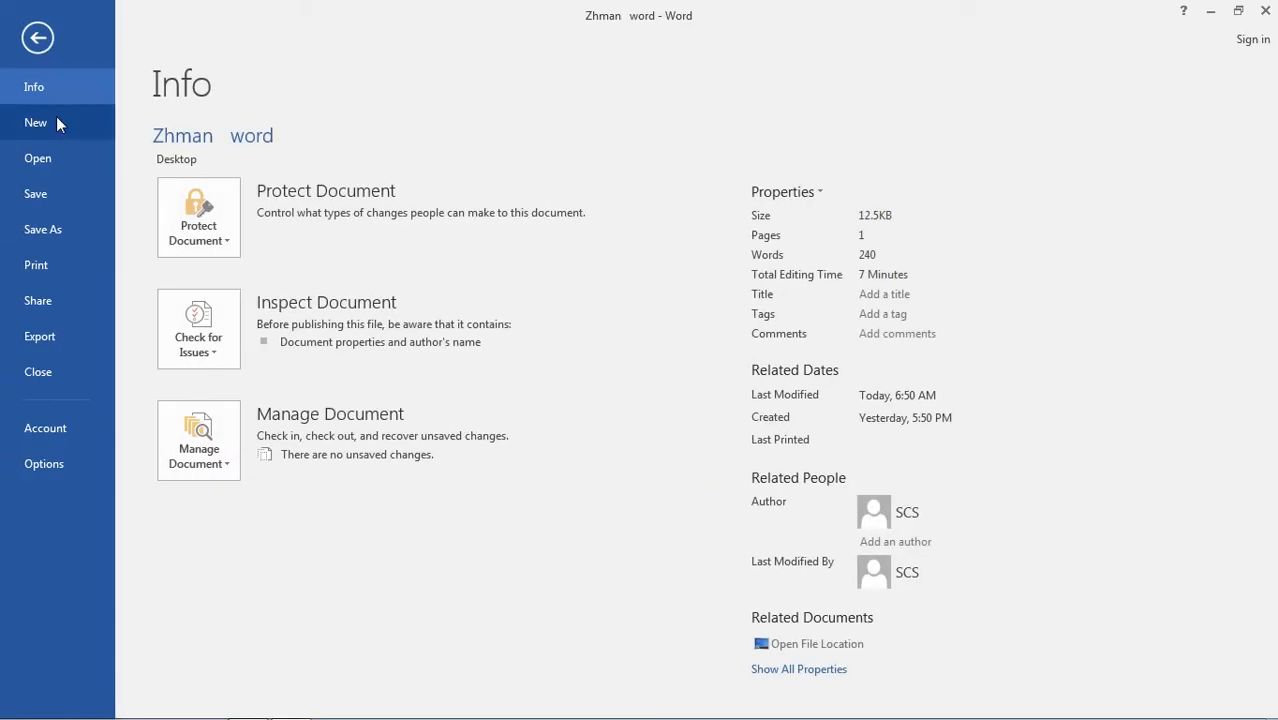
pyautogui.click(54, 125)
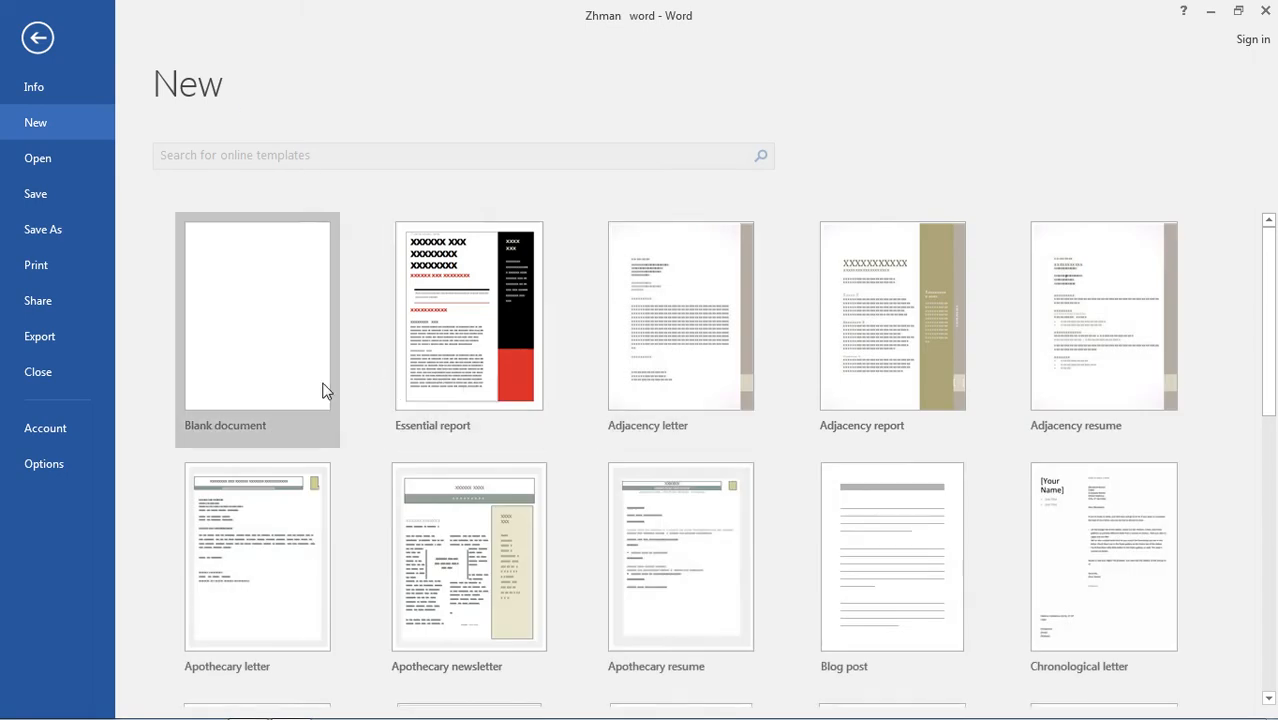
pyautogui.doubleClick(498, 340)
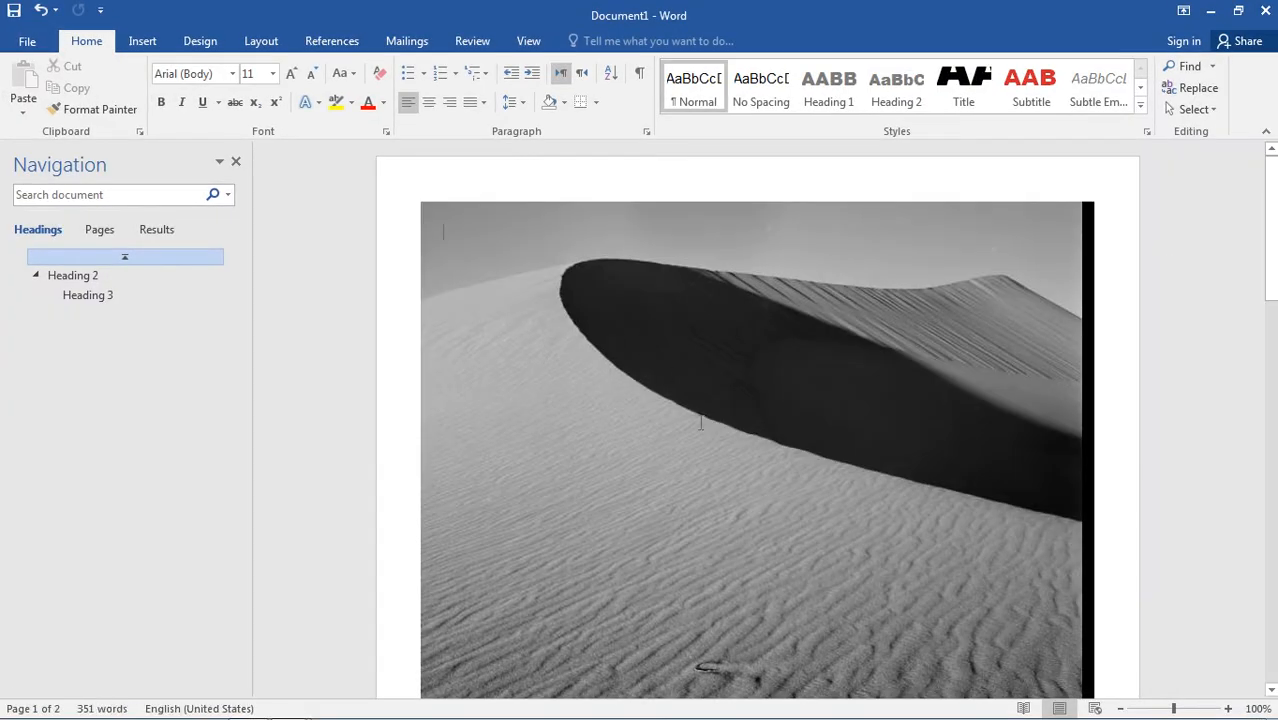
pyautogui.scroll(-12, 701, 423)
# Move the template document's window aside and back, and close it after undoing its last change.
pyautogui.moveTo(873, 20); pyautogui.dragTo(686, 478)
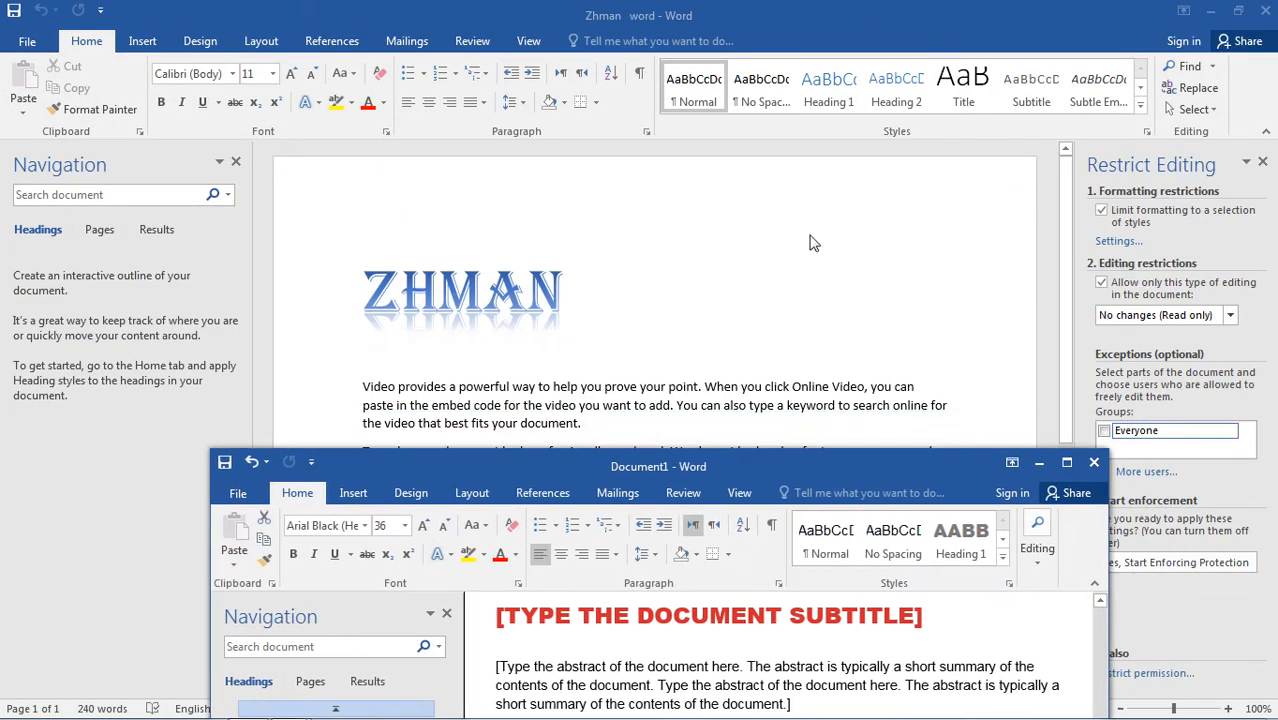
pyautogui.moveTo(770, 473); pyautogui.dragTo(750, 3)
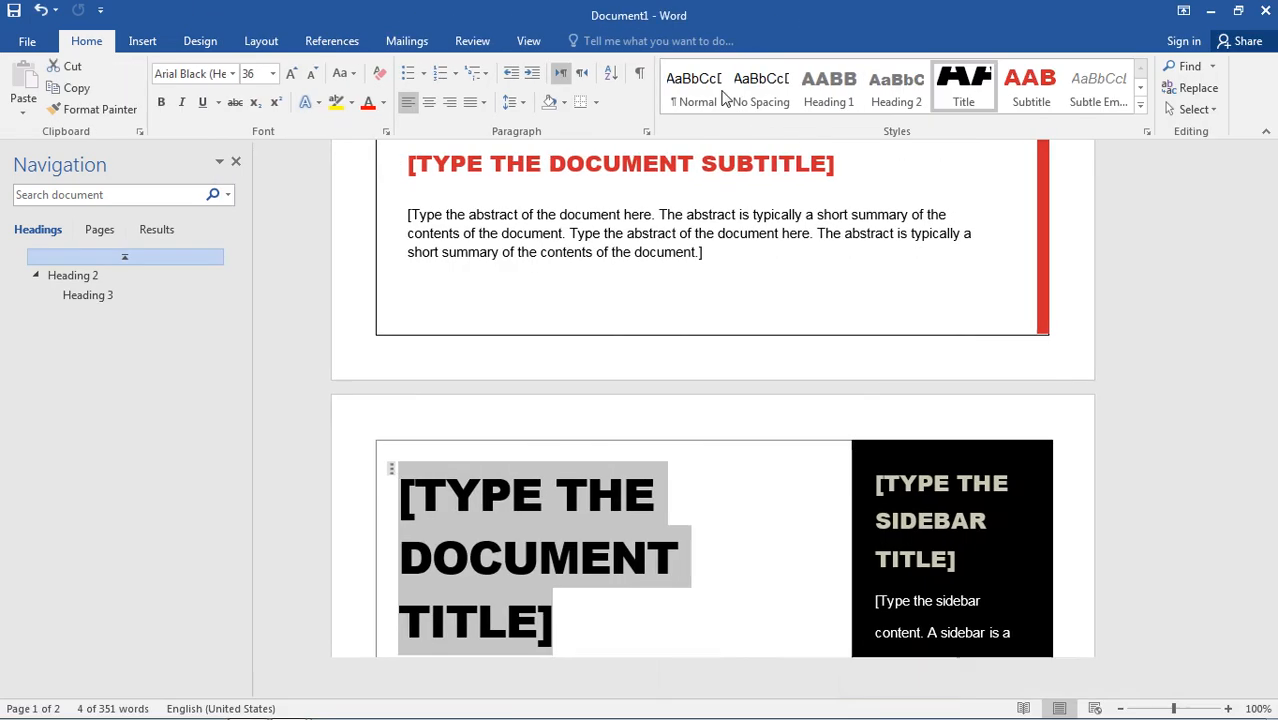
pyautogui.click(41, 10)
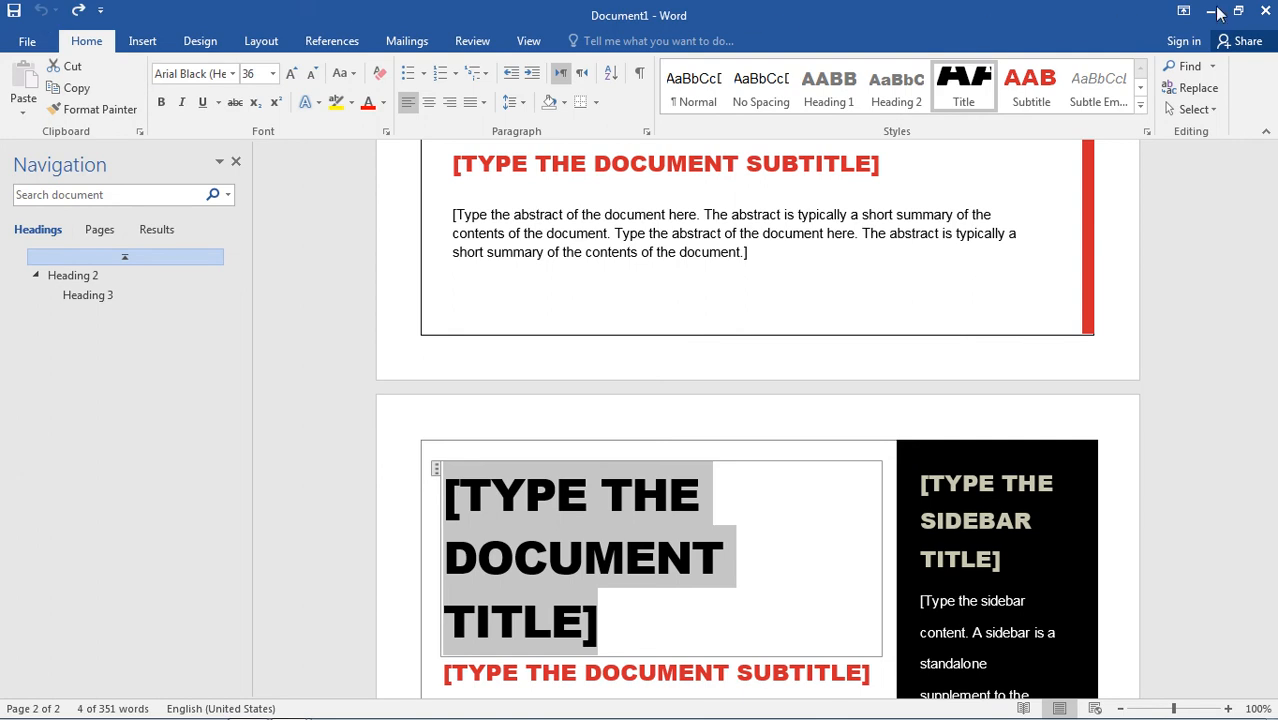
pyautogui.click(1266, 10)
# Browse the recent documents list and open the file تابع او رابطه.
pyautogui.click(30, 42)
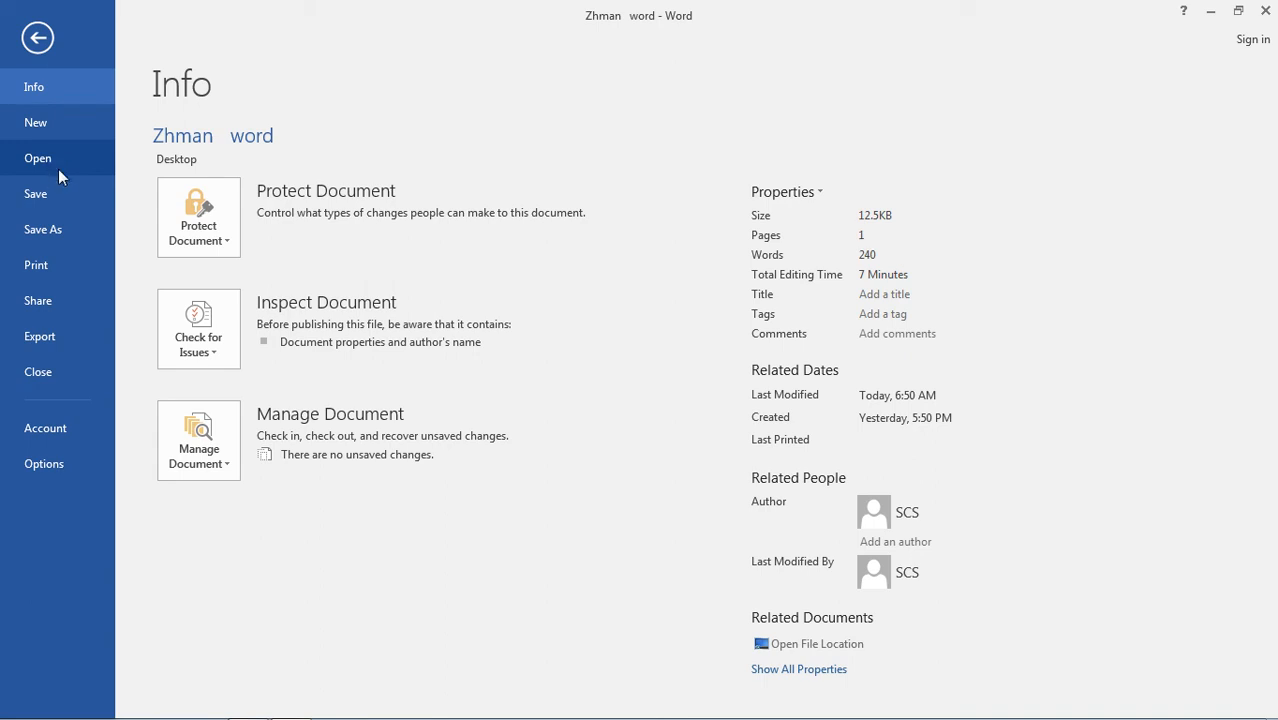
pyautogui.click(45, 161)
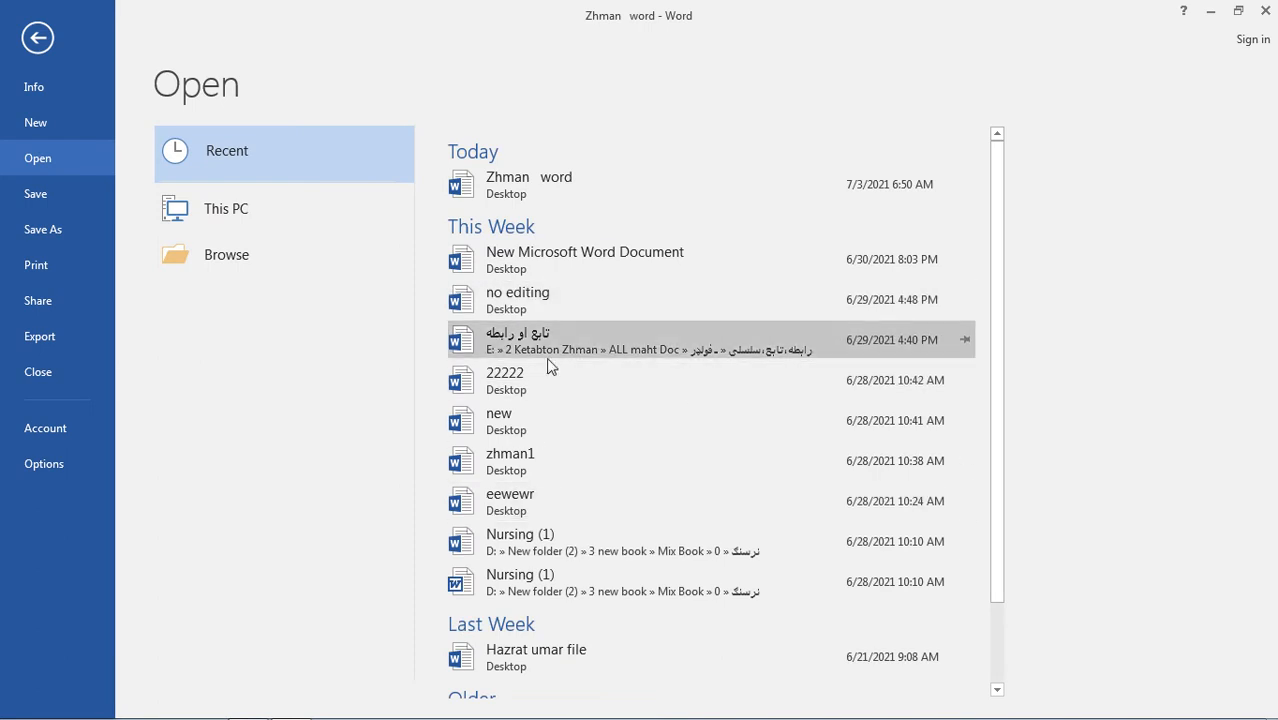
pyautogui.scroll(-2, 620, 580)
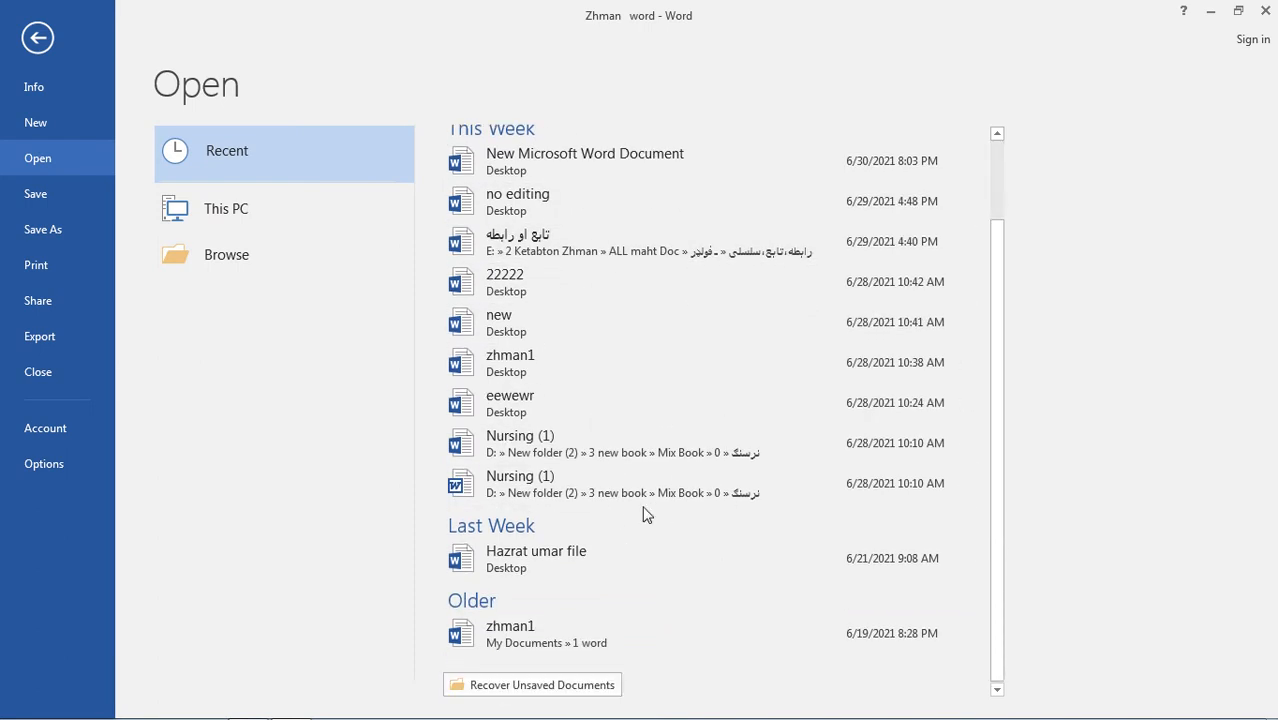
pyautogui.scroll(2, 632, 528)
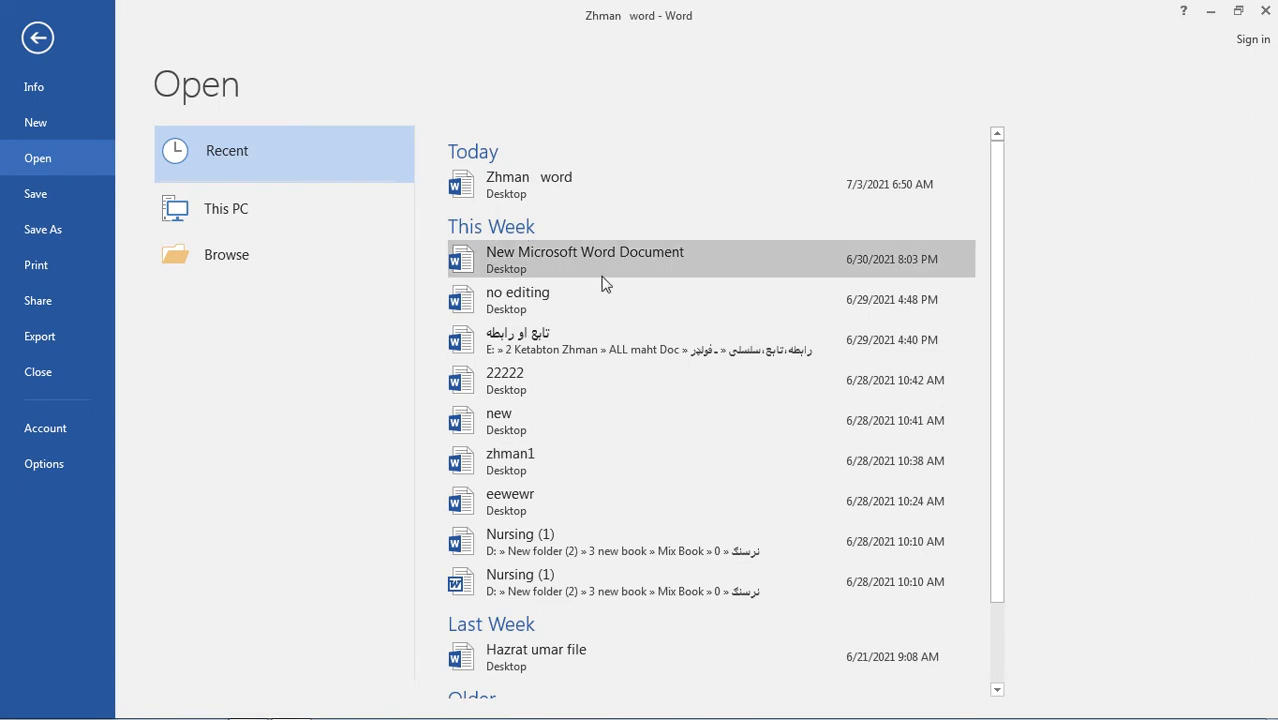
pyautogui.press('Escape')
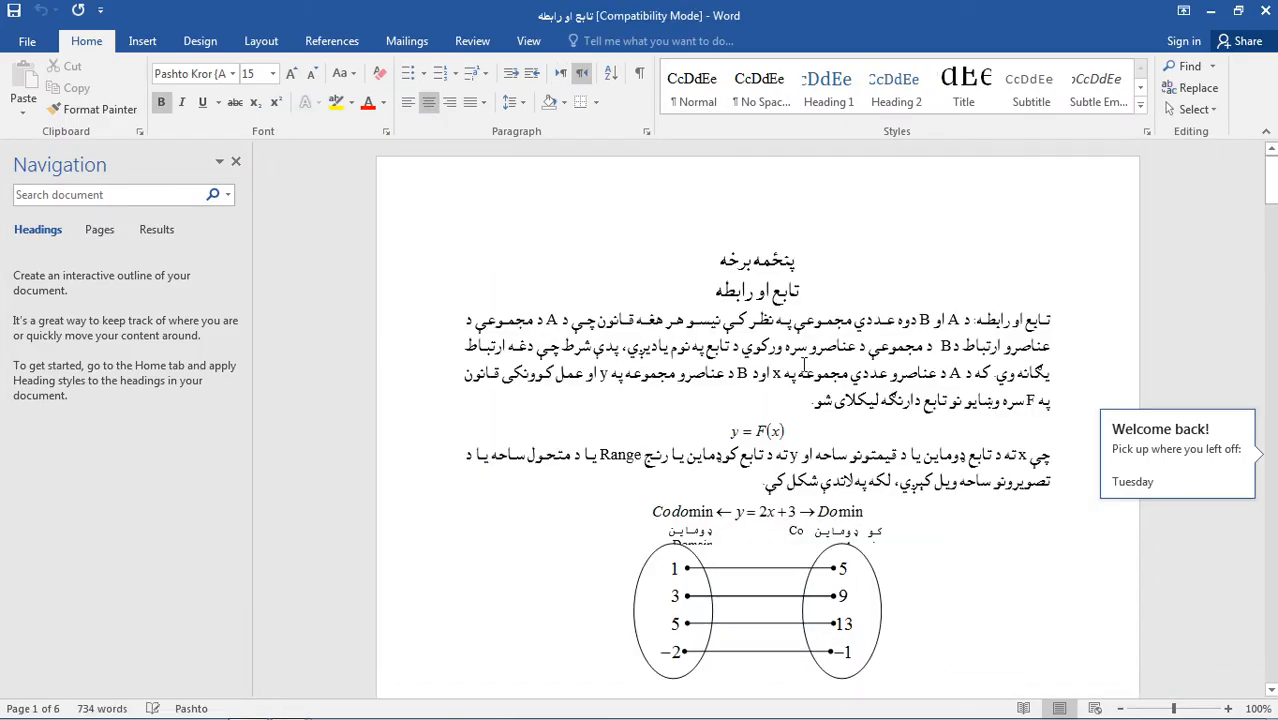
# Look through the opened Pashto document, shrink its window to reveal the Zhman file, and close it.
pyautogui.scroll(-9, 807, 376)
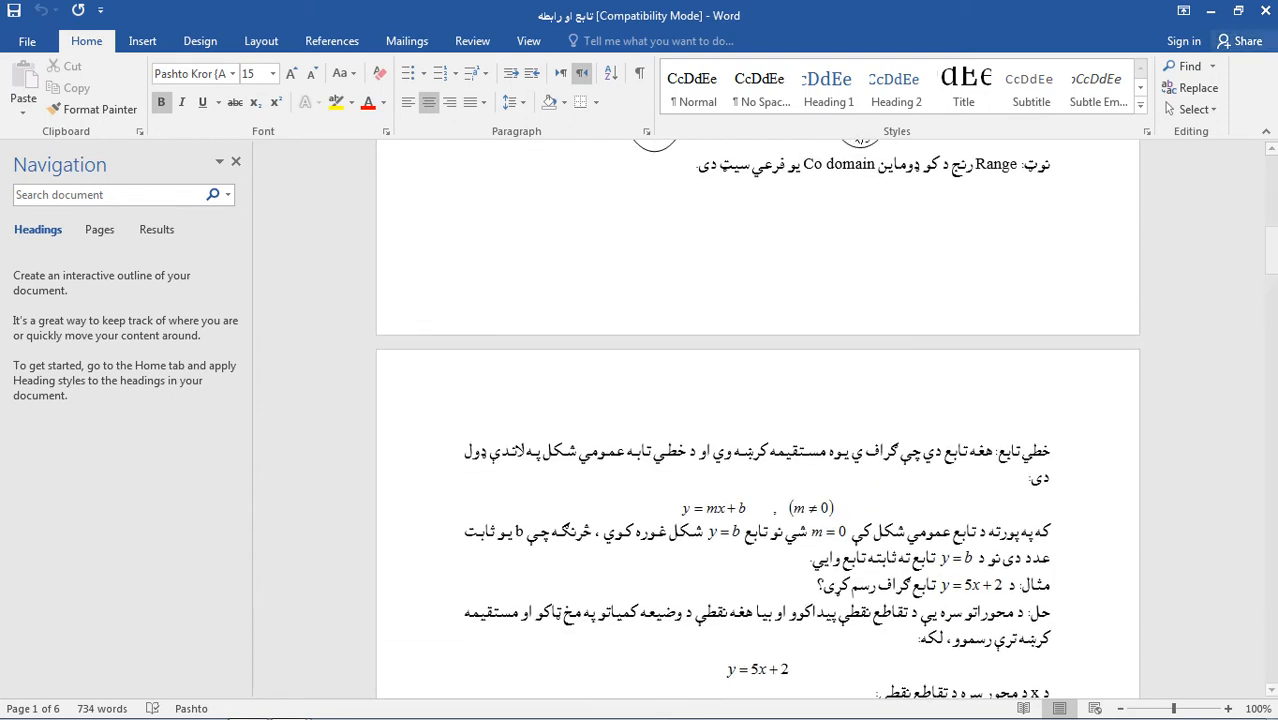
pyautogui.moveTo(831, 24); pyautogui.dragTo(848, 348)
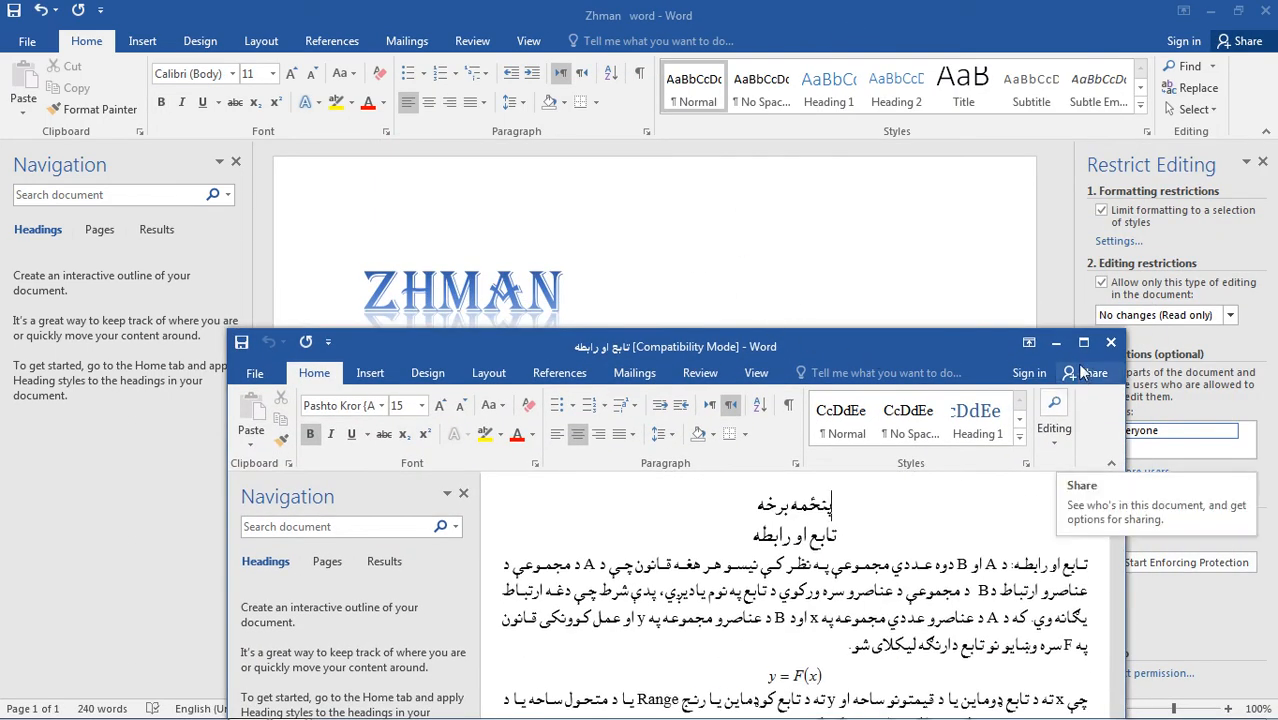
pyautogui.click(1110, 342)
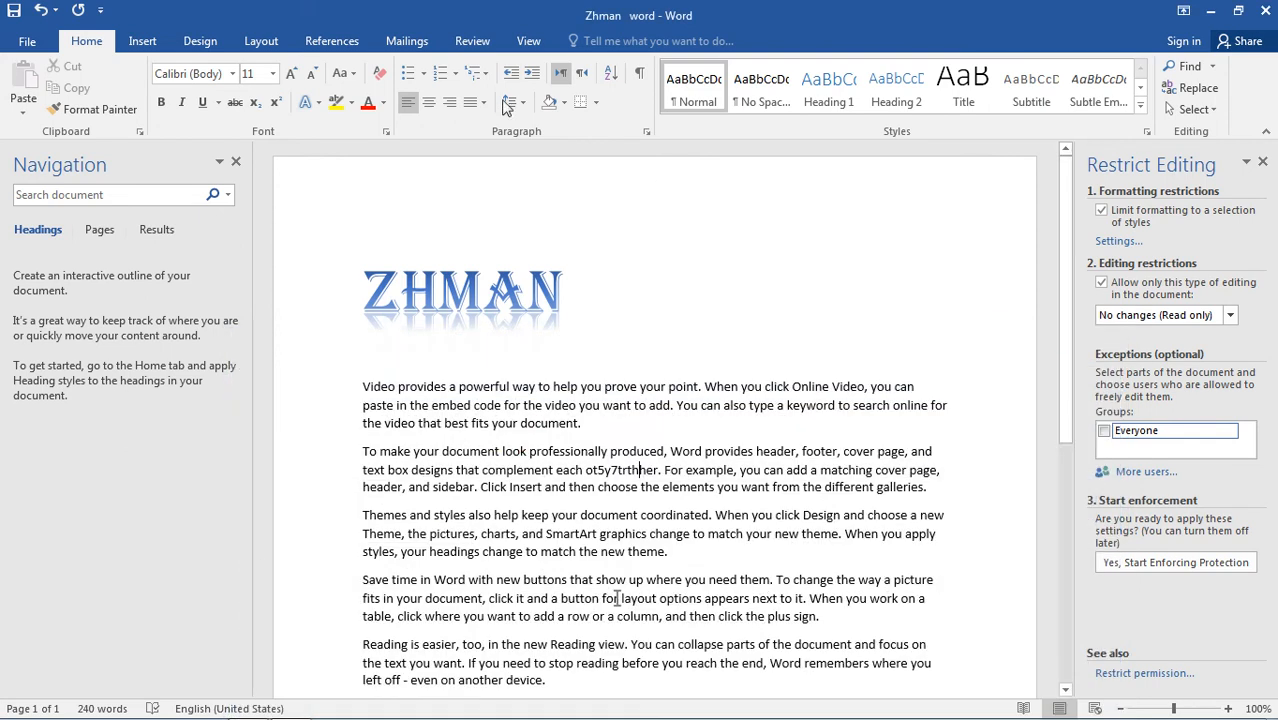
# Return to the document and undo the sample text inserted in the second paragraph.
pyautogui.click(17, 37)
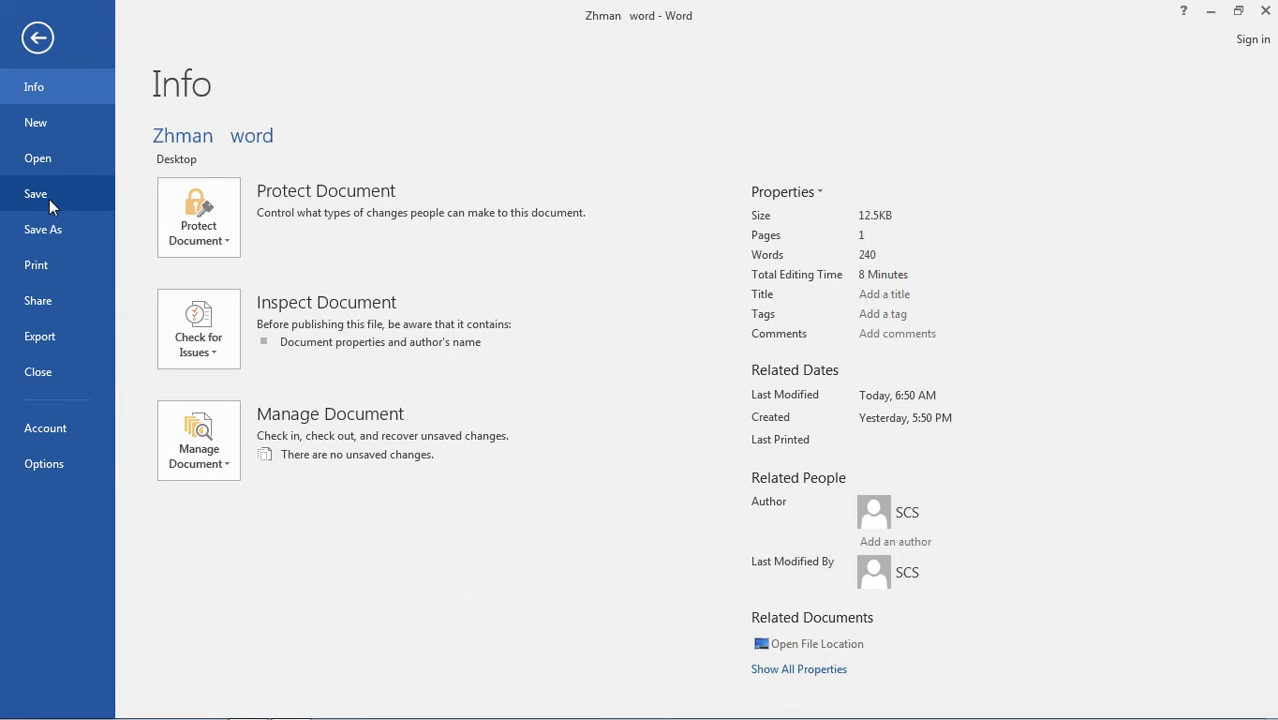
pyautogui.click(40, 42)
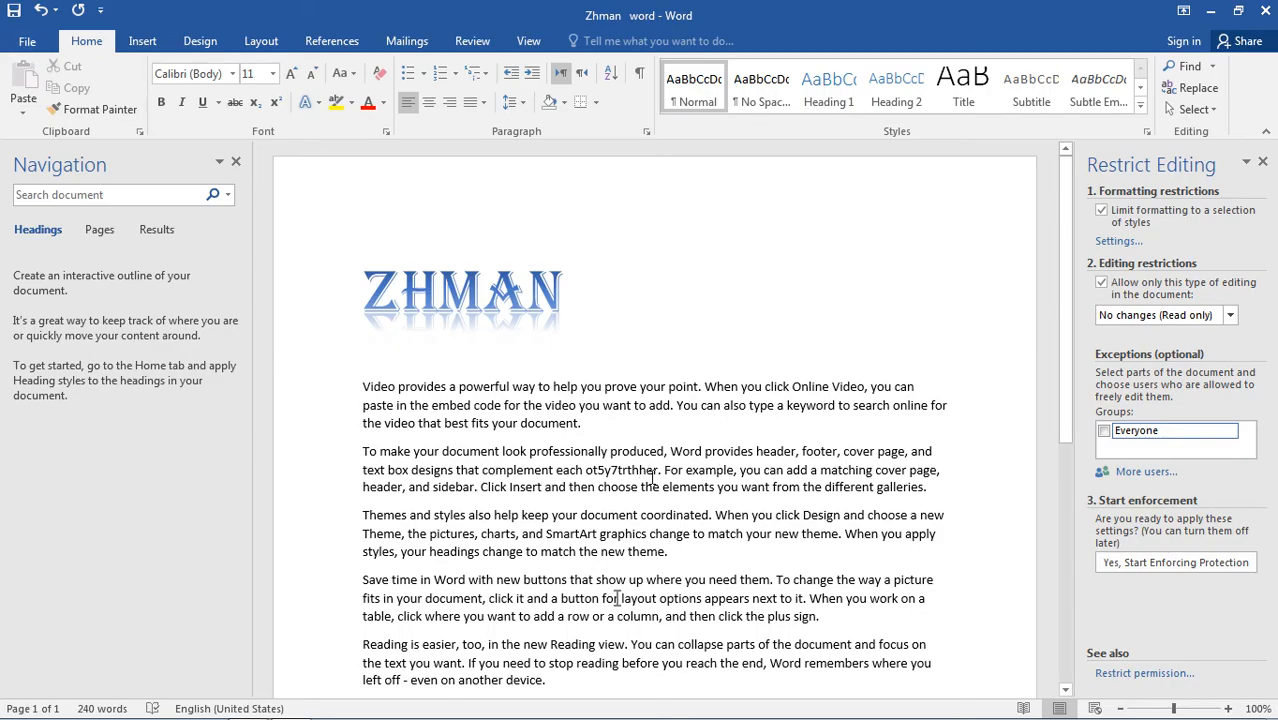
pyautogui.click(40, 10)
pyautogui.click(40, 10)
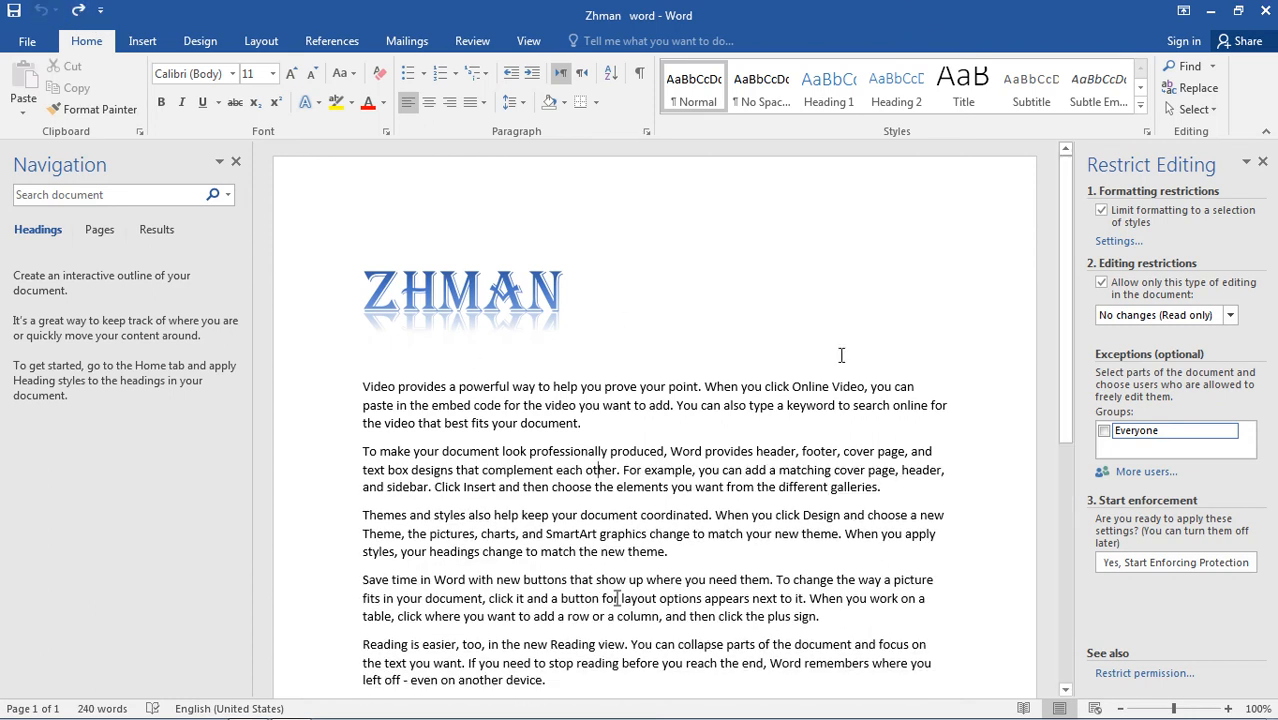
# Add a new line reading RTDTGERUJYTTR6U under the ZHMAN heading, and shrink the window to reveal the desktop file before maximizing it again.
pyautogui.click(617, 290)
pyautogui.press('Return')
pyautogui.write('RTDTGERUJYTTR6U')
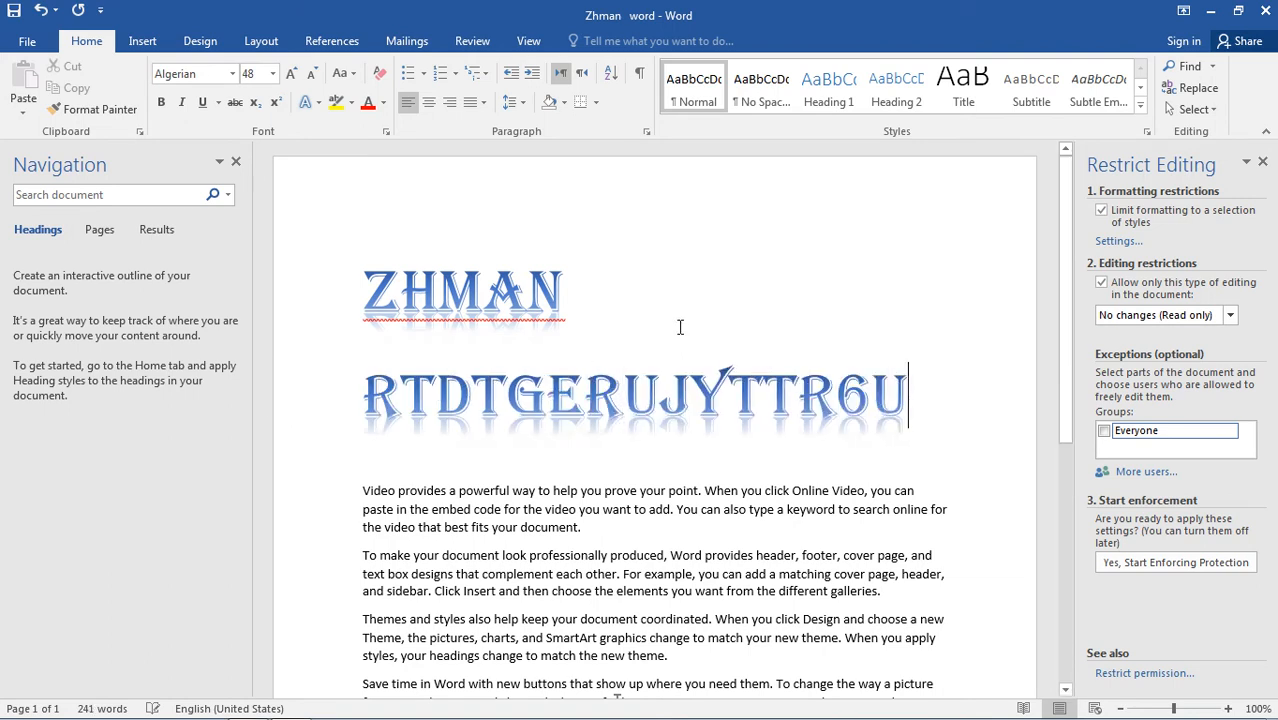
pyautogui.doubleClick(788, 26)
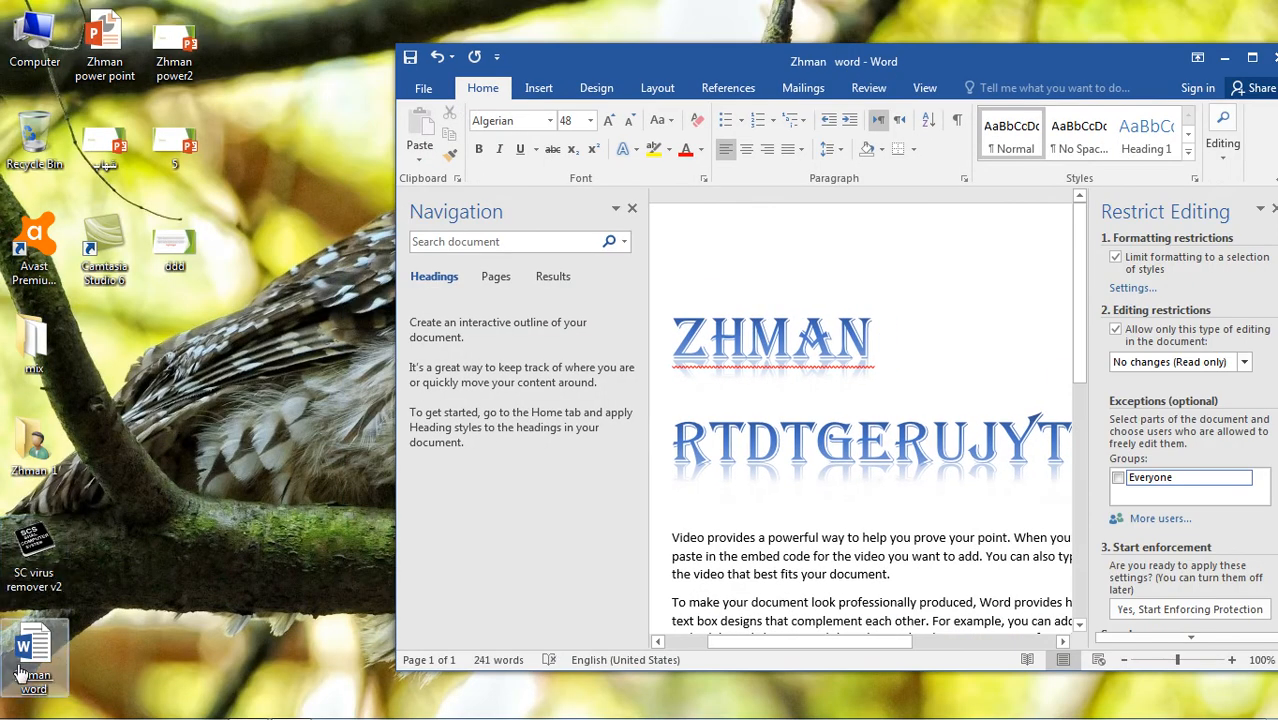
pyautogui.doubleClick(903, 58)
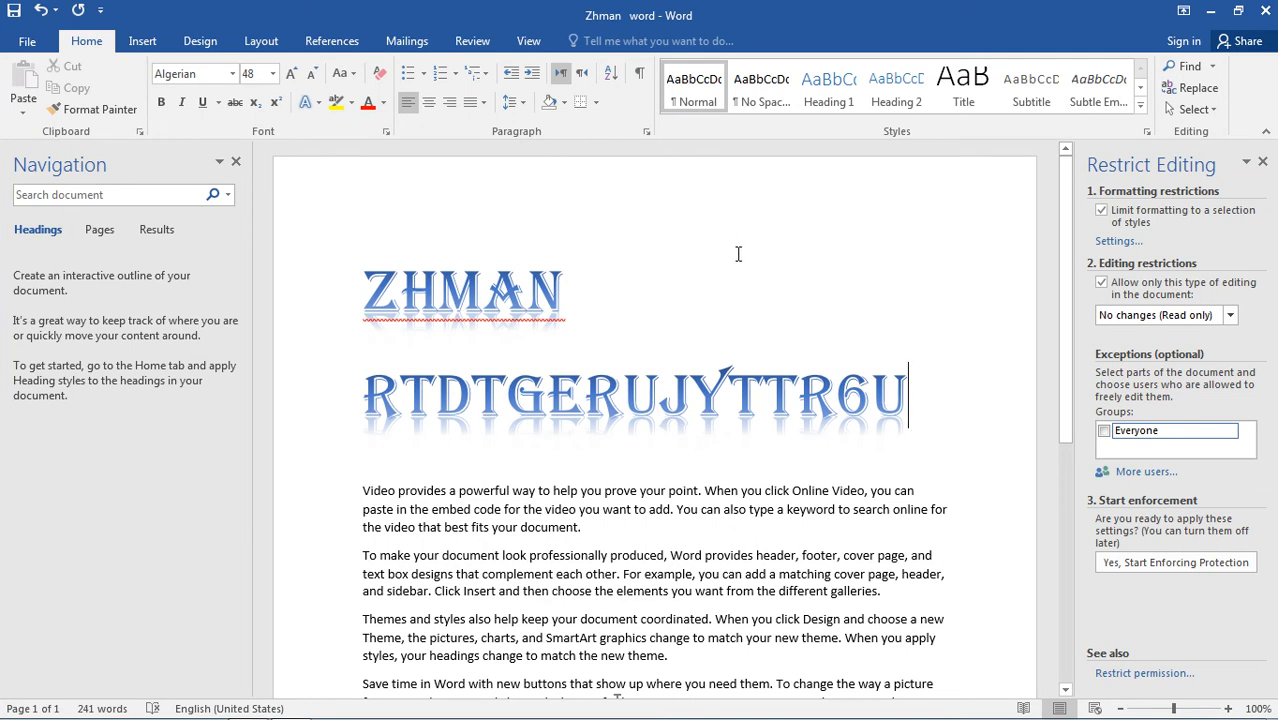
# Add two blank lines after the last paragraph and return to the start of the document.
pyautogui.scroll(-5, 731, 246)
pyautogui.click(575, 398)
pyautogui.press('Return')
pyautogui.press('Return')
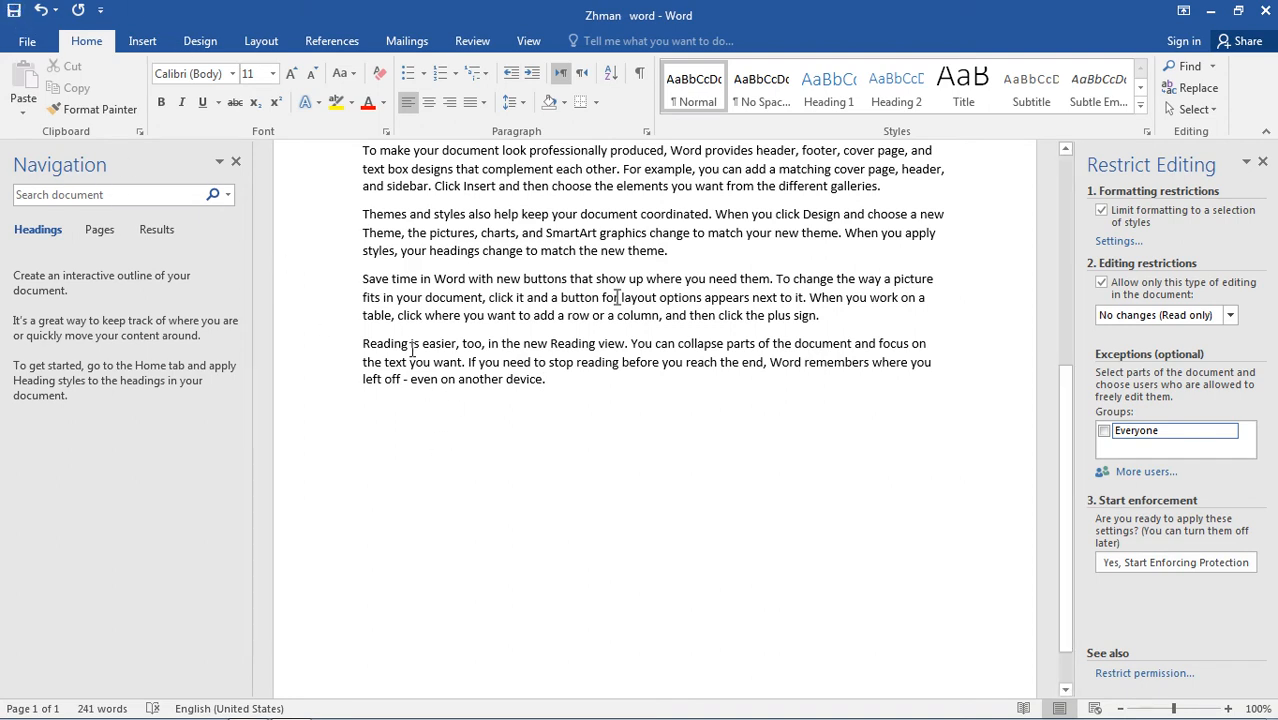
pyautogui.scroll(2, 440, 345)
pyautogui.scroll(6, 453, 350)
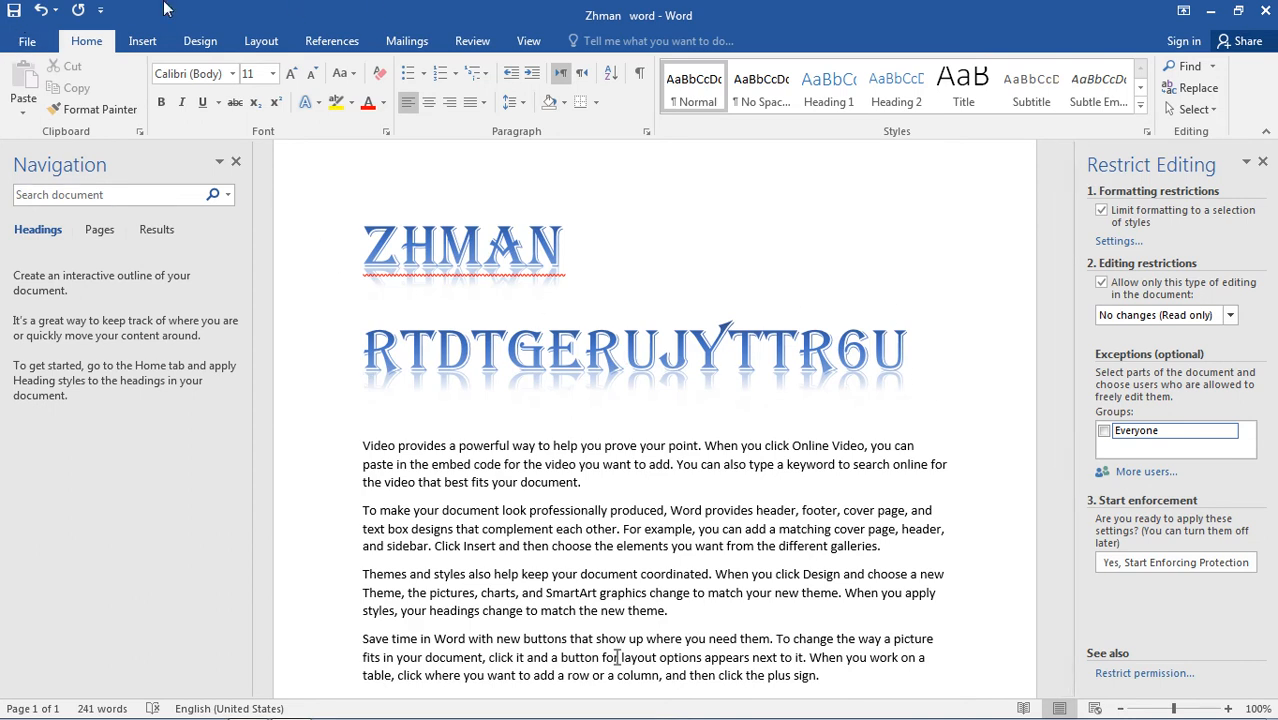
# Save a copy of the document on the Desktop under the file name 6uy6535.
pyautogui.click(27, 41)
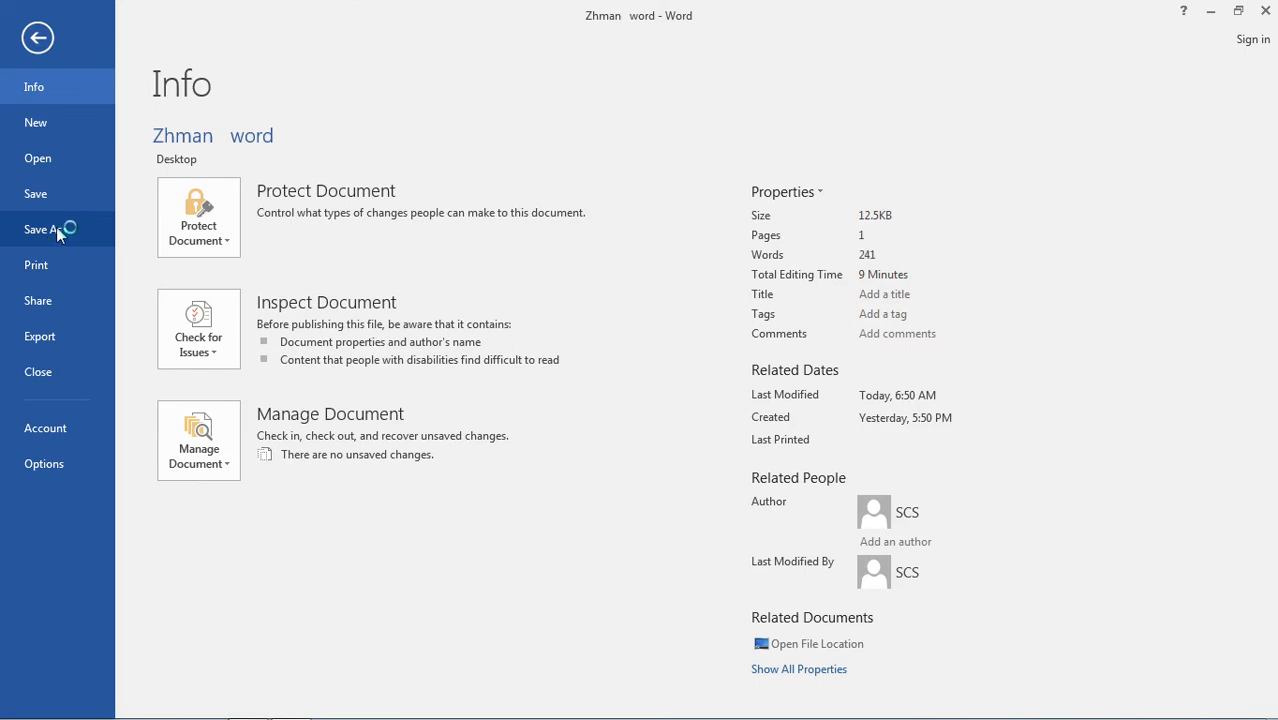
pyautogui.click(54, 236)
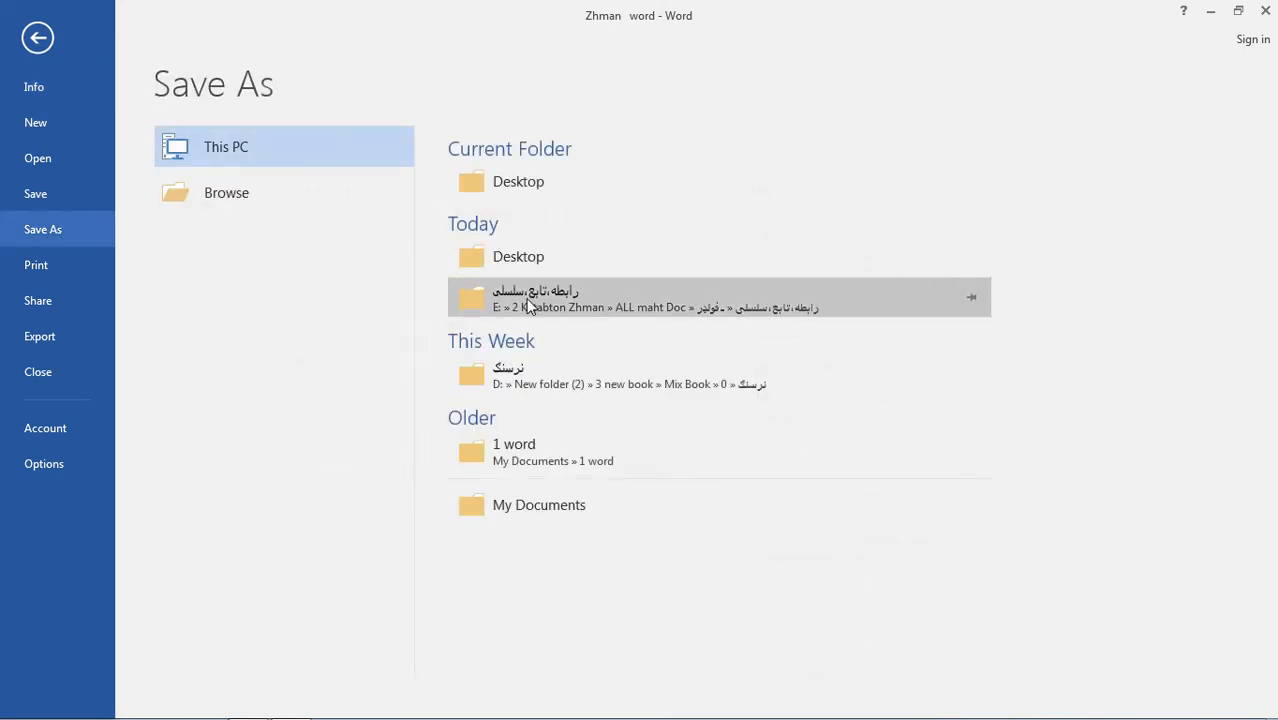
pyautogui.click(507, 188)
pyautogui.write('6uy')
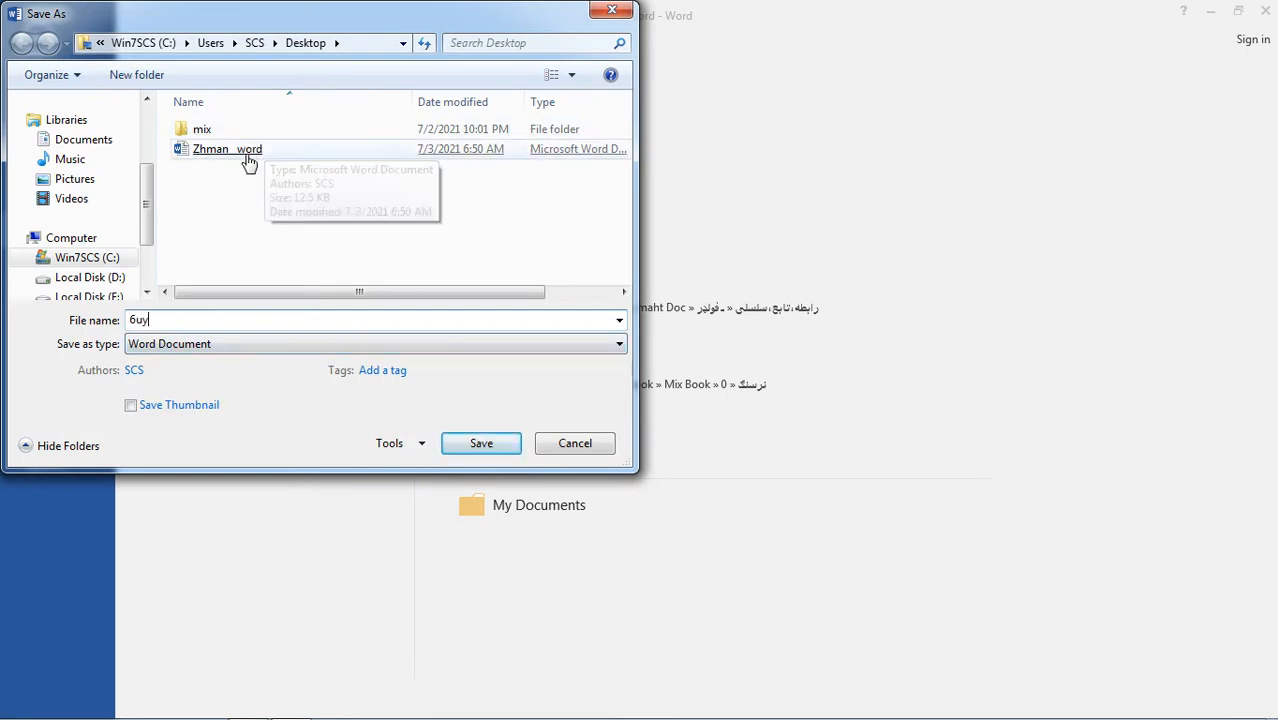
pyautogui.write('909')
pyautogui.click(473, 443)
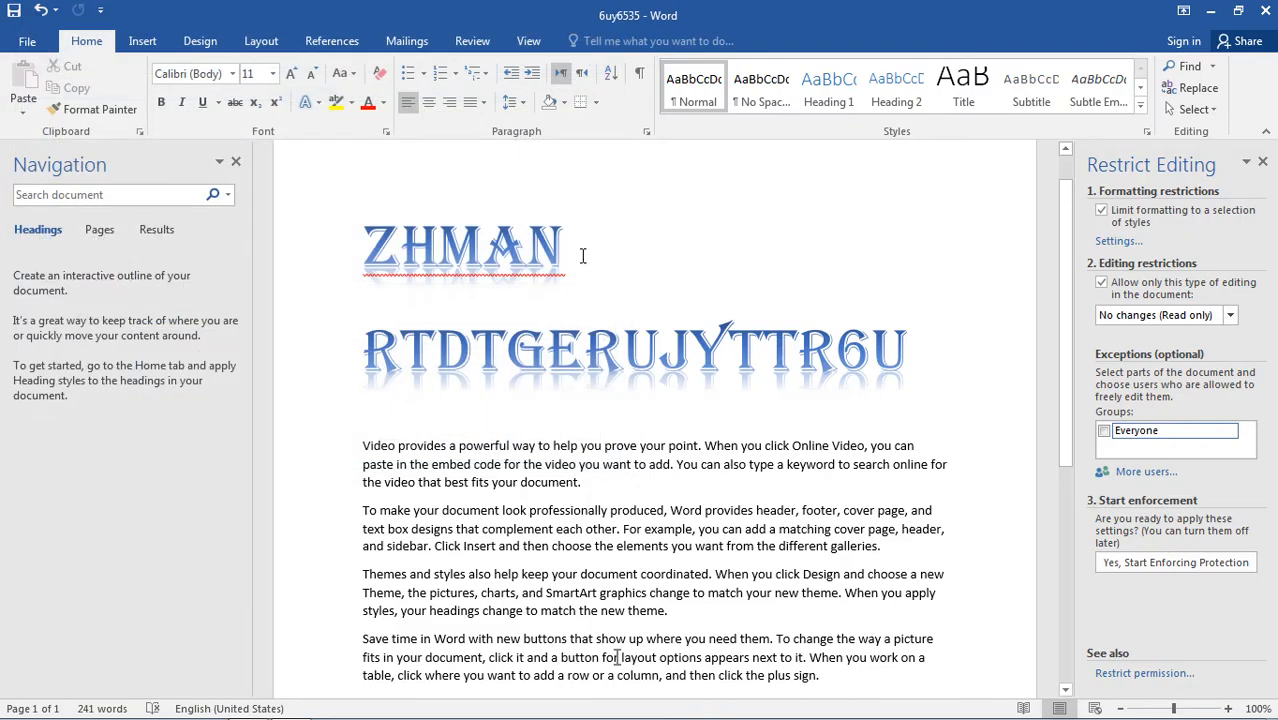
# Open the saved copy 6uy6535 from the desktop and dismiss the Office activation wizard.
pyautogui.moveTo(926, 345); pyautogui.dragTo(351, 328)
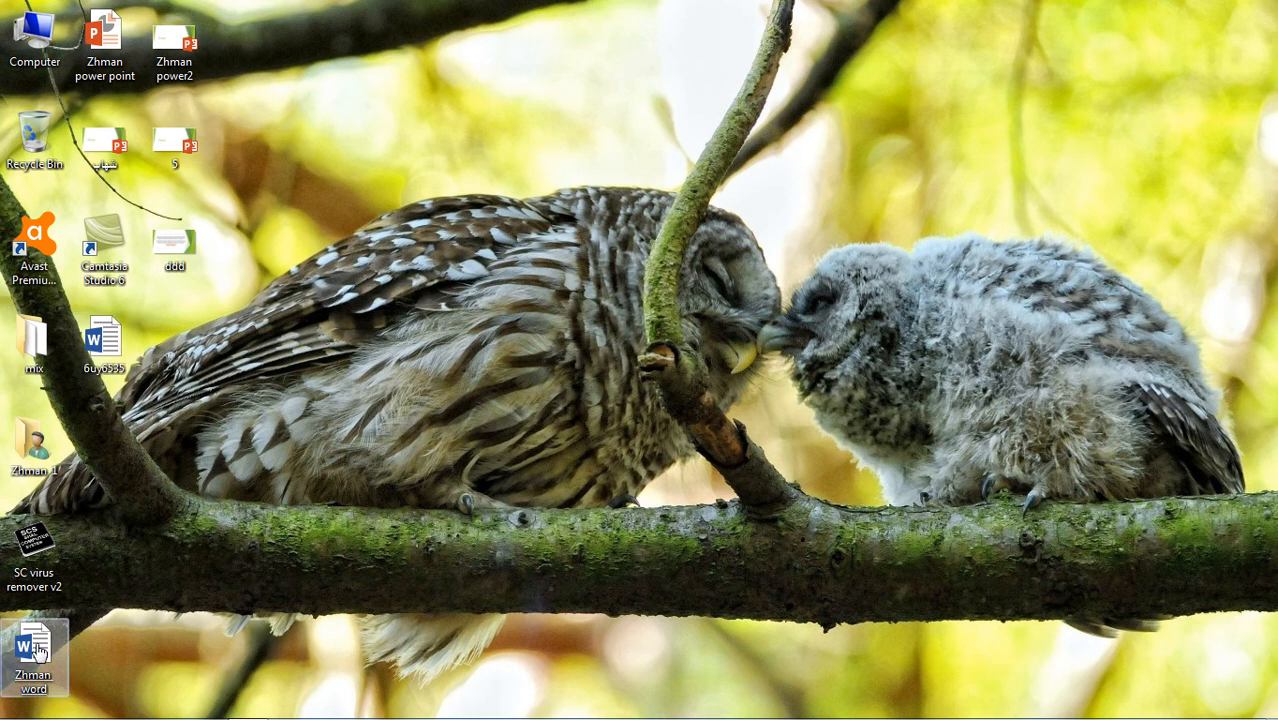
pyautogui.click(106, 347)
pyautogui.doubleClick(106, 347)
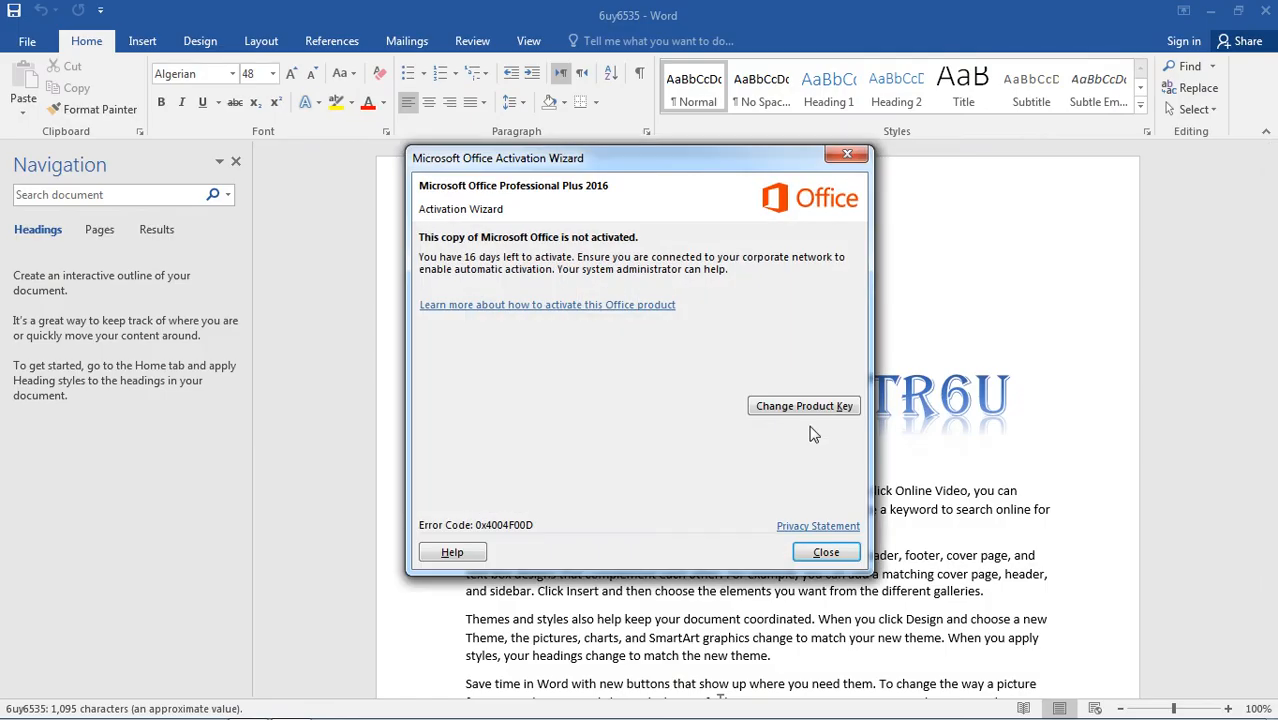
pyautogui.click(826, 552)
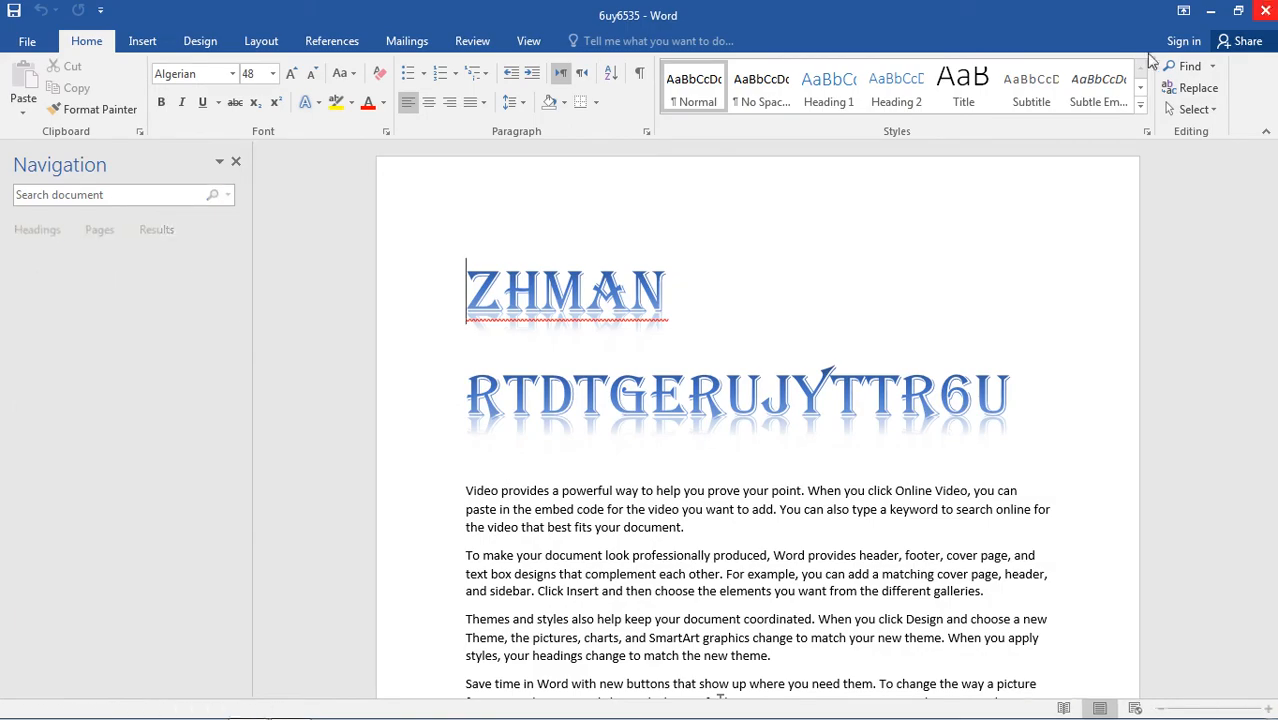
# Close the 6uy6535 copy, open the original Zhman word file from the desktop, and dismiss the activation wizard.
pyautogui.click(1267, 9)
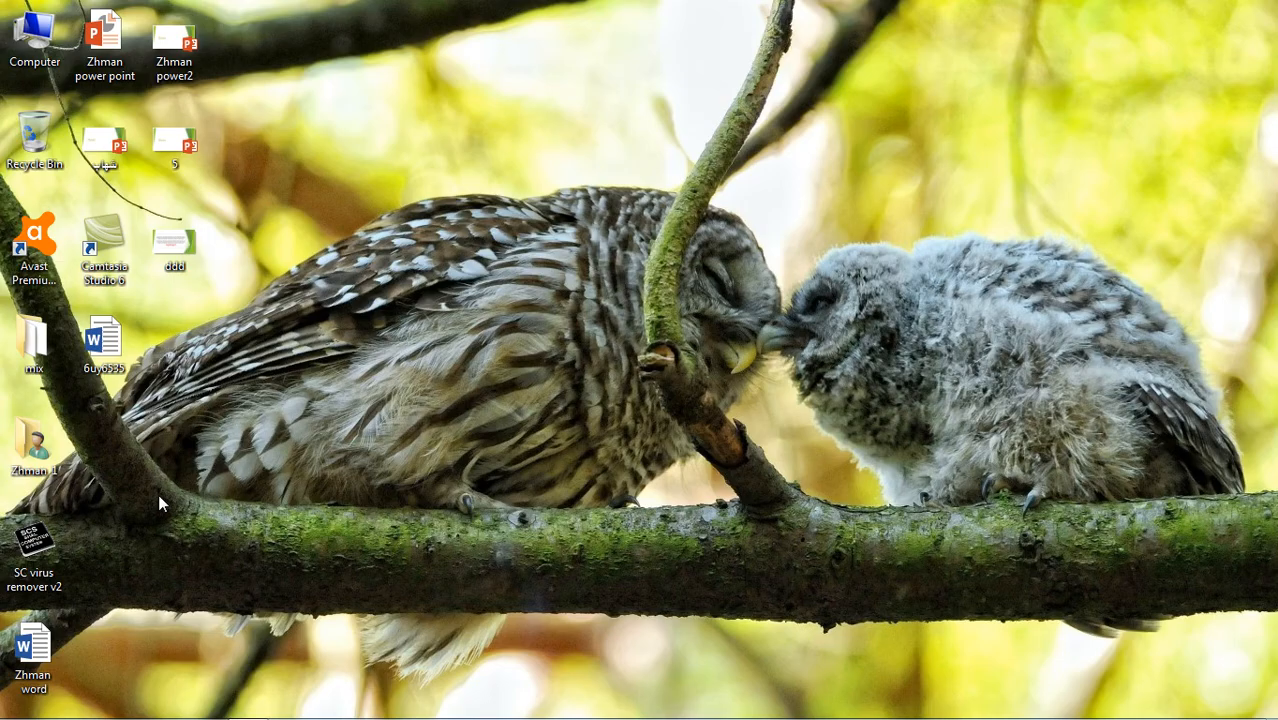
pyautogui.doubleClick(33, 655)
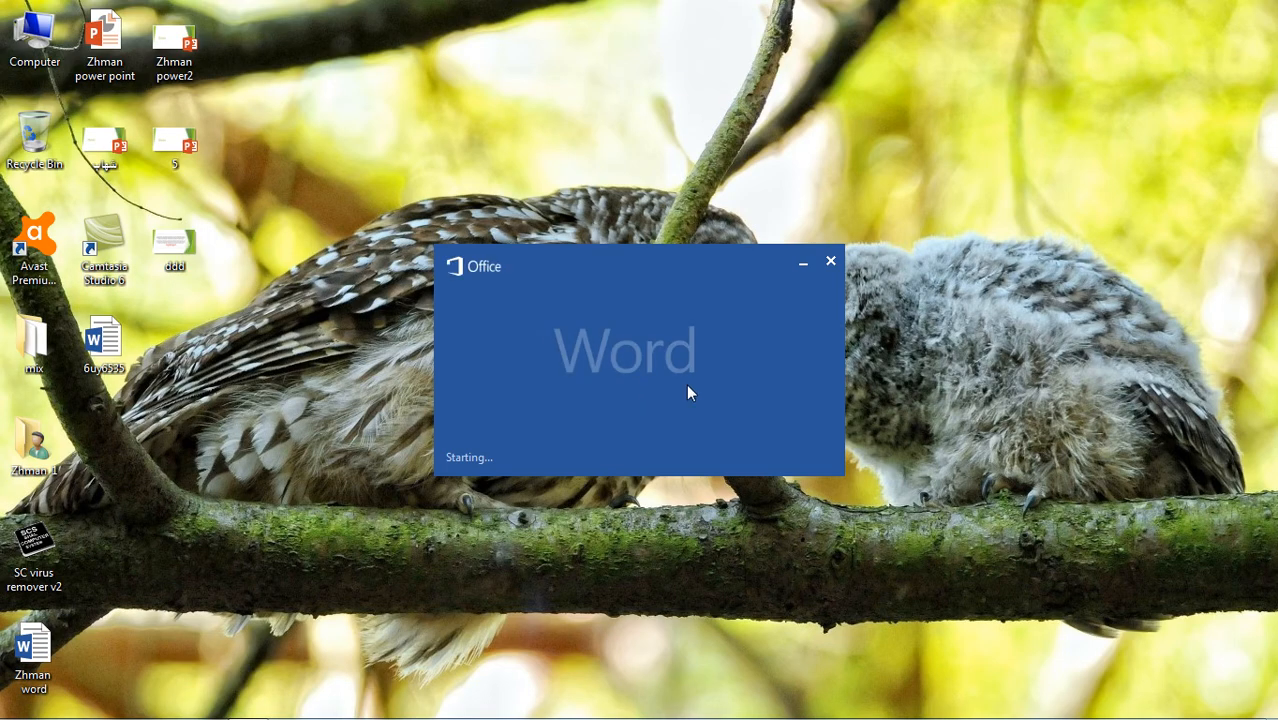
pyautogui.click(838, 556)
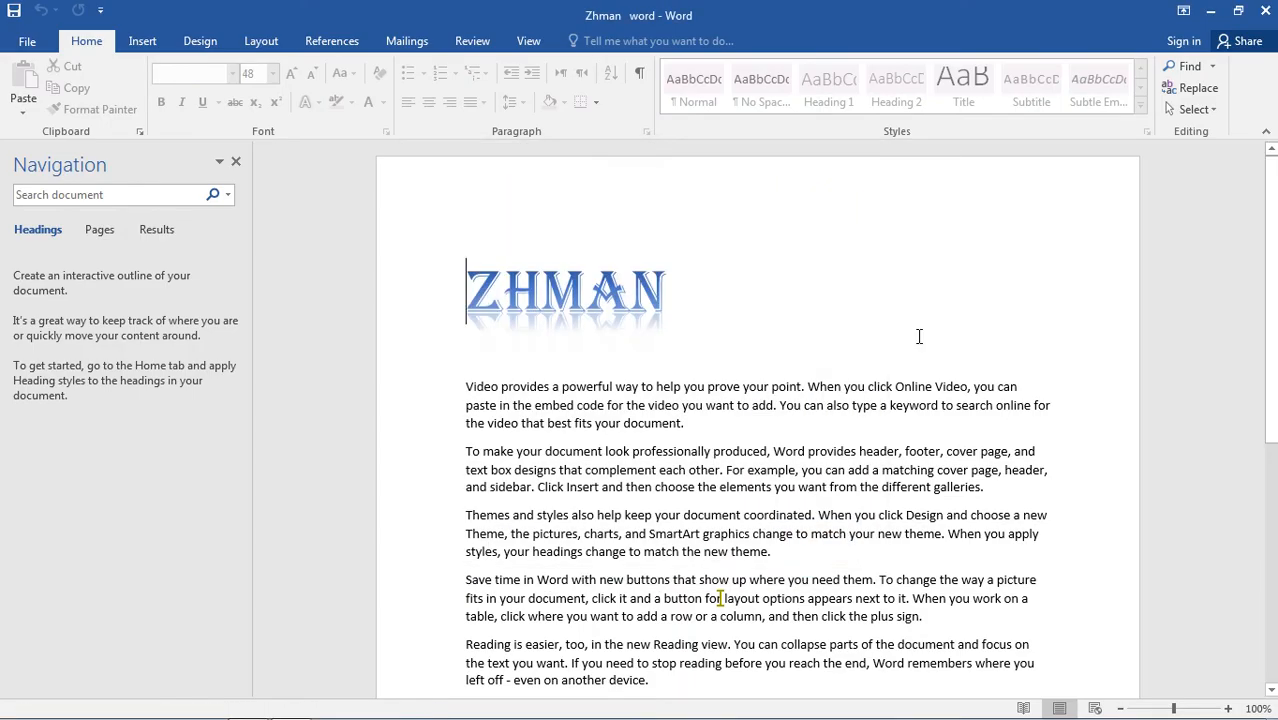
# View the protected document's file information and print preview, and return to the document.
pyautogui.click(24, 46)
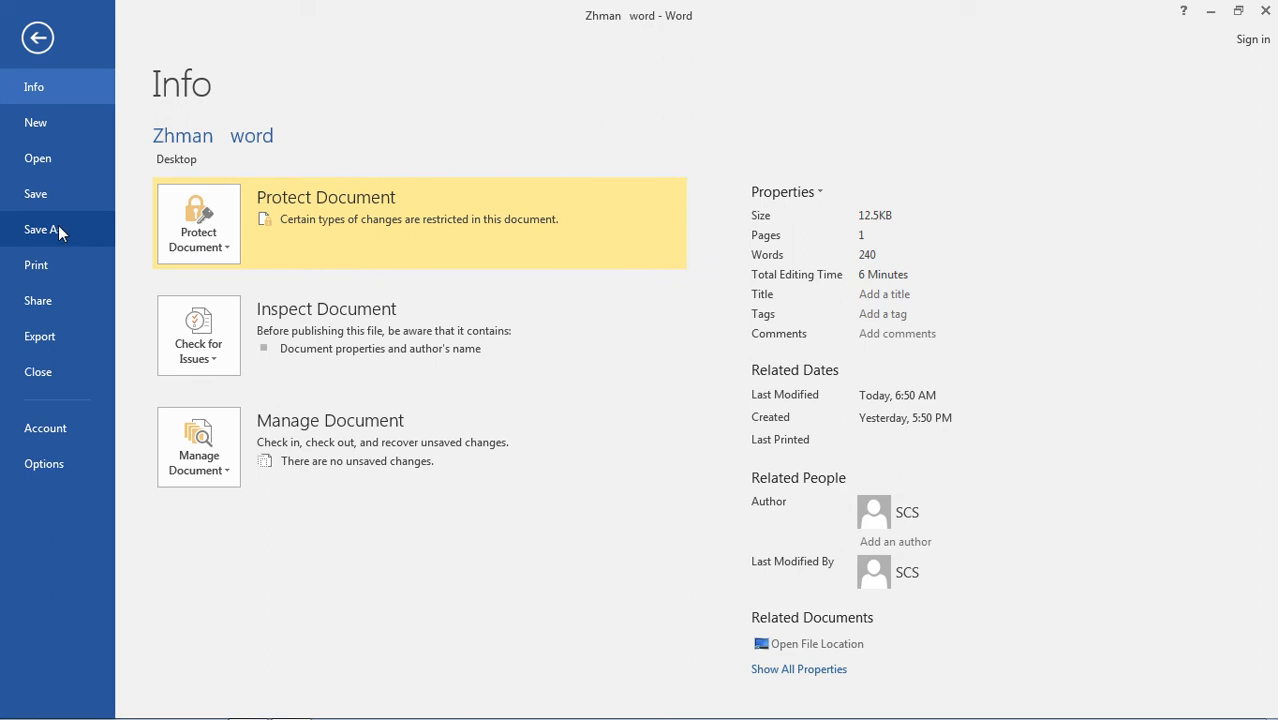
pyautogui.click(69, 272)
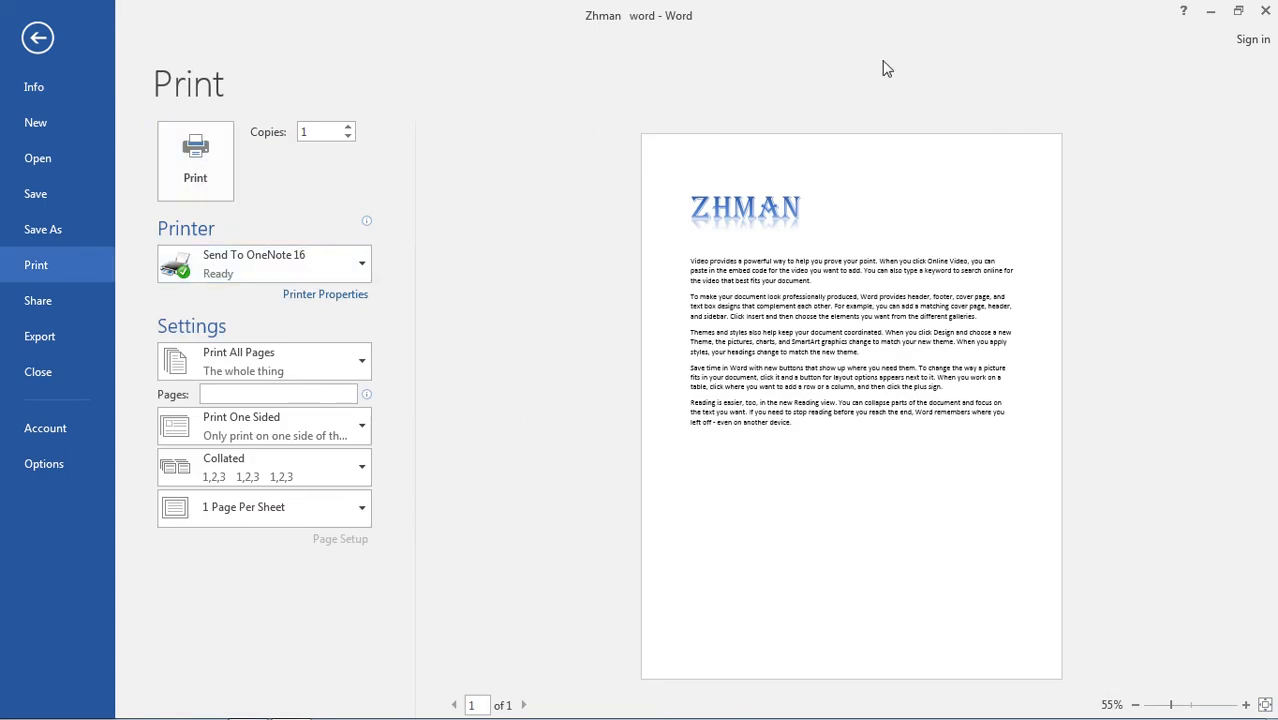
pyautogui.click(37, 38)
# Try to insert a new line after the last paragraph of the protected document.
pyautogui.hotkey('ctrl', 'End')
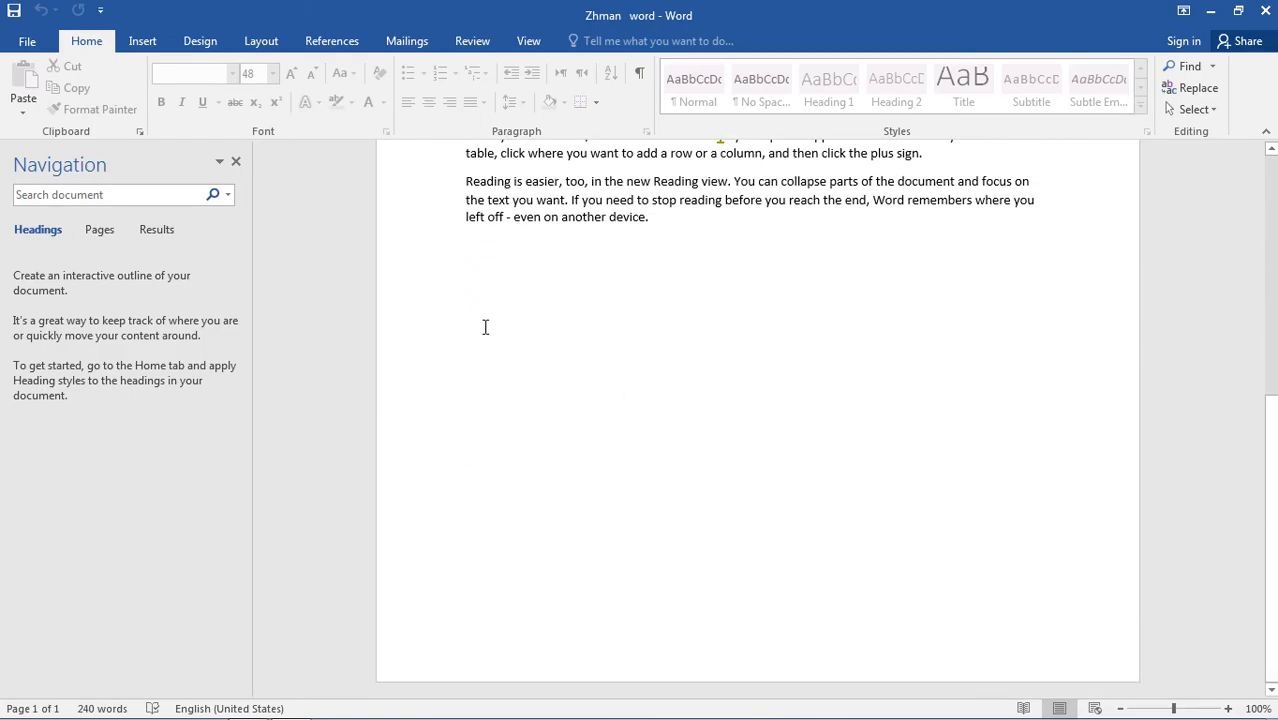
pyautogui.press('Return')
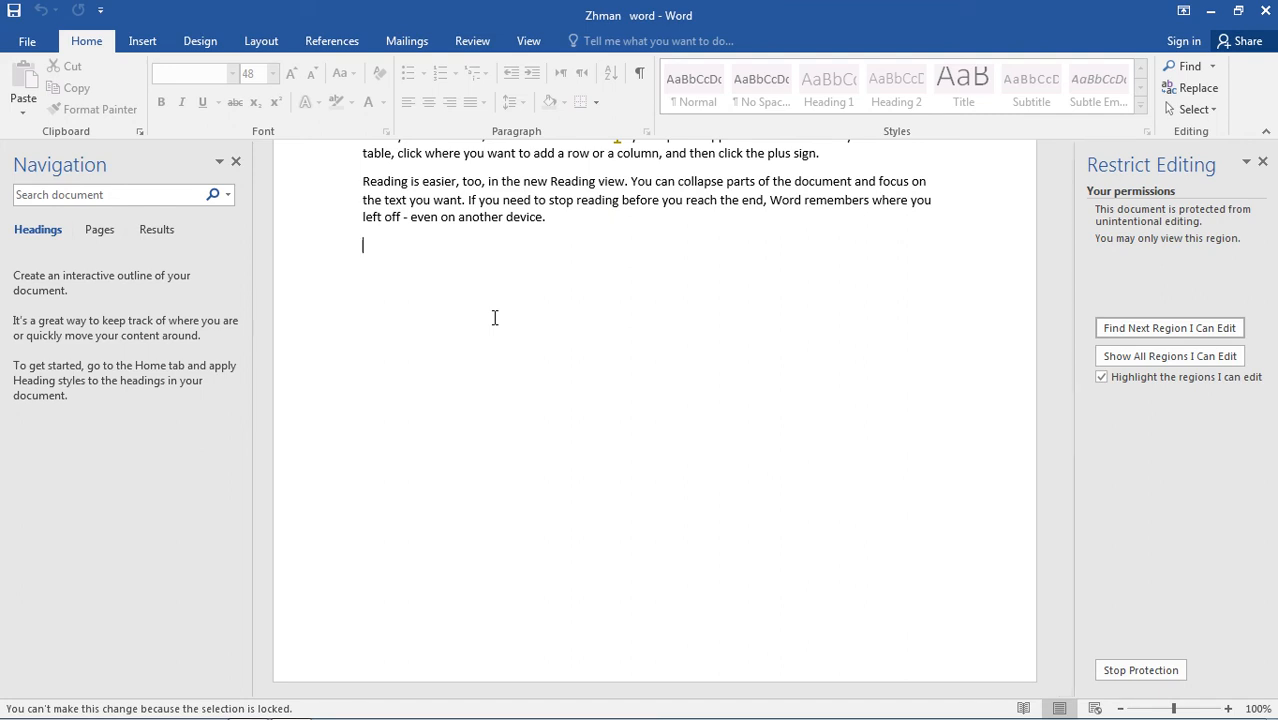
pyautogui.click(492, 280)
pyautogui.press('Return')
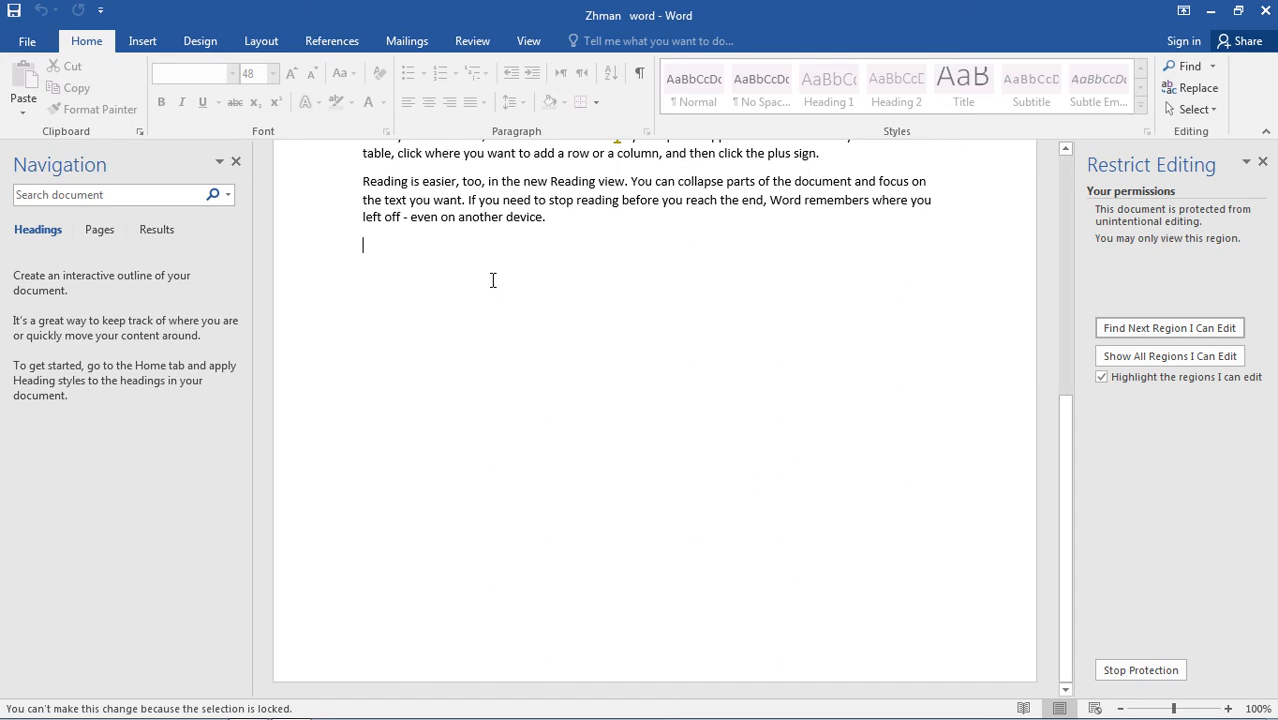
pyautogui.scroll(3, 532, 261)
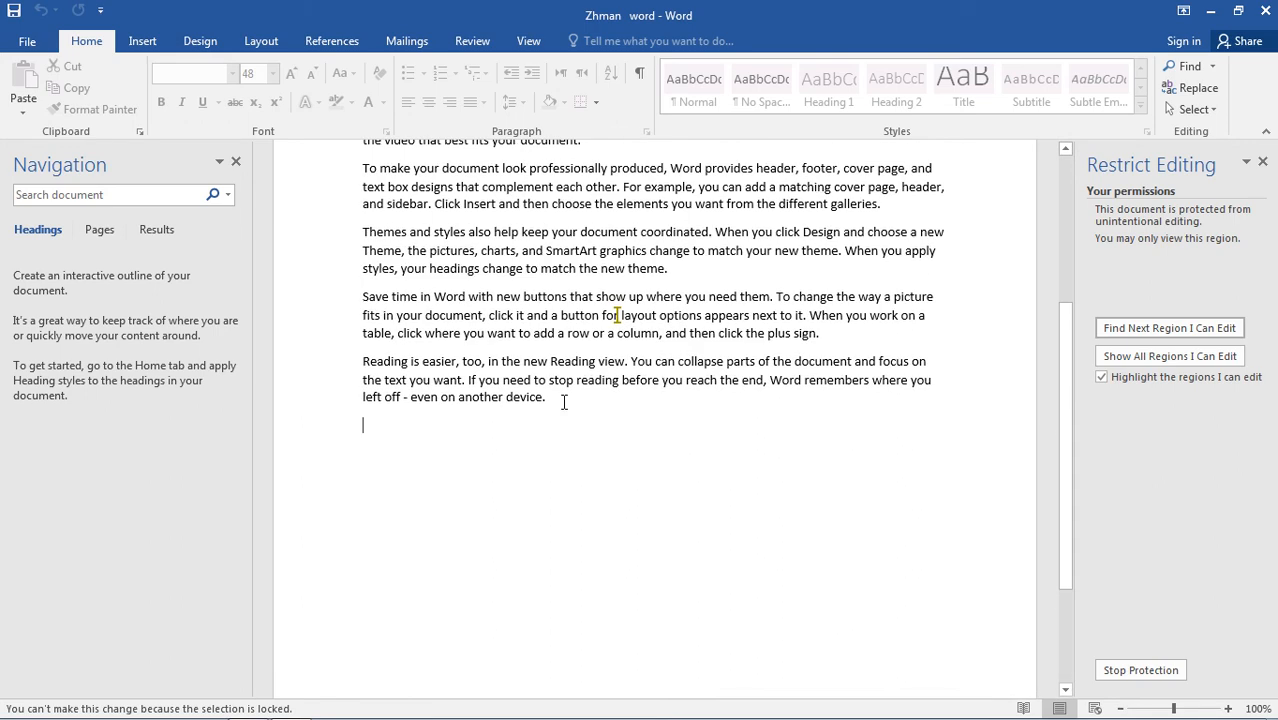
pyautogui.scroll(3, 560, 402)
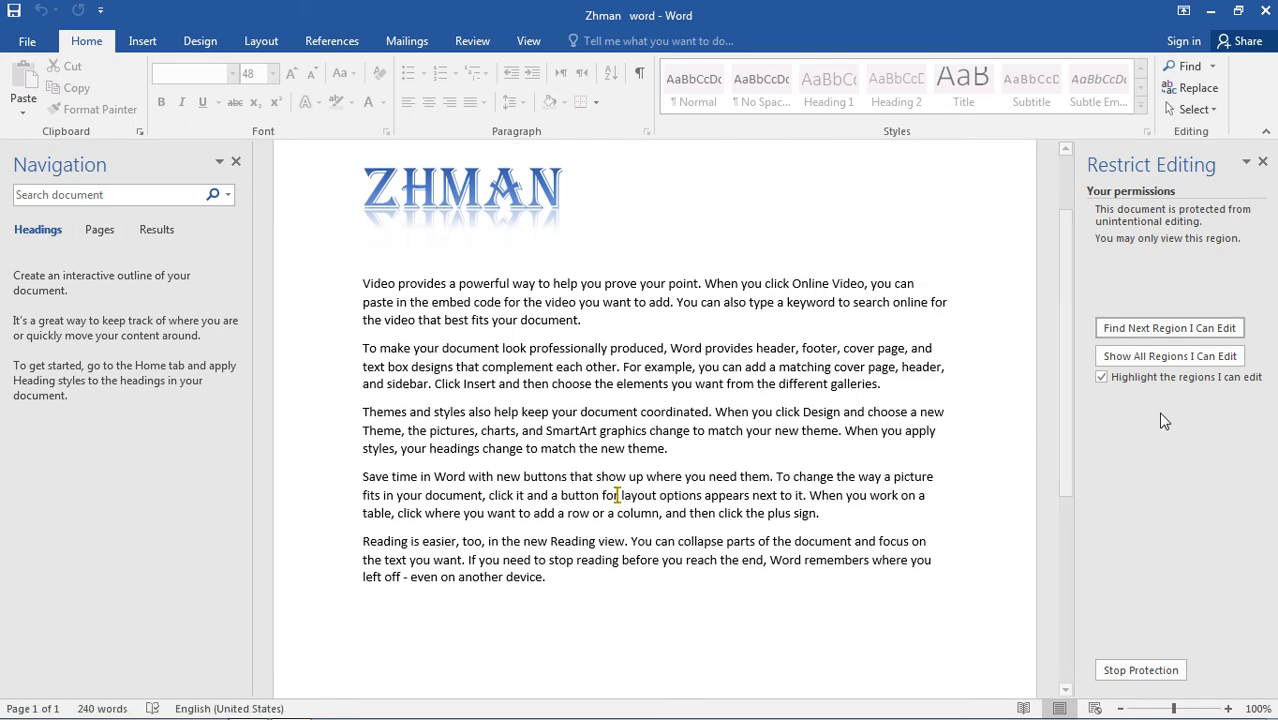
# Stop the document's editing protection by entering the protection password.
pyautogui.click(1141, 670)
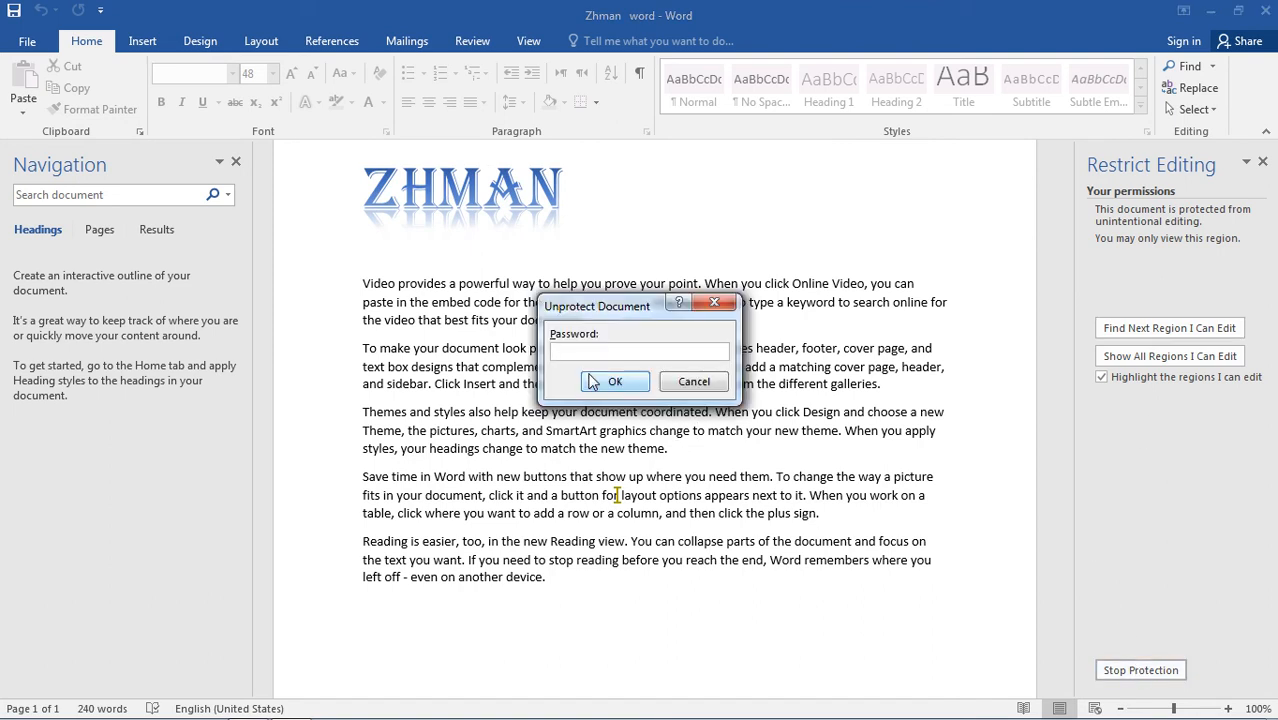
pyautogui.write('••••')
pyautogui.click(615, 381)
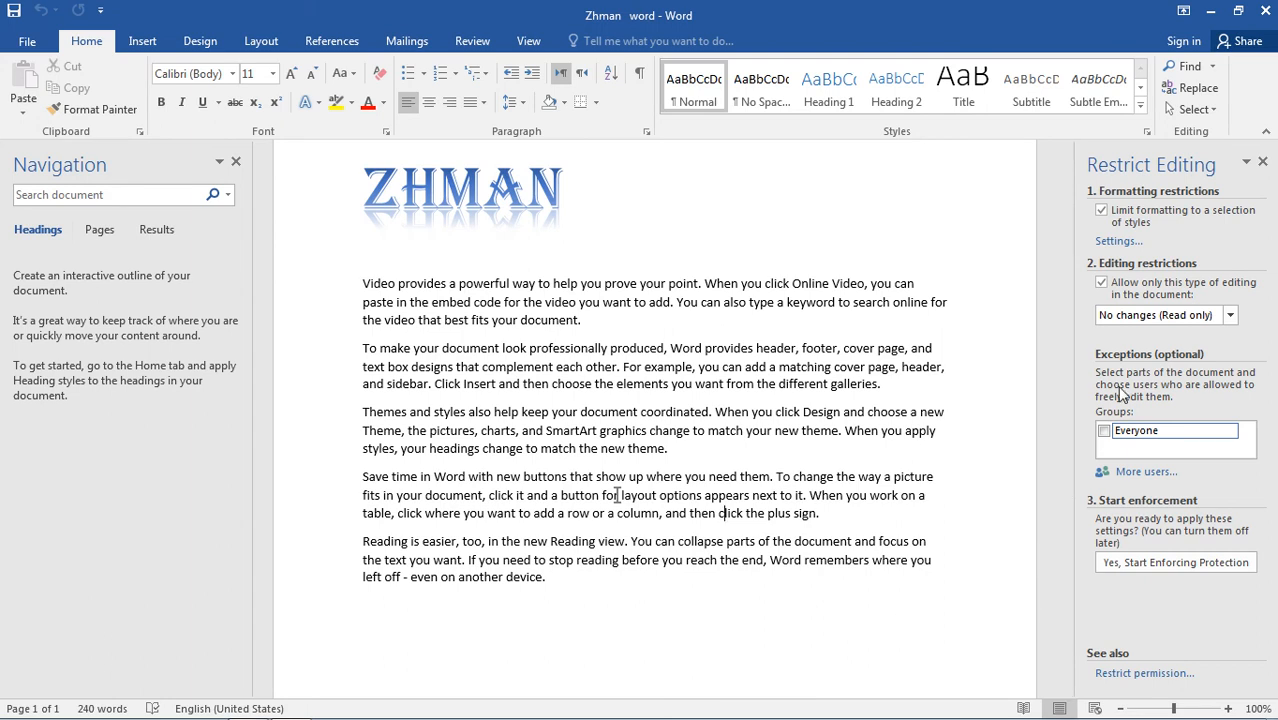
# Turn off both the editing and formatting restrictions, and agree to remove the ignored exceptions.
pyautogui.click(1101, 282)
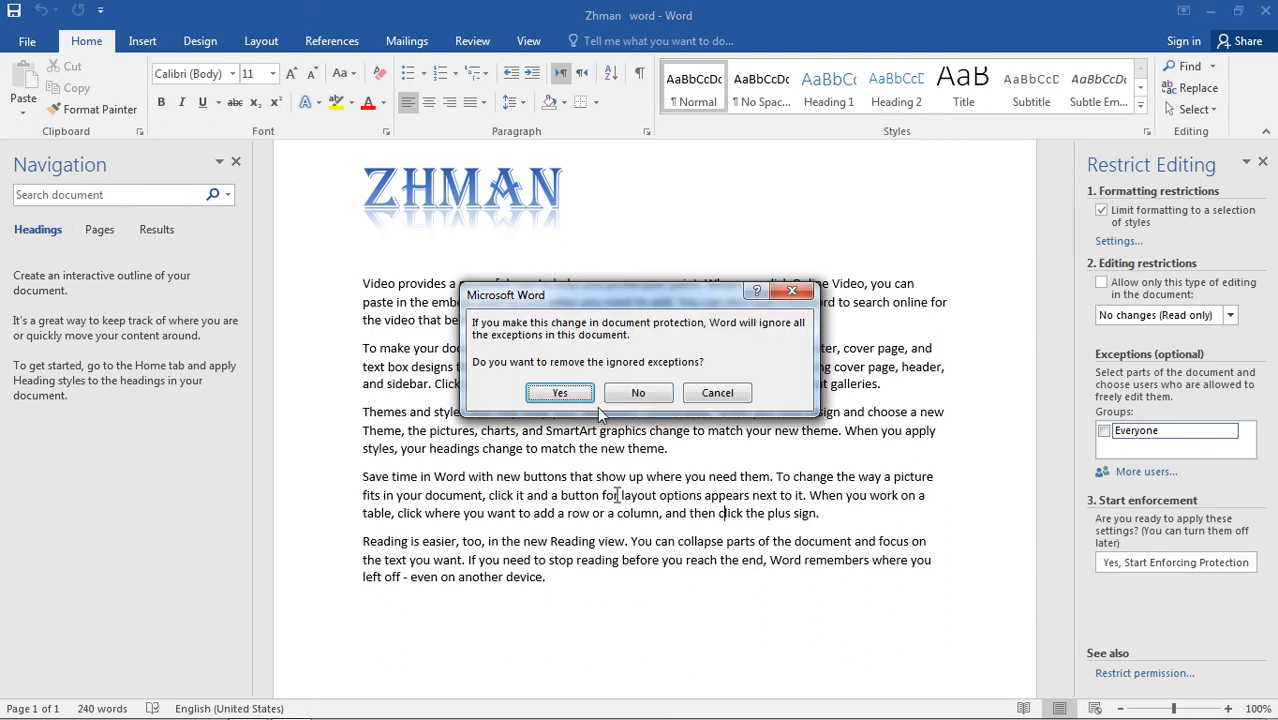
pyautogui.click(560, 393)
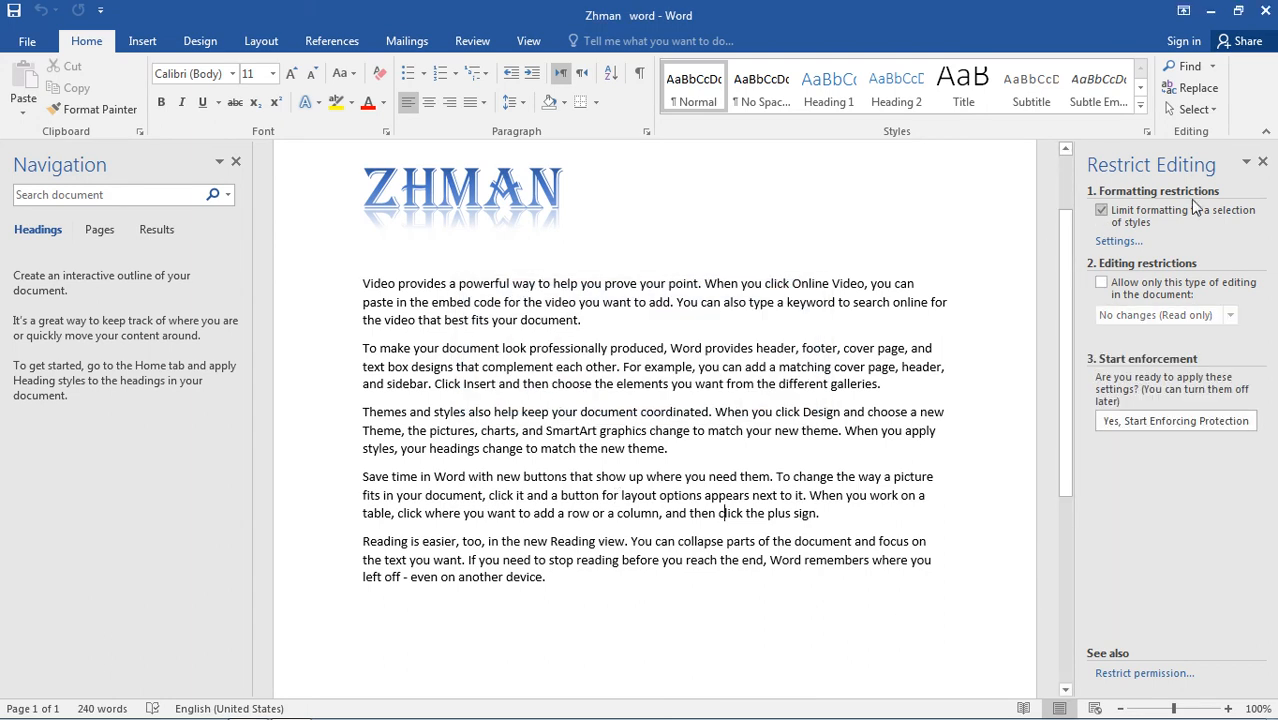
pyautogui.click(1101, 212)
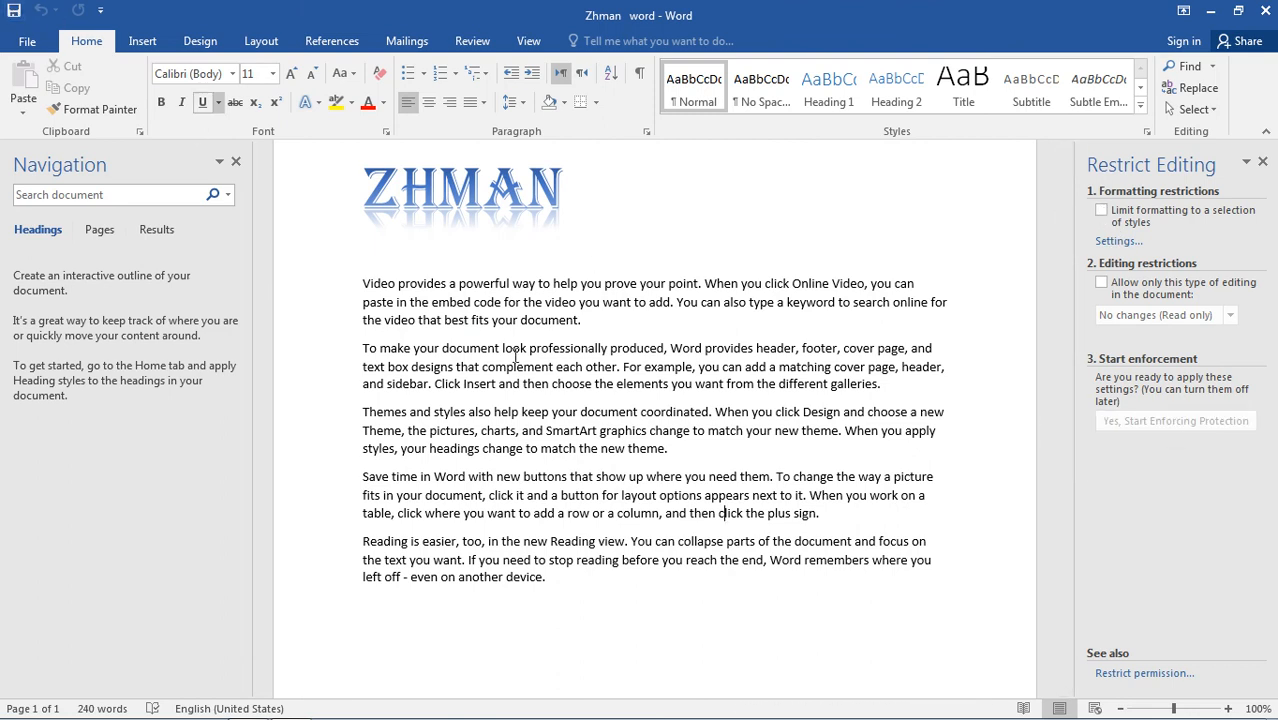
# Generate sample paragraphs at the end of the document with =rand().
pyautogui.click(567, 597)
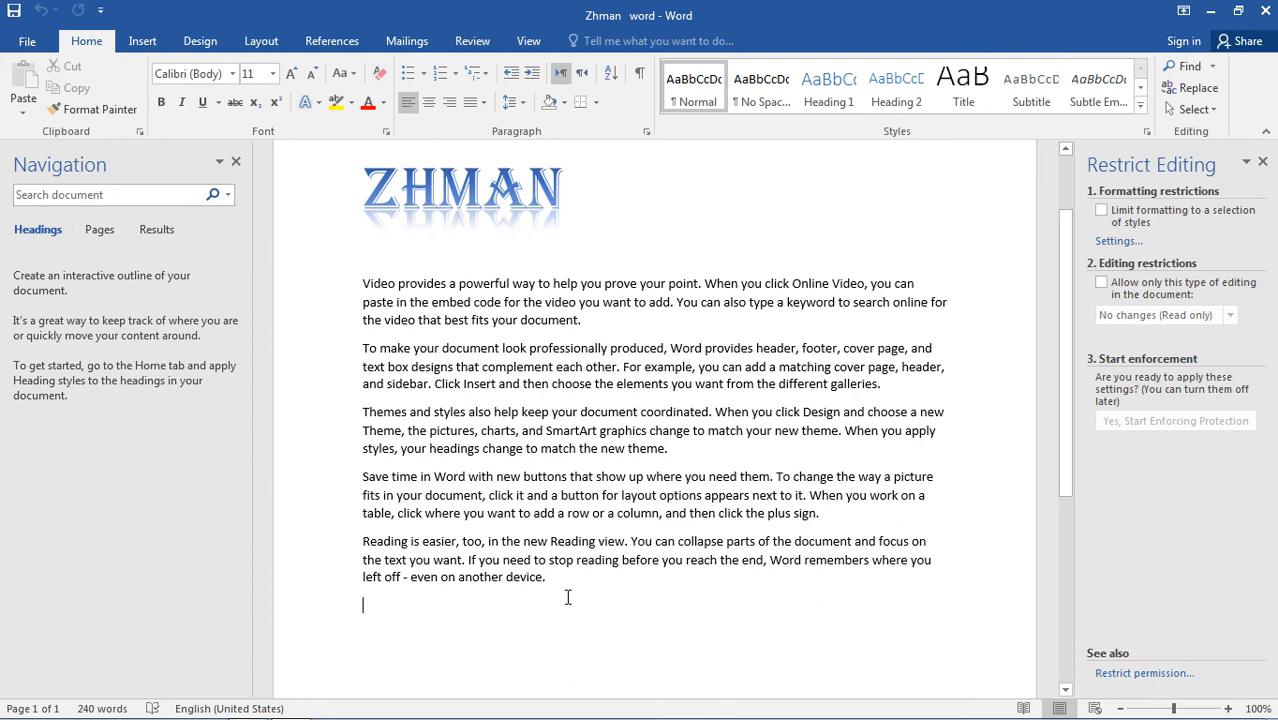
pyautogui.write('=rand(')
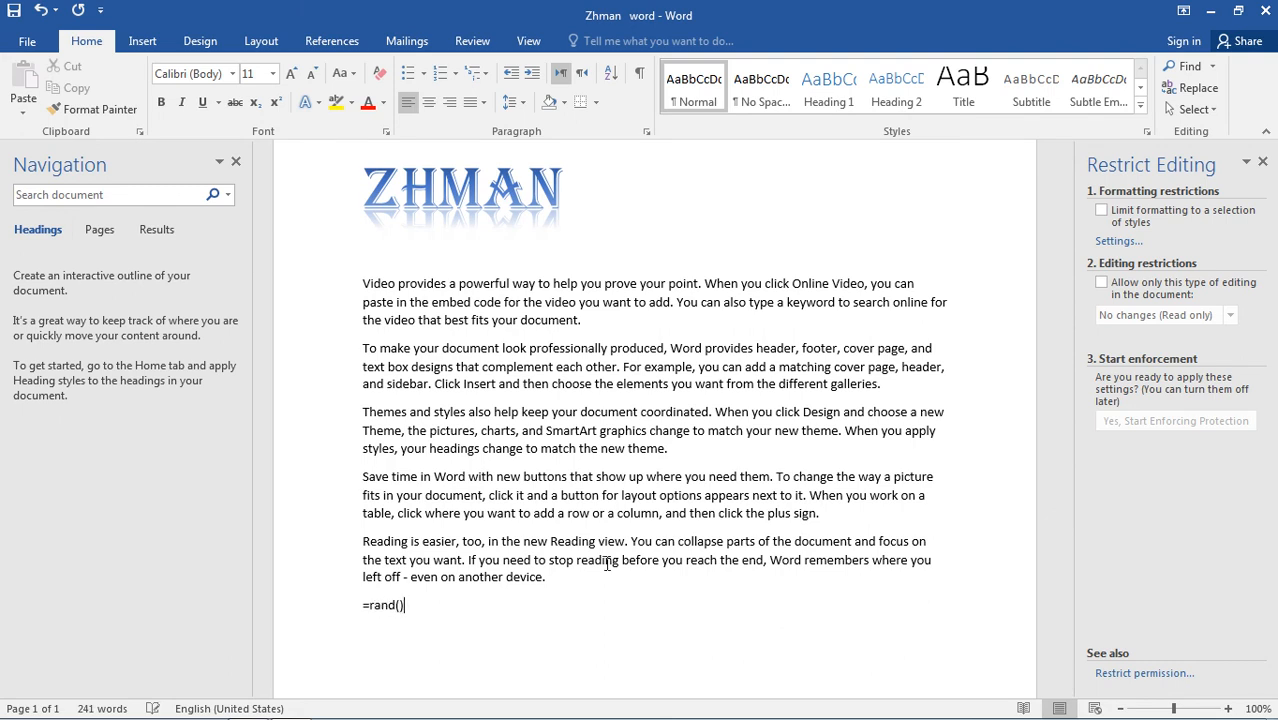
pyautogui.press('Return')
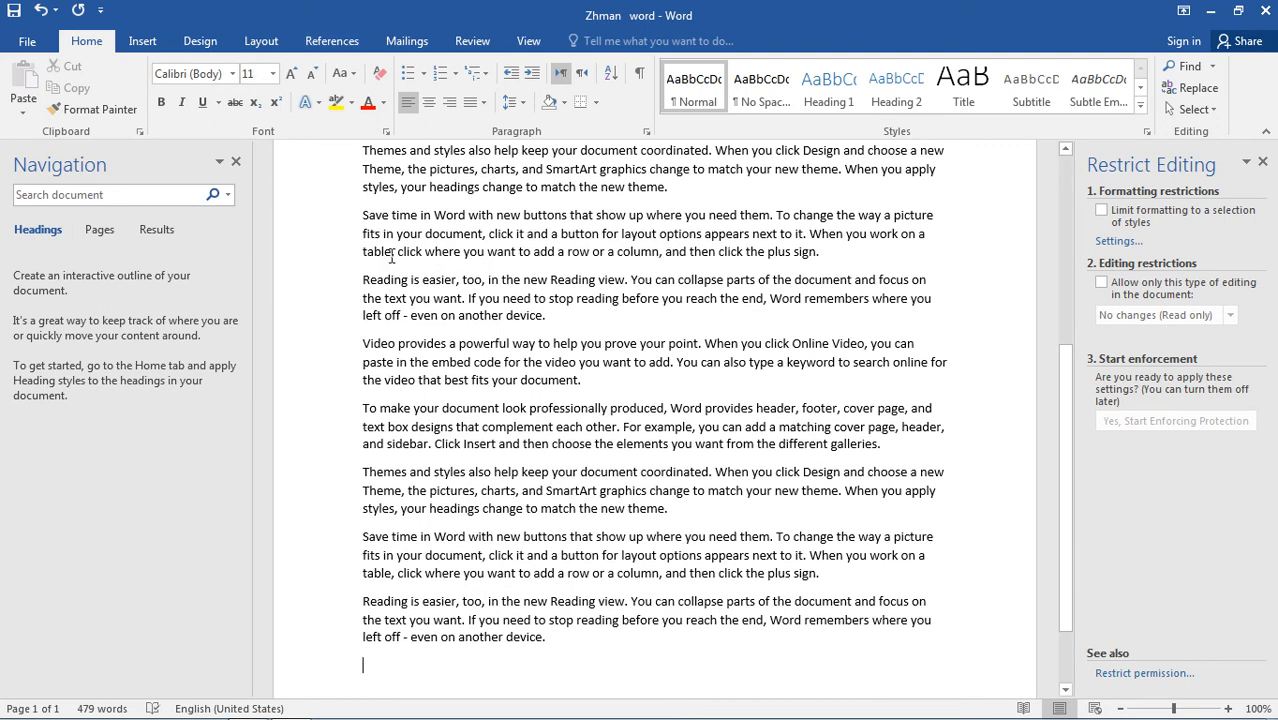
# Insert blank lines after the second "Video provides a powerful way" paragraph to push the remaining text onto a second page.
pyautogui.scroll(5, 447, 328)
pyautogui.scroll(-6, 442, 370)
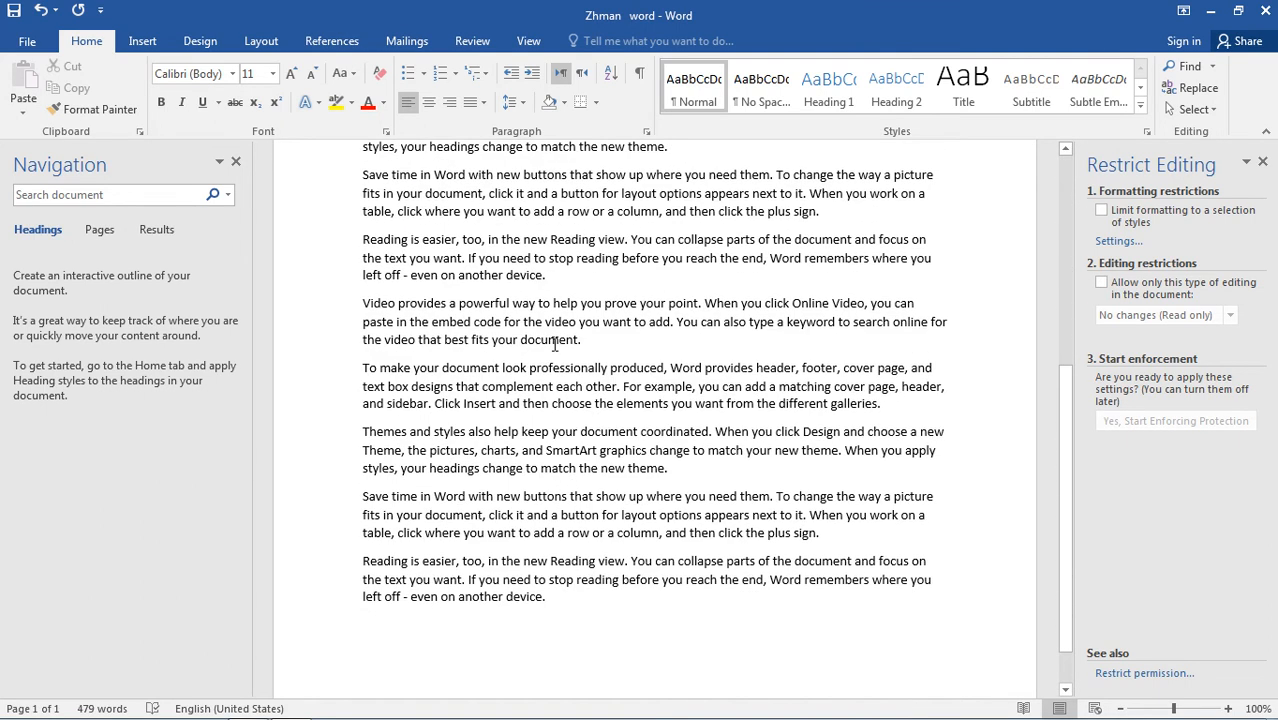
pyautogui.press('Return')
pyautogui.press('Return')
pyautogui.press('Return')
pyautogui.press('Return')
pyautogui.press('Return')
pyautogui.press('Return')
pyautogui.press('Return')
pyautogui.press('Return')
pyautogui.press('Return')
pyautogui.press('Return')
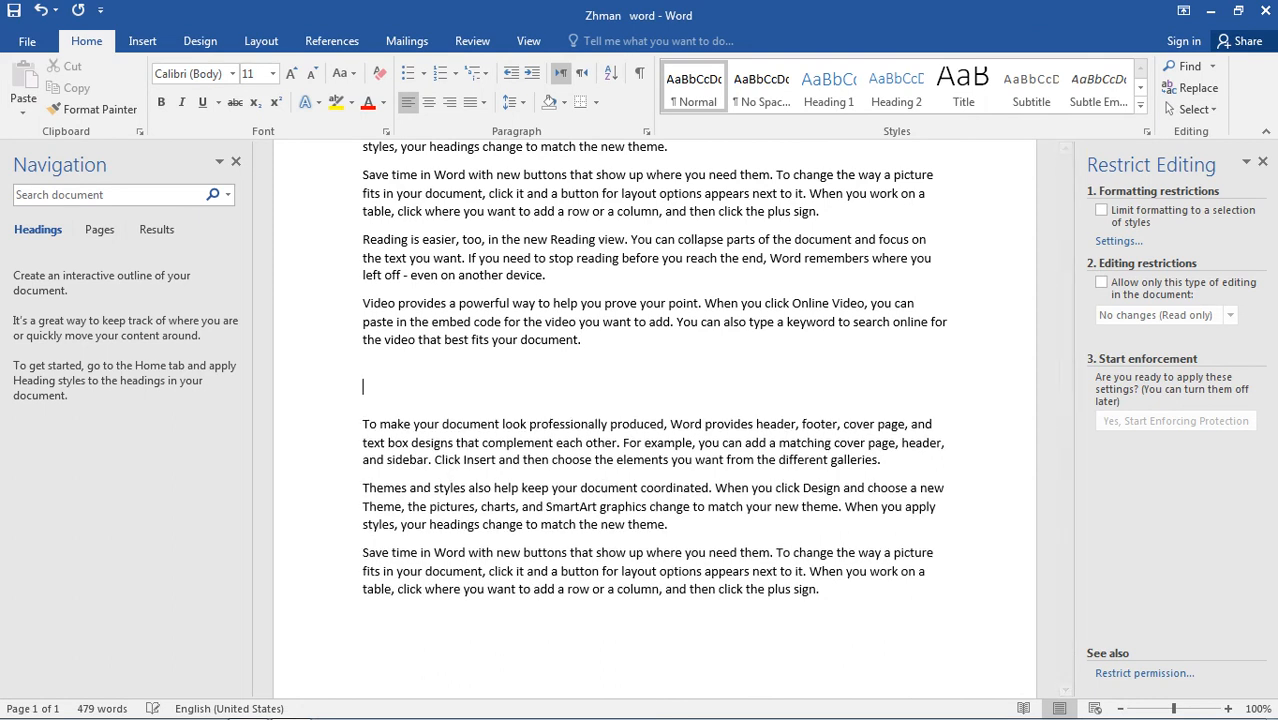
pyautogui.scroll(6, 650, 586)
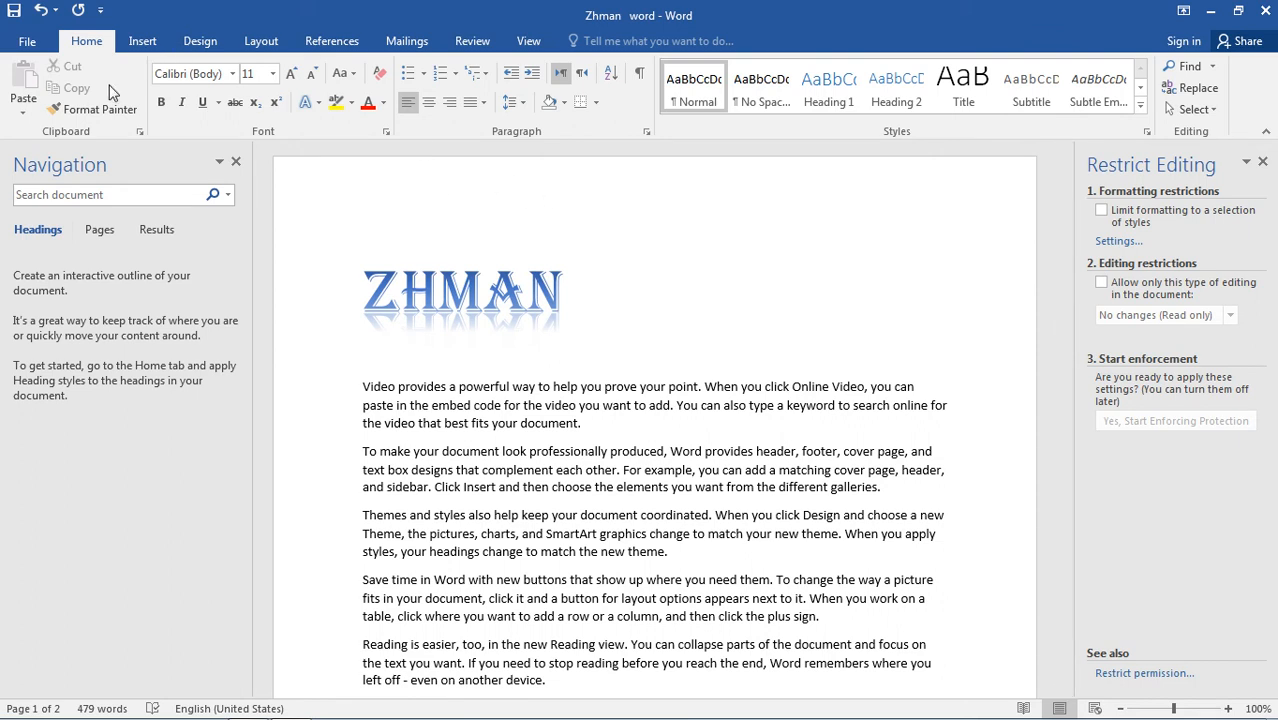
# Open the print settings and examine the preview of the two-page document.
pyautogui.click(28, 44)
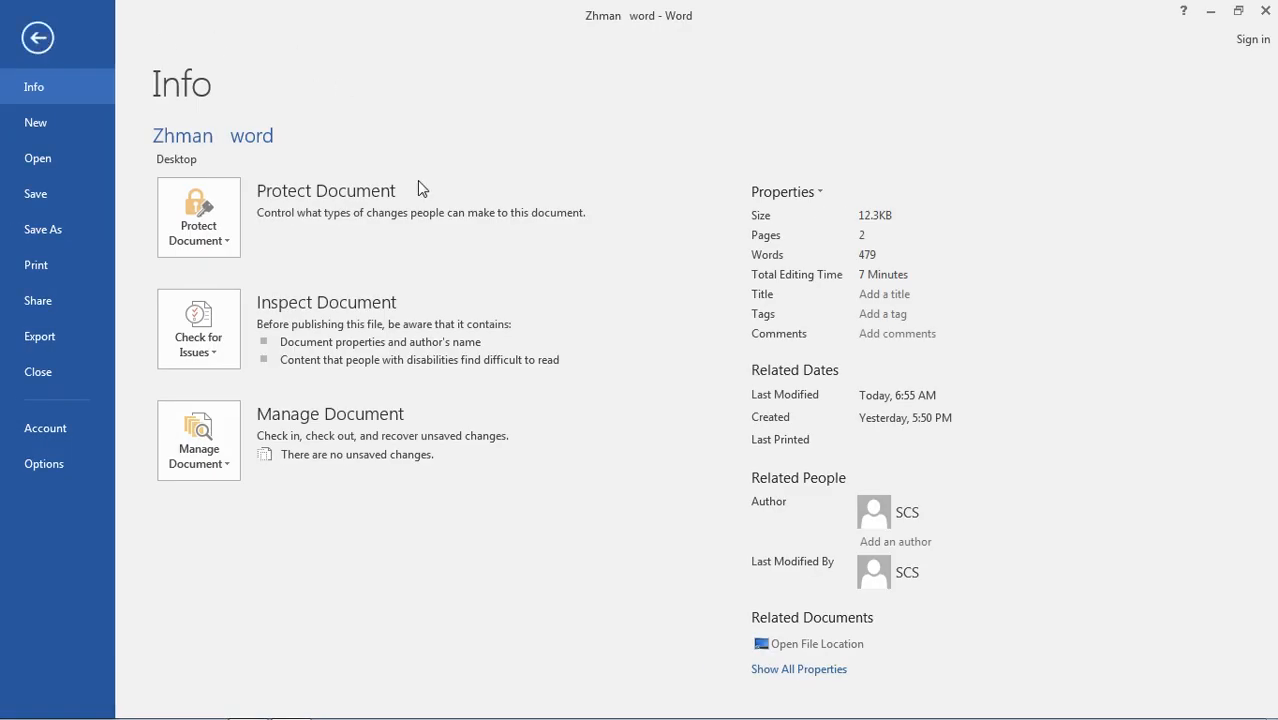
pyautogui.click(44, 268)
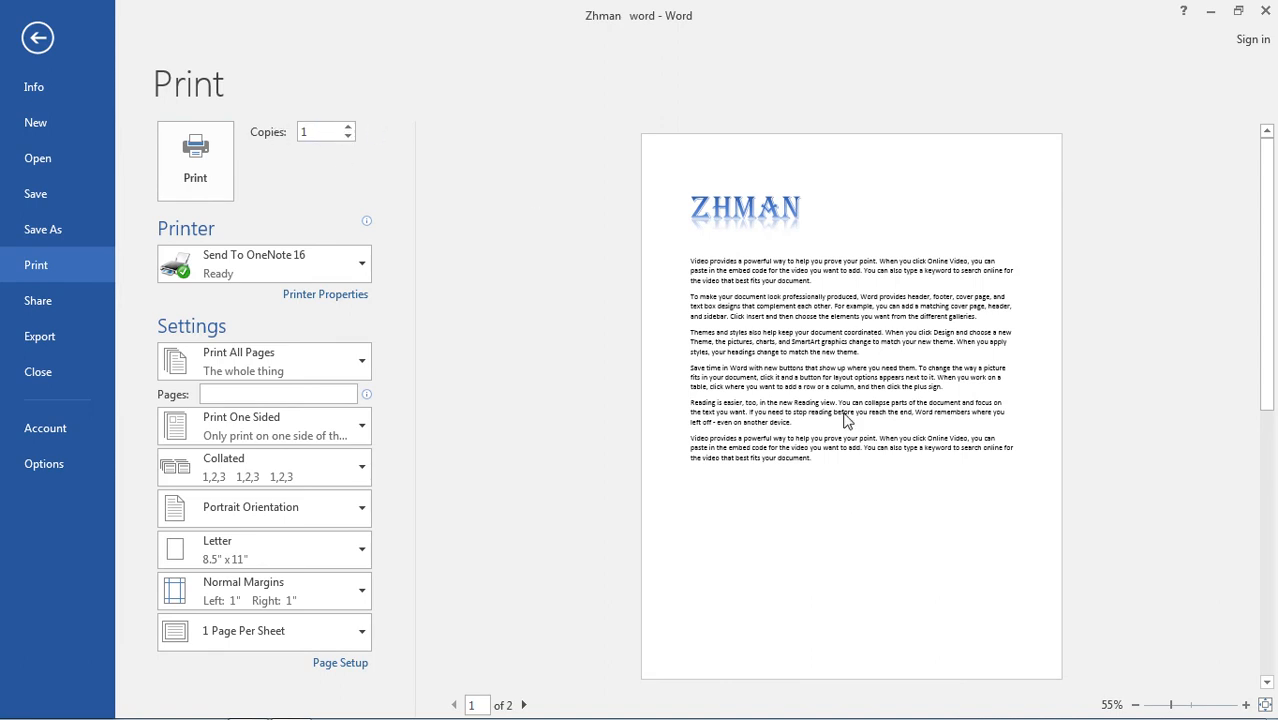
pyautogui.click(836, 512)
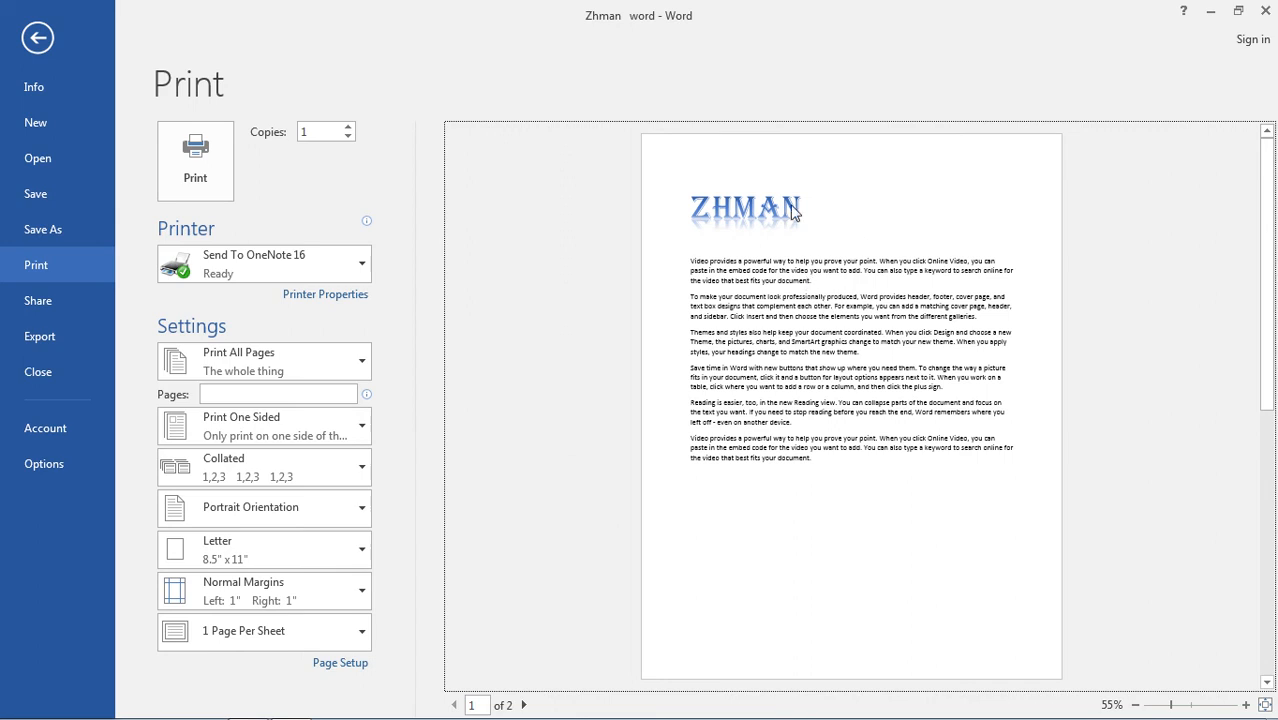
# Set the number of copies to print to 10.
pyautogui.click(336, 133)
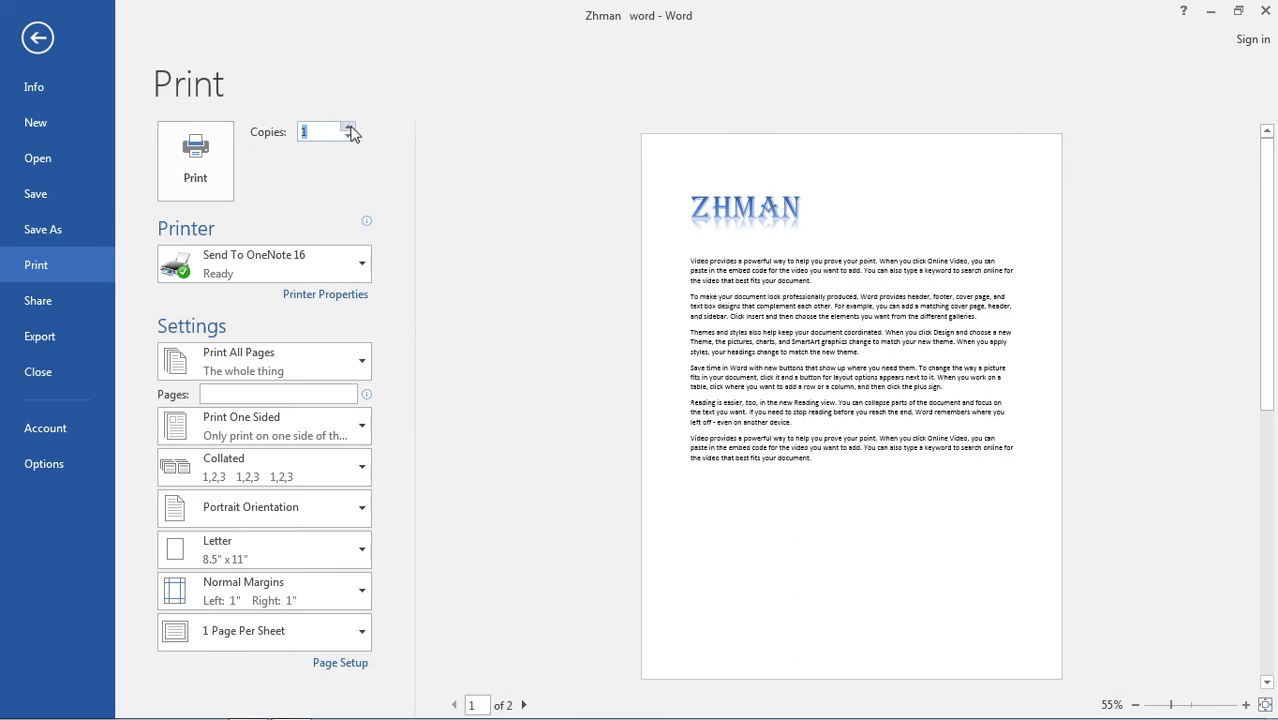
pyautogui.write('10')
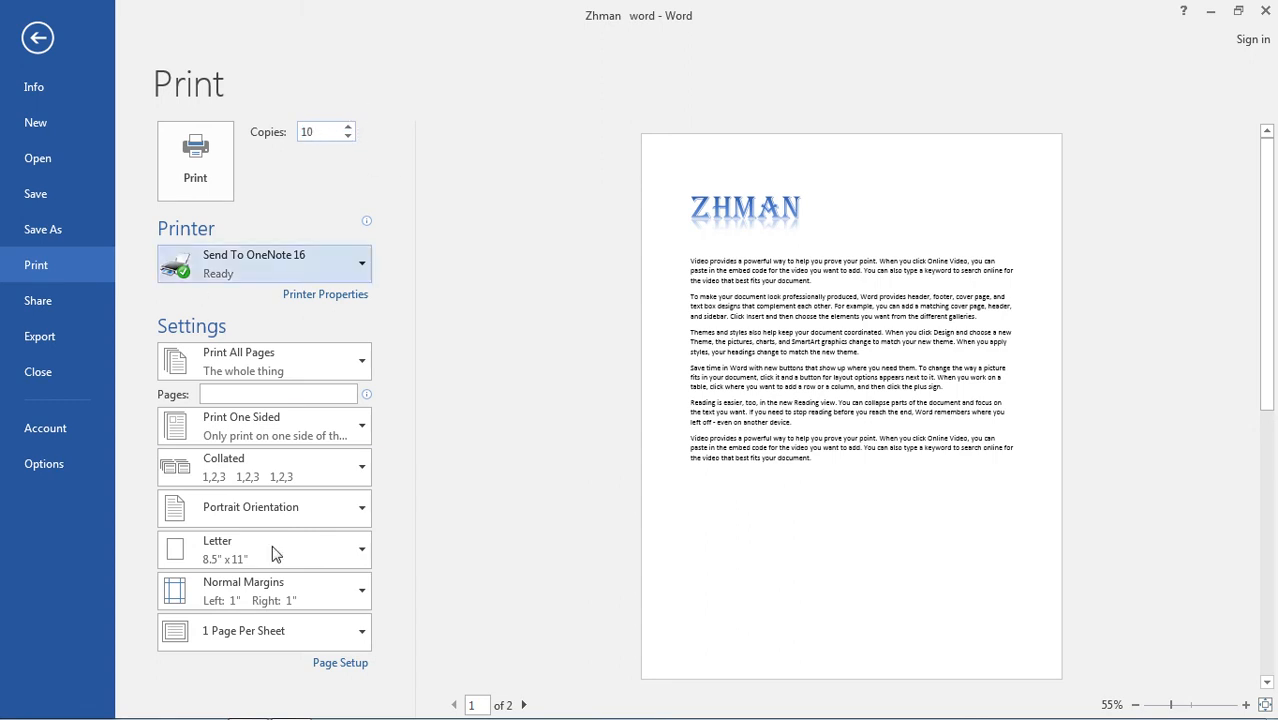
pyautogui.moveTo(938, 668)
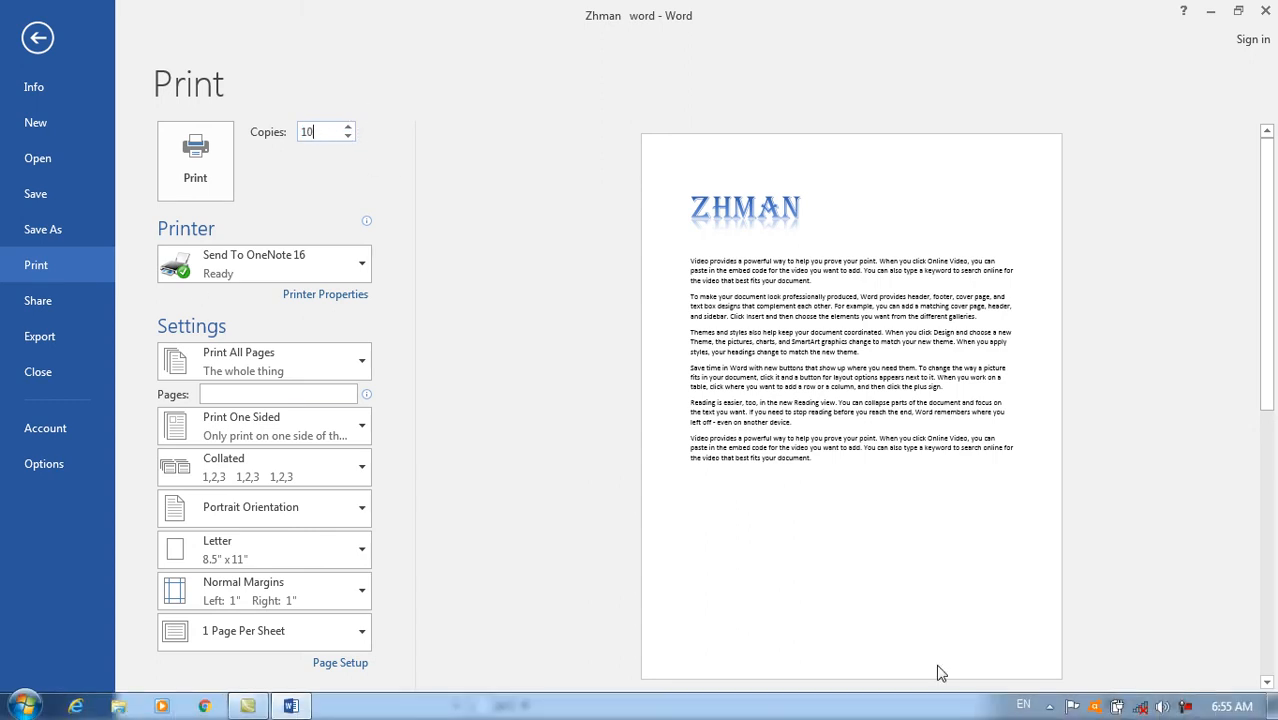
pyautogui.rightClick(1185, 706)
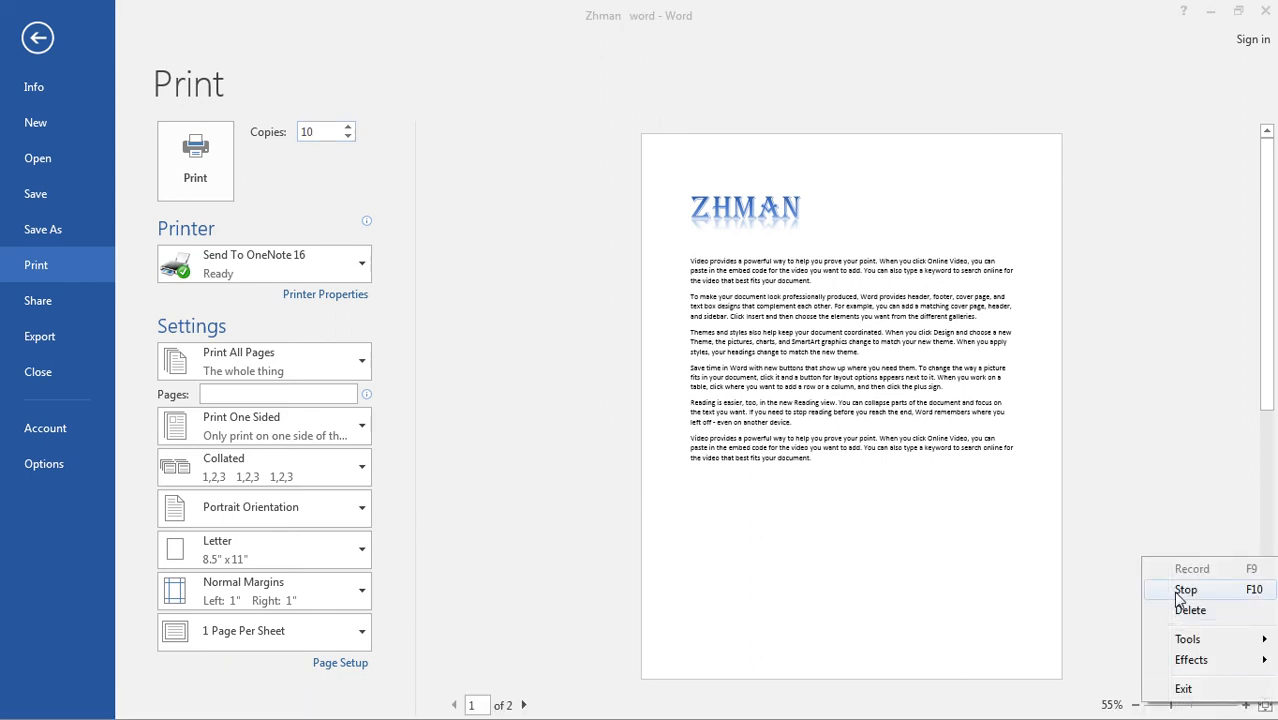
pyautogui.moveTo(1190, 648)
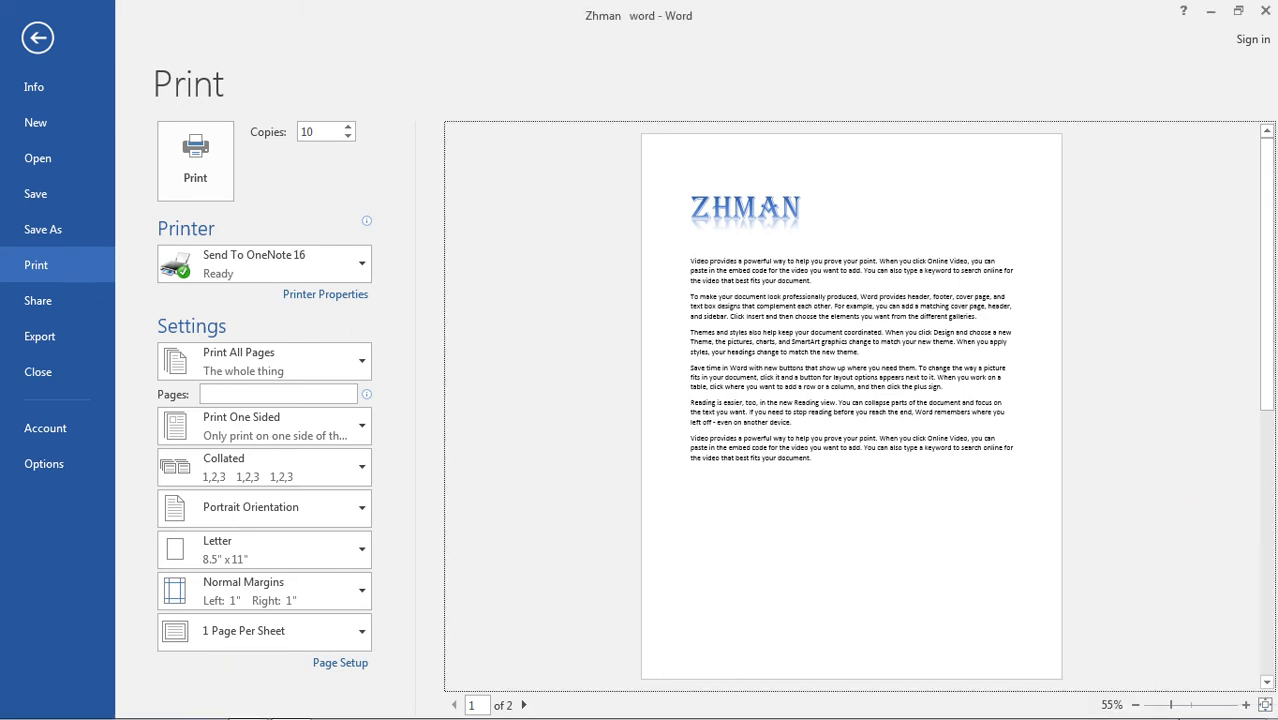
# Try 100 as the number of copies, and set it back to 1.
pyautogui.moveTo(1178, 712)
pyautogui.doubleClick(316, 132)
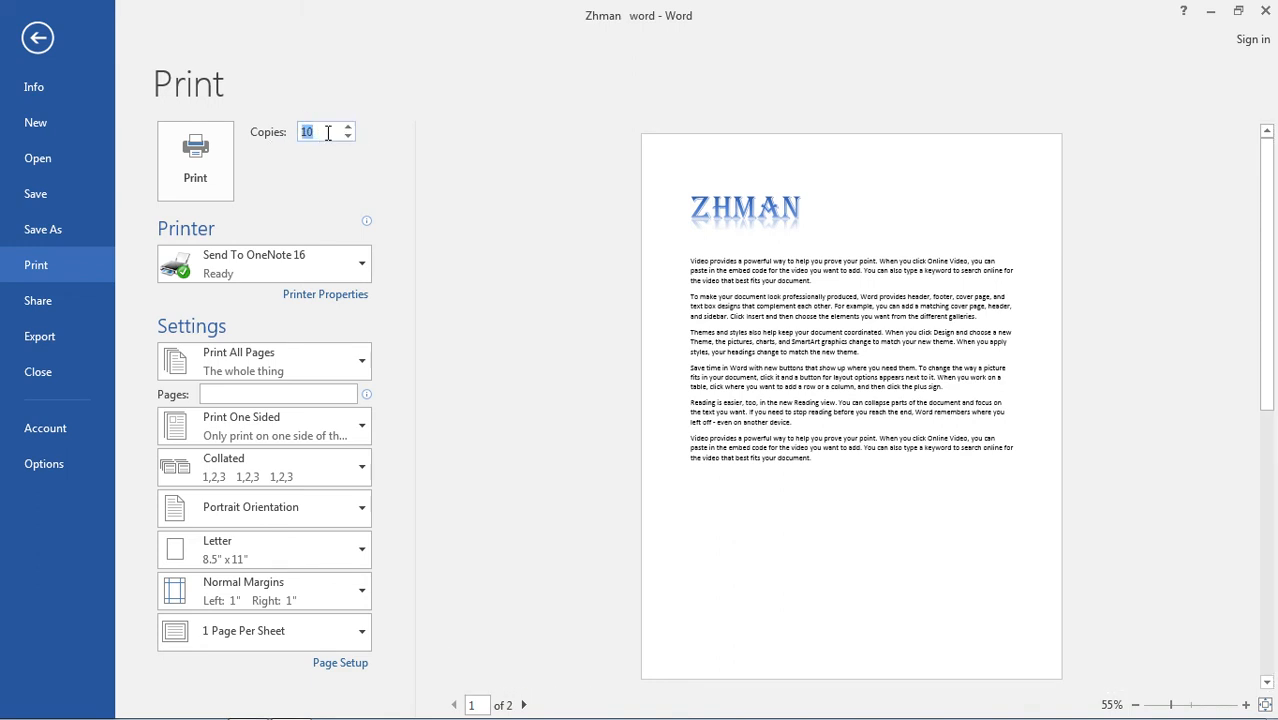
pyautogui.write('100')
pyautogui.moveTo(318, 134); pyautogui.dragTo(286, 133)
pyautogui.write('1')
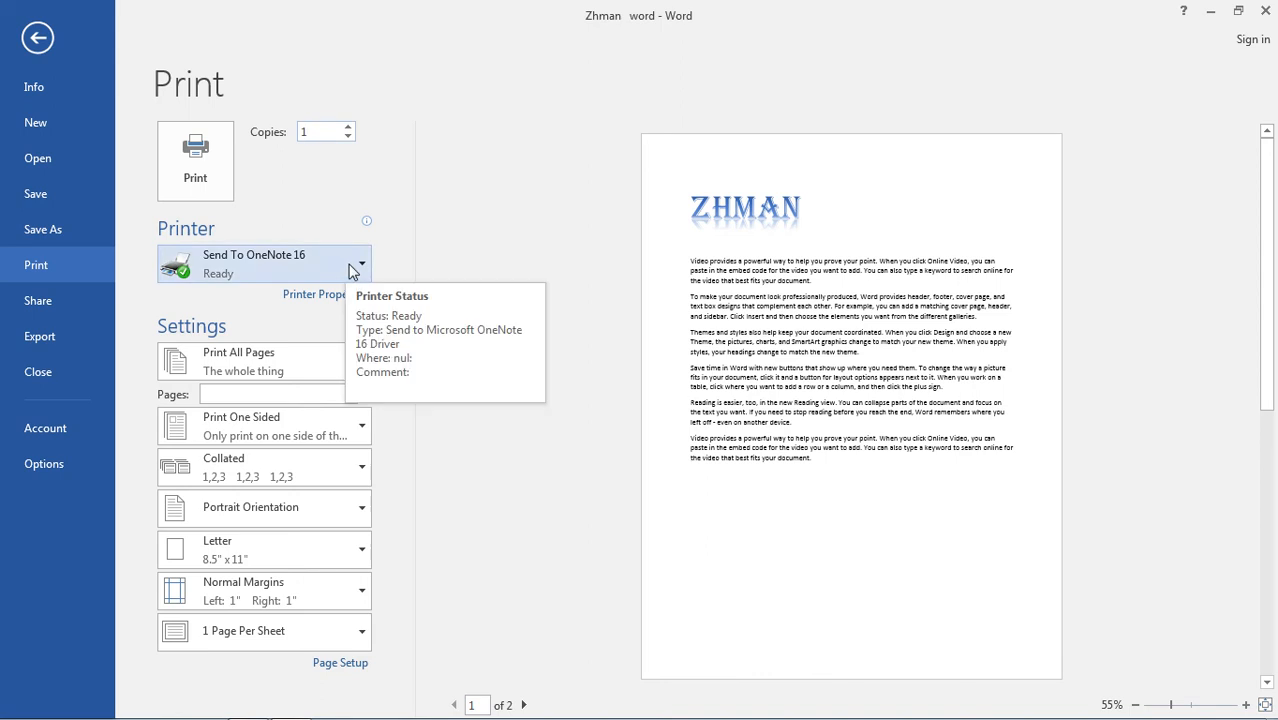
# Examine the list of available printers without changing the selected one.
pyautogui.click(355, 265)
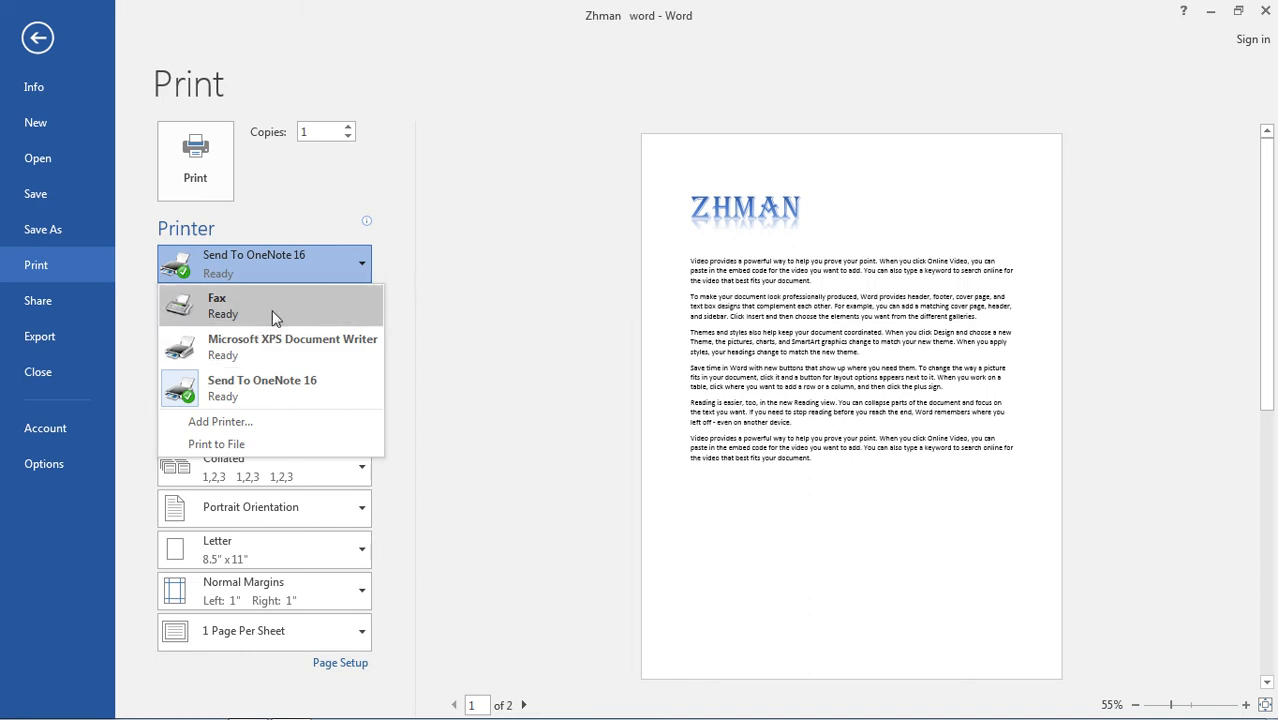
pyautogui.click(389, 262)
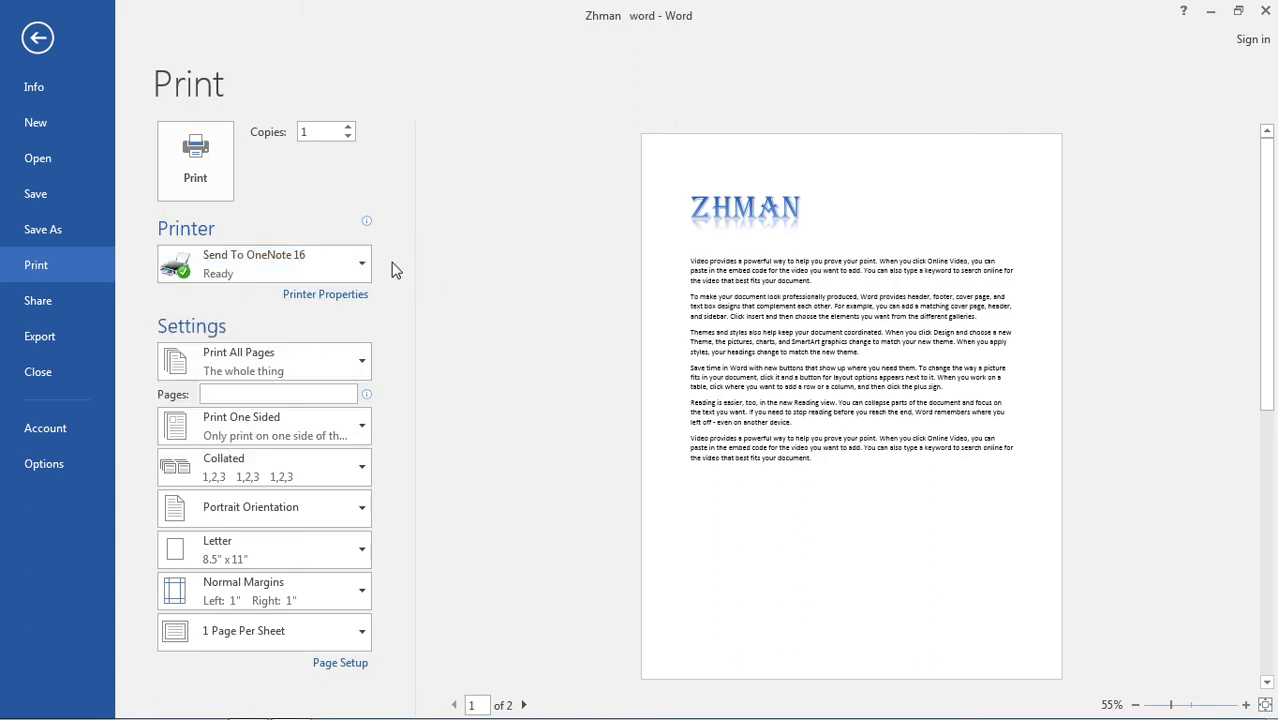
pyautogui.click(357, 265)
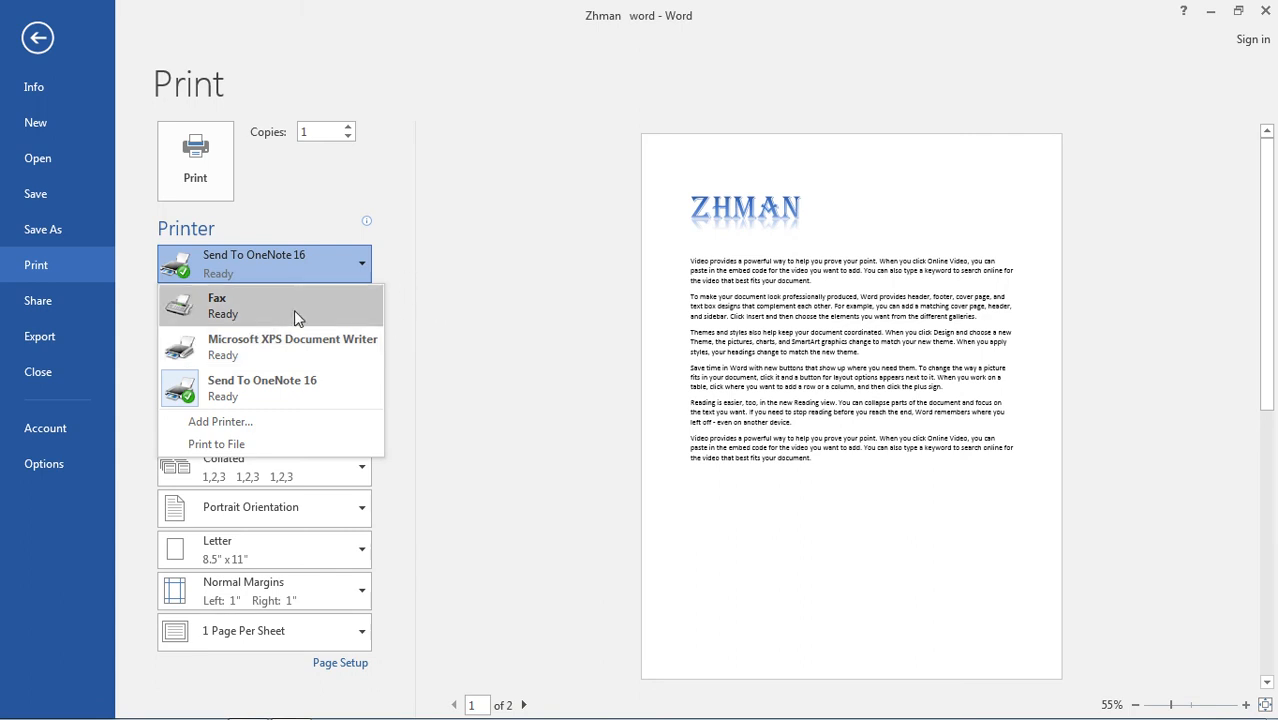
pyautogui.click(417, 287)
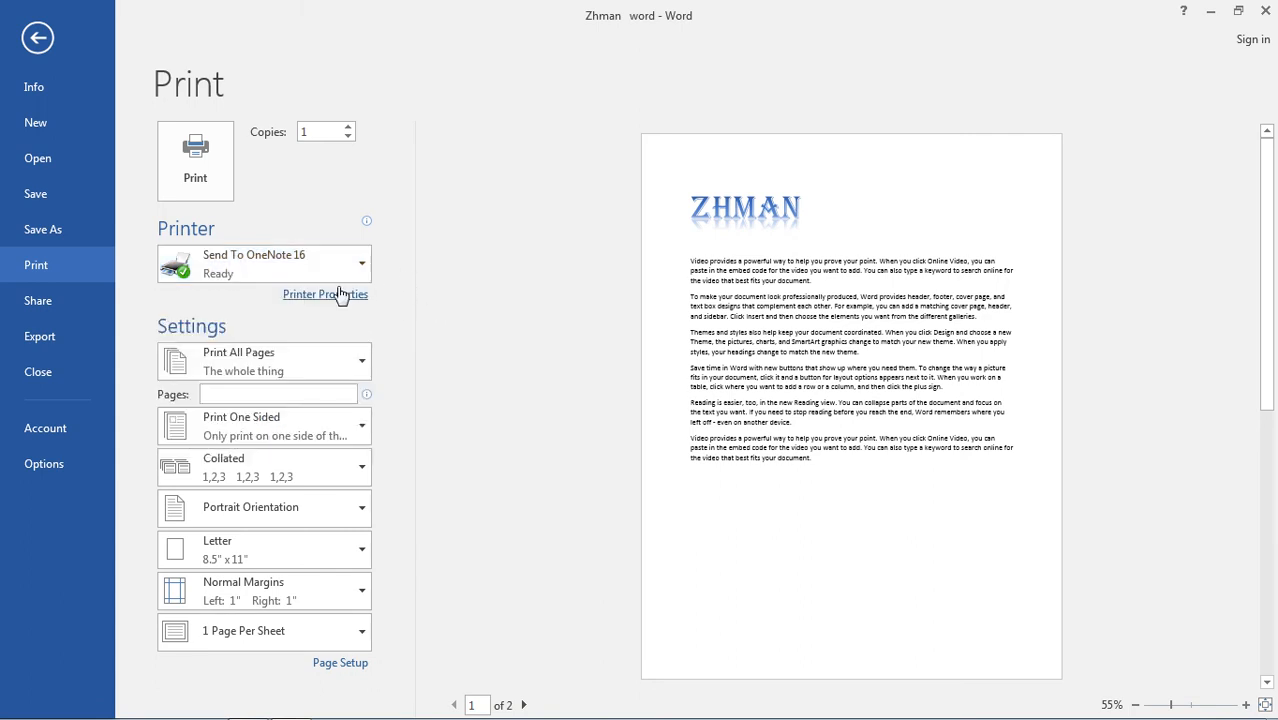
# Try a custom print range of pages 3,6, and switch back to printing all pages.
pyautogui.click(364, 362)
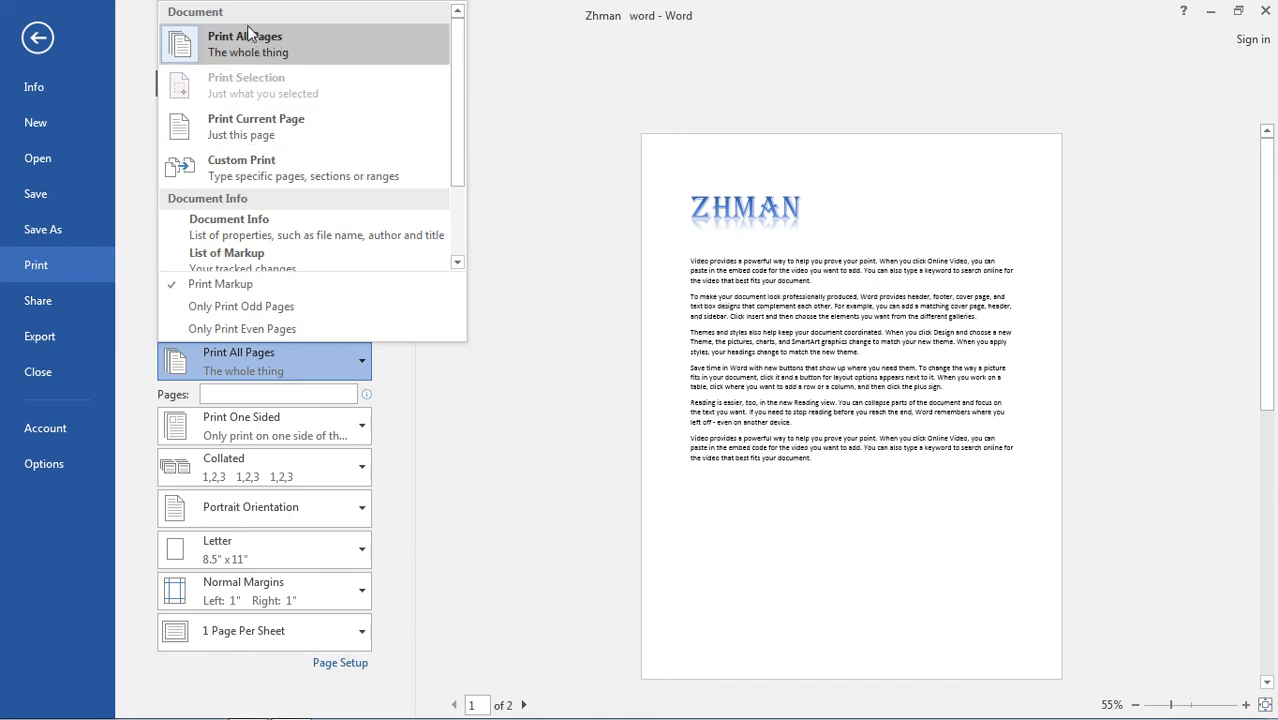
pyautogui.click(277, 178)
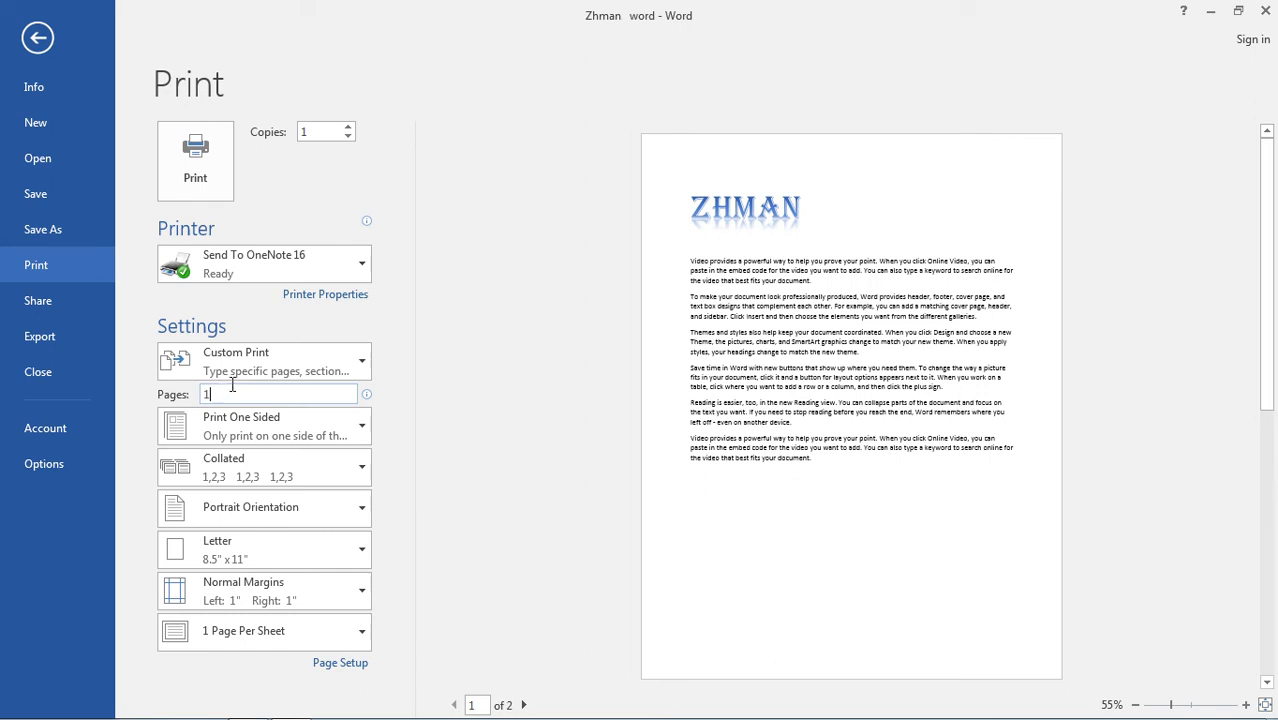
pyautogui.write('<')
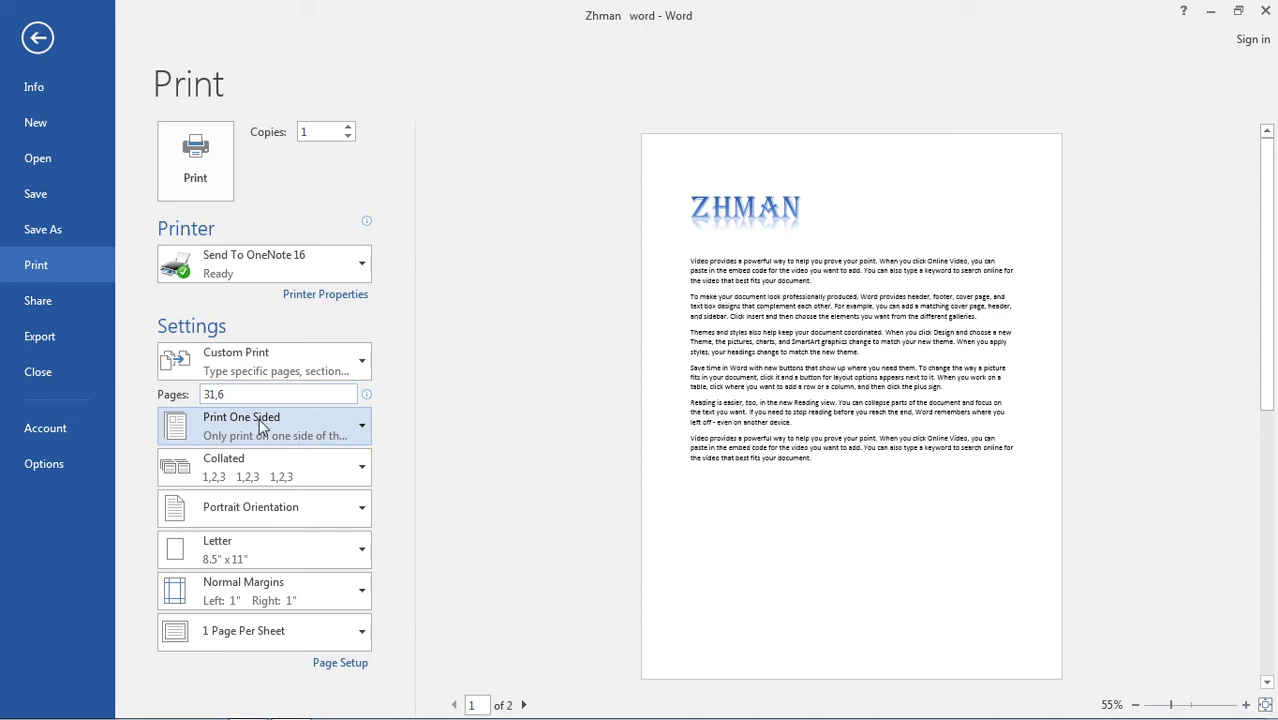
pyautogui.press('Delete')
pyautogui.click(362, 361)
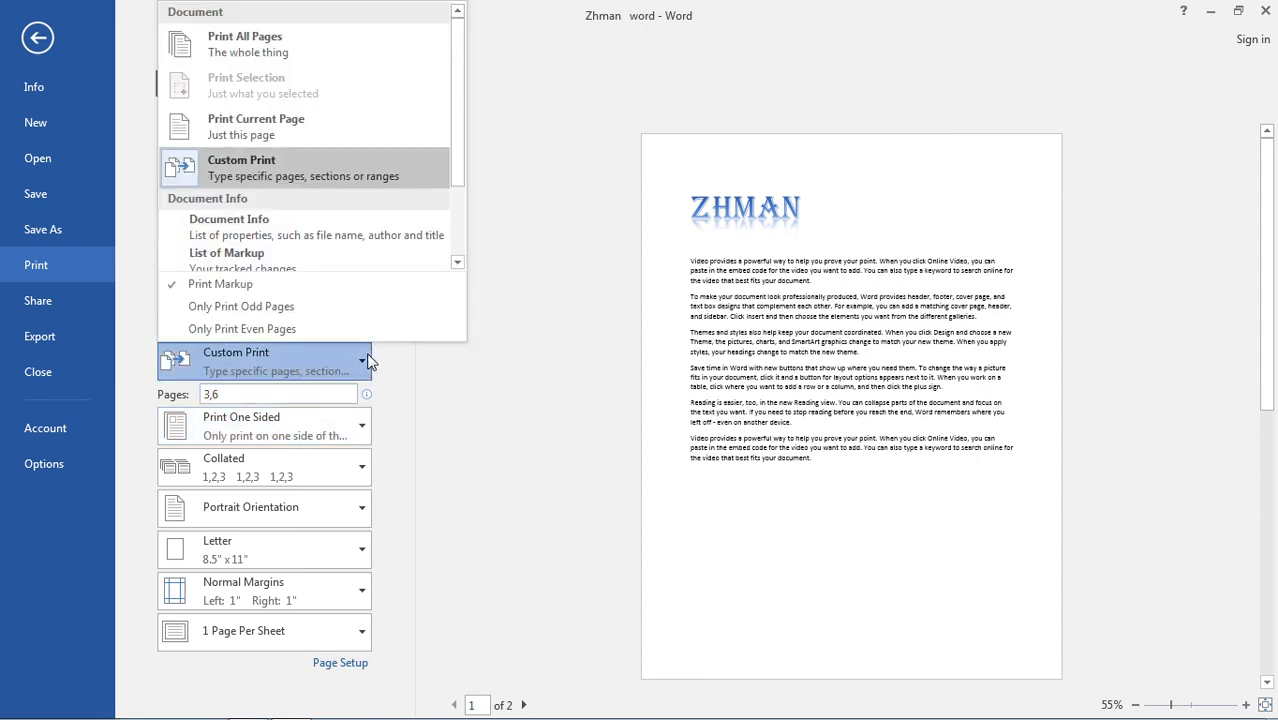
pyautogui.click(236, 44)
pyautogui.click(288, 395)
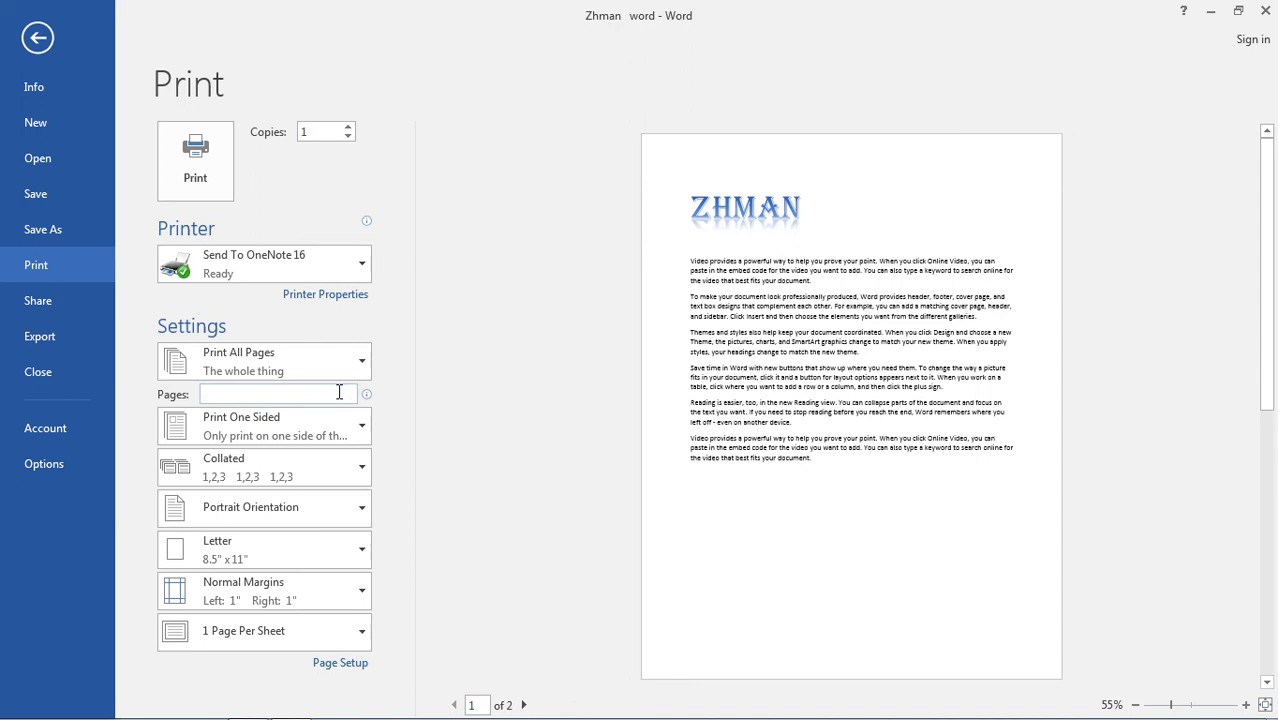
# Examine the choices for one-sided or two-sided printing, collation and page orientation, keeping the current settings.
pyautogui.click(364, 425)
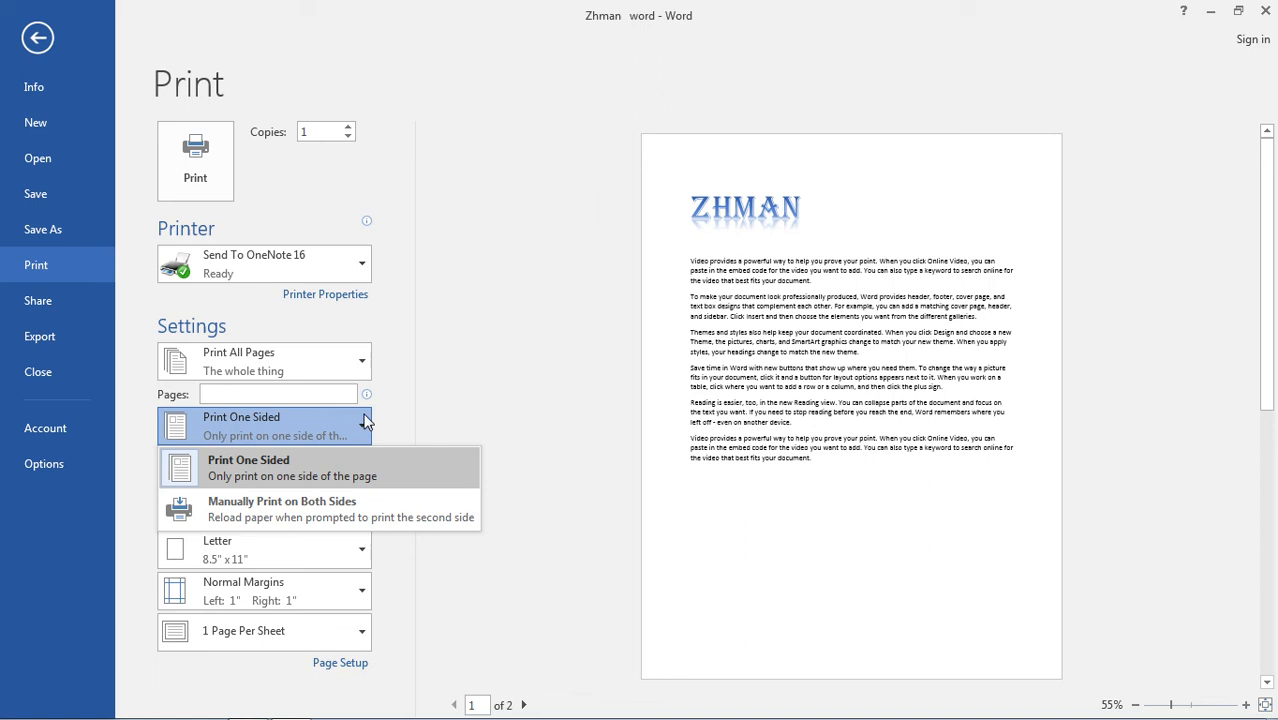
pyautogui.click(437, 390)
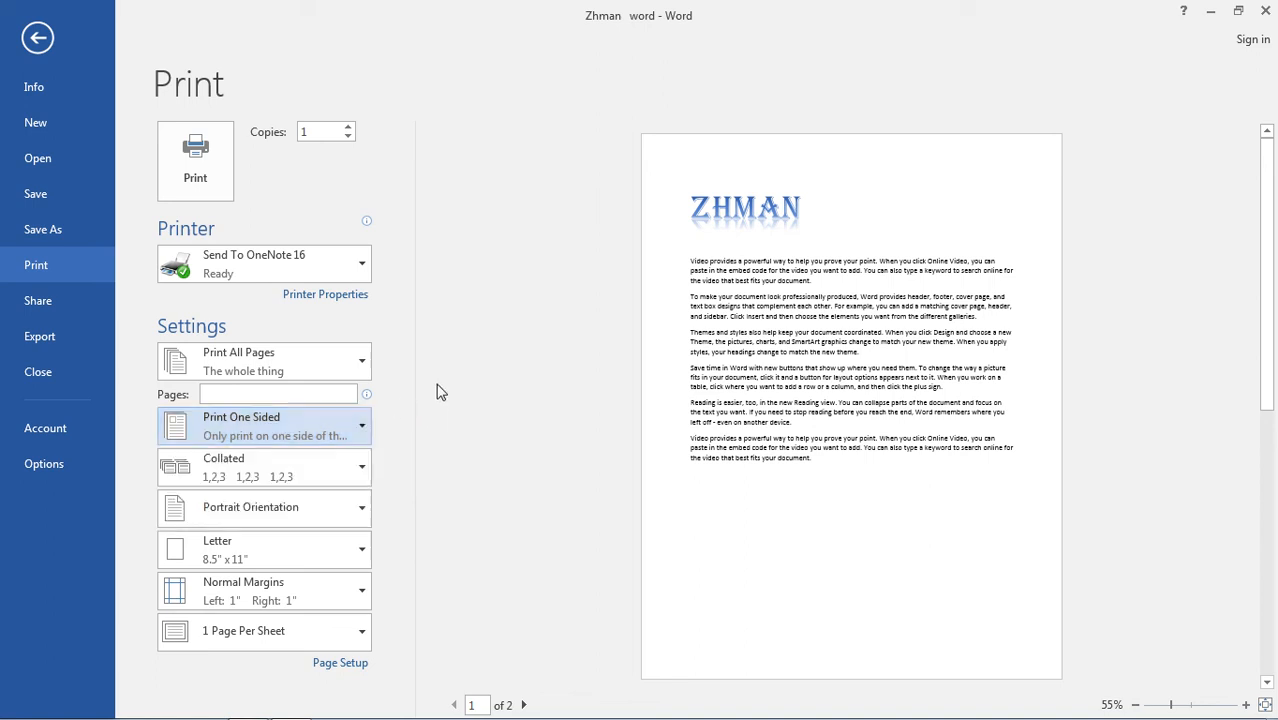
pyautogui.click(361, 476)
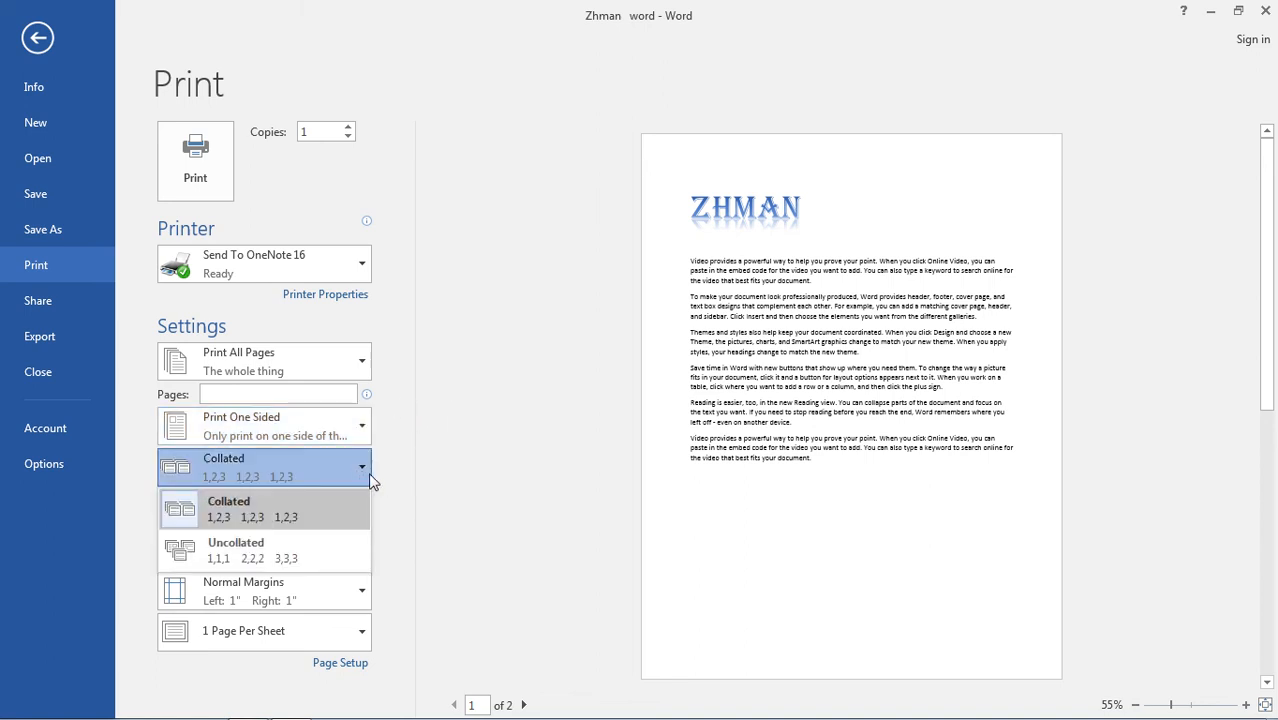
pyautogui.click(370, 482)
pyautogui.click(340, 517)
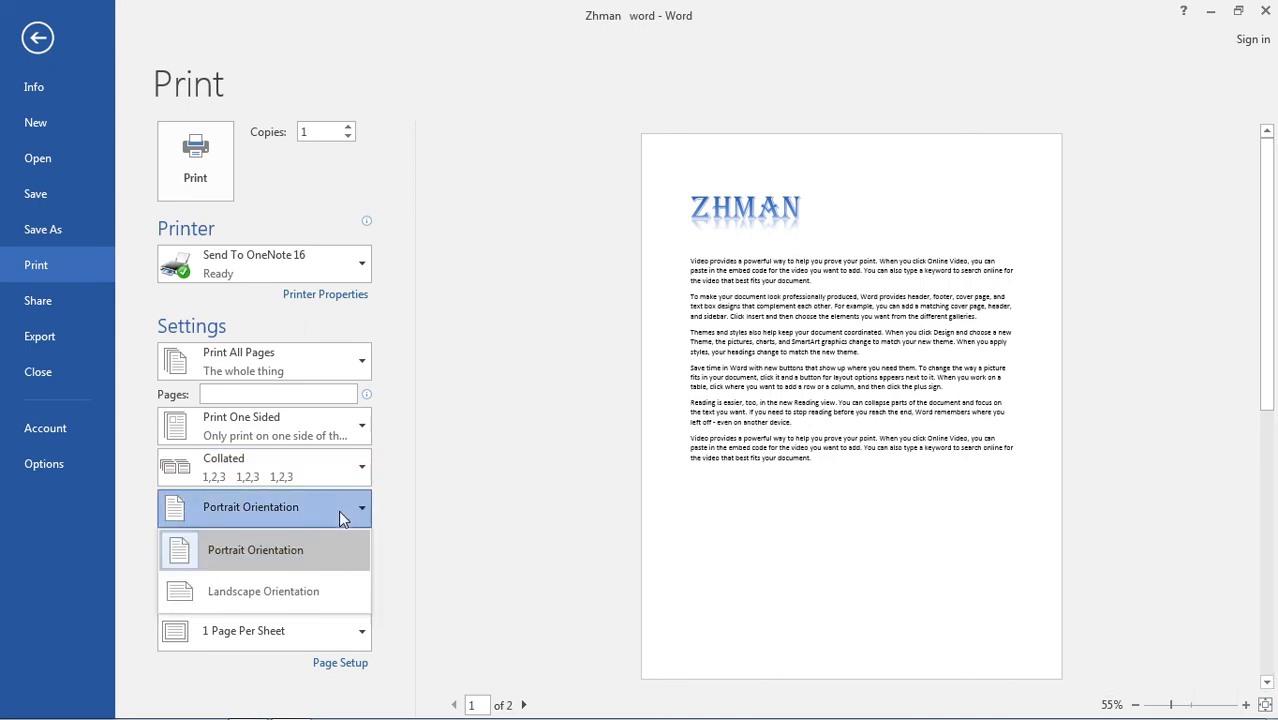
pyautogui.click(429, 570)
# Examine the available paper sizes, margin presets and pages-per-sheet choices, keeping the current print settings.
pyautogui.click(323, 566)
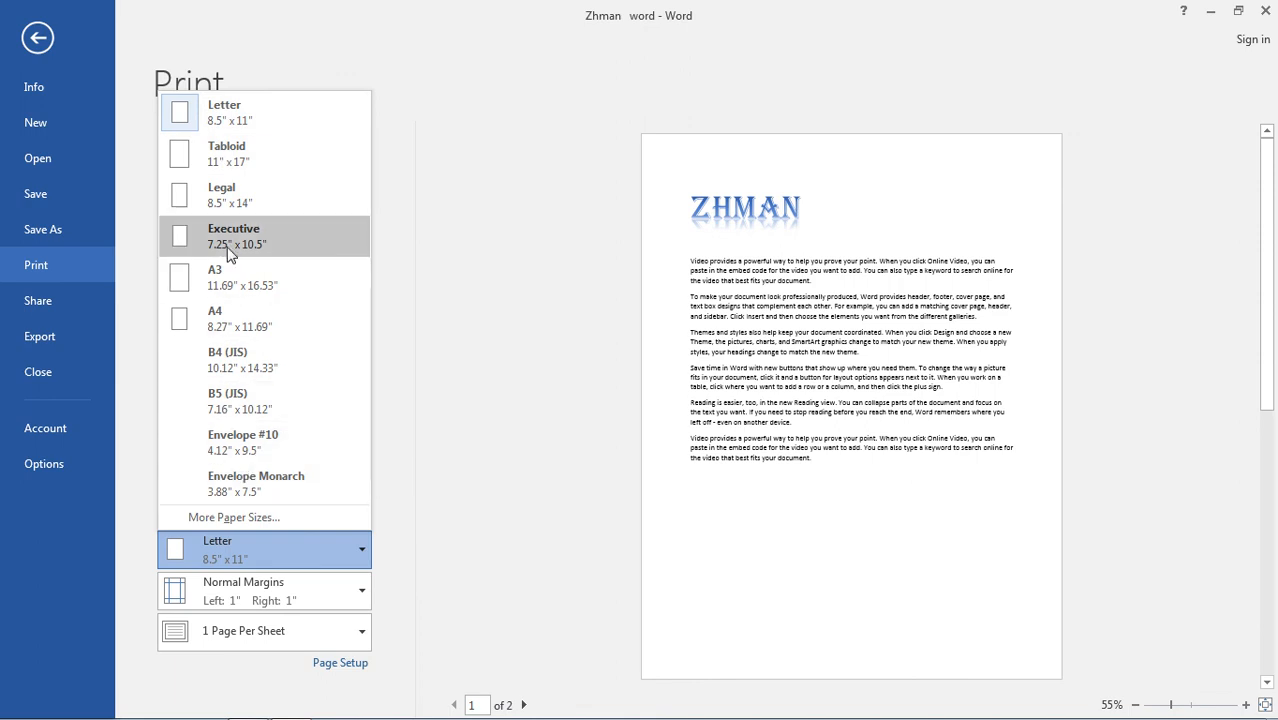
pyautogui.click(450, 362)
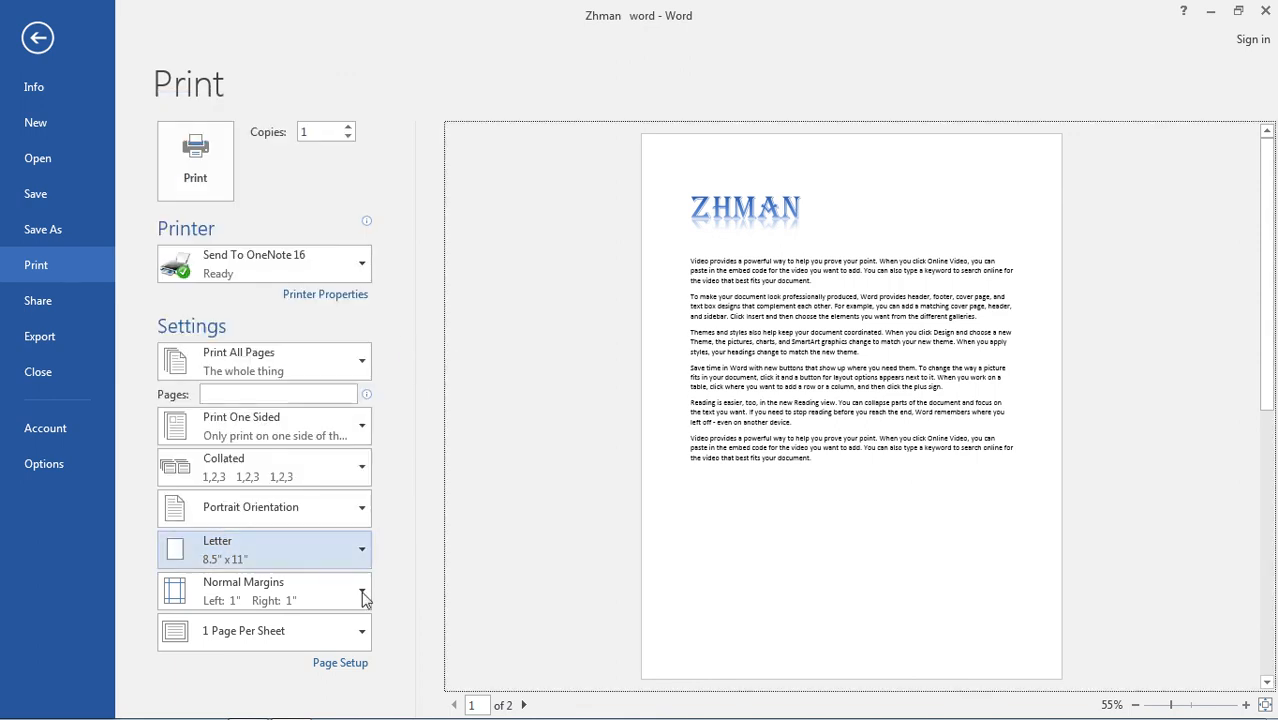
pyautogui.click(350, 590)
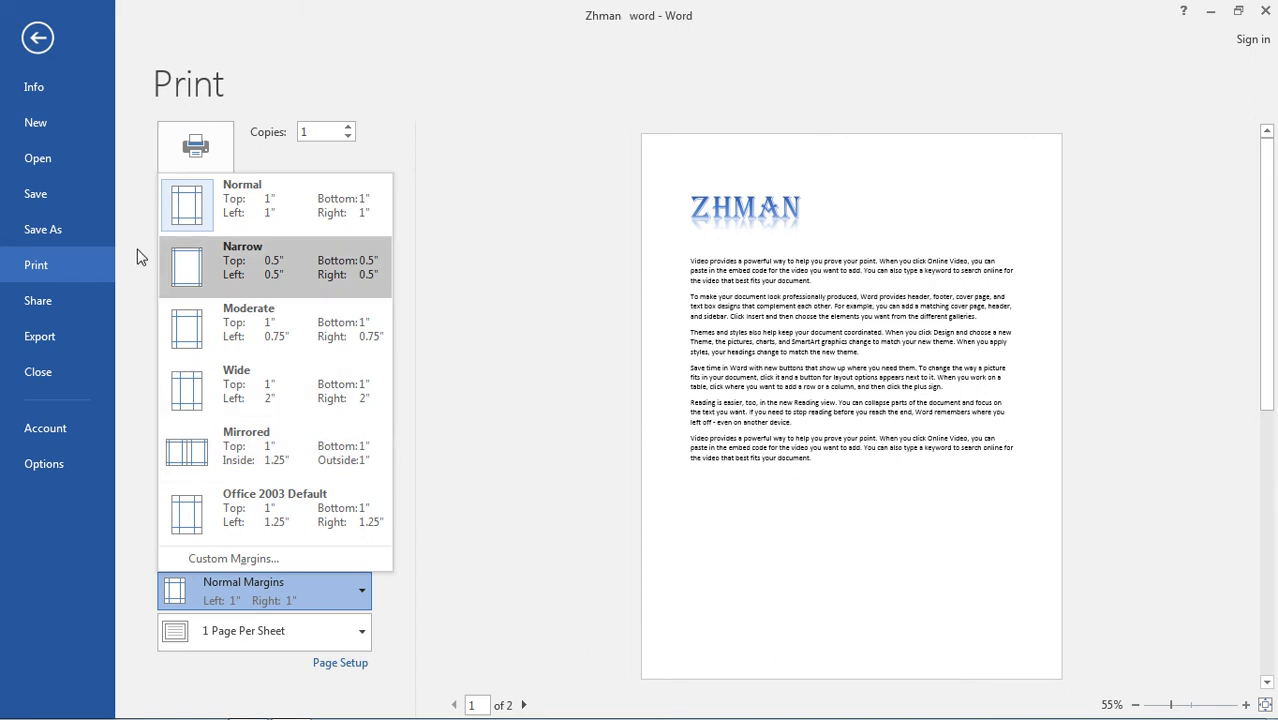
pyautogui.click(442, 290)
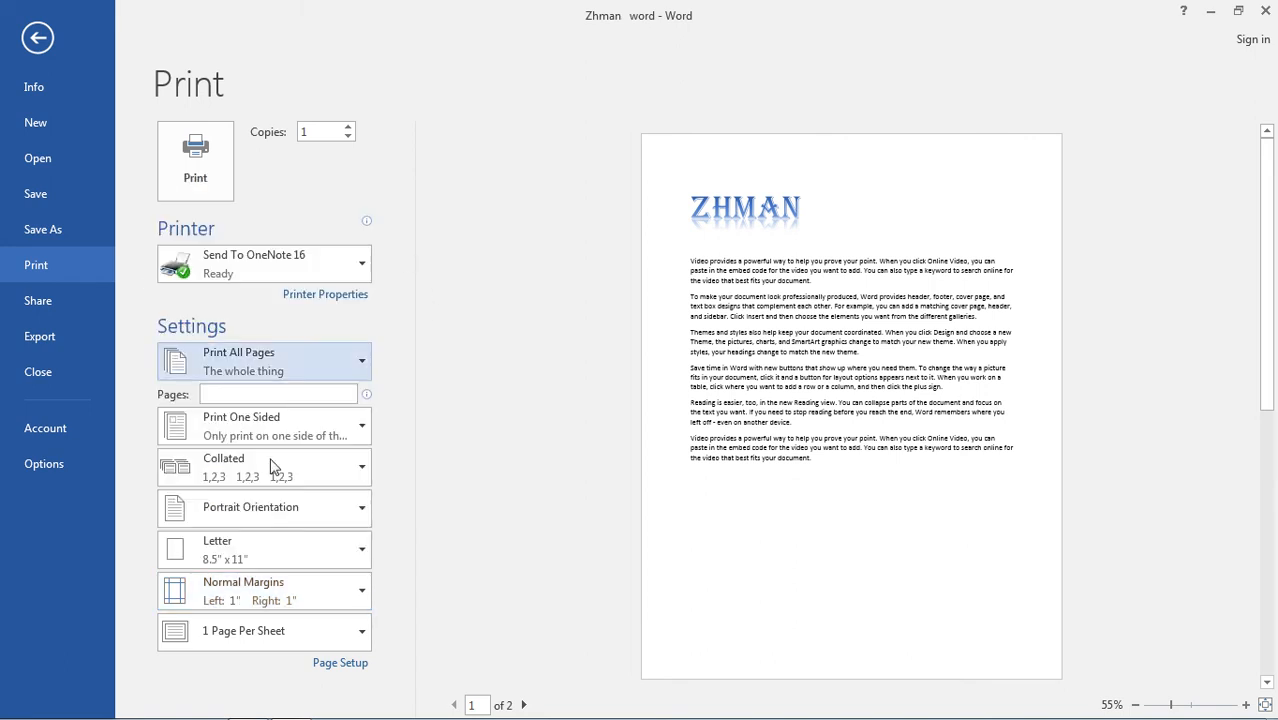
pyautogui.click(248, 634)
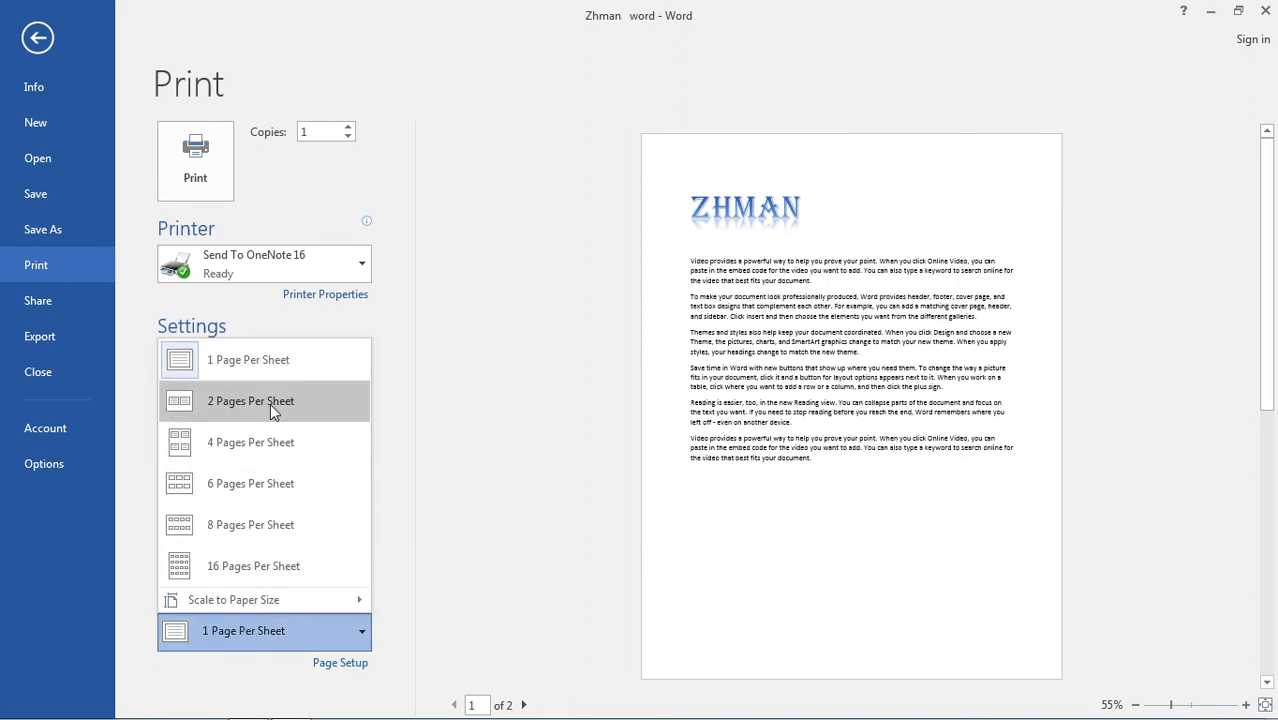
pyautogui.moveTo(359, 600)
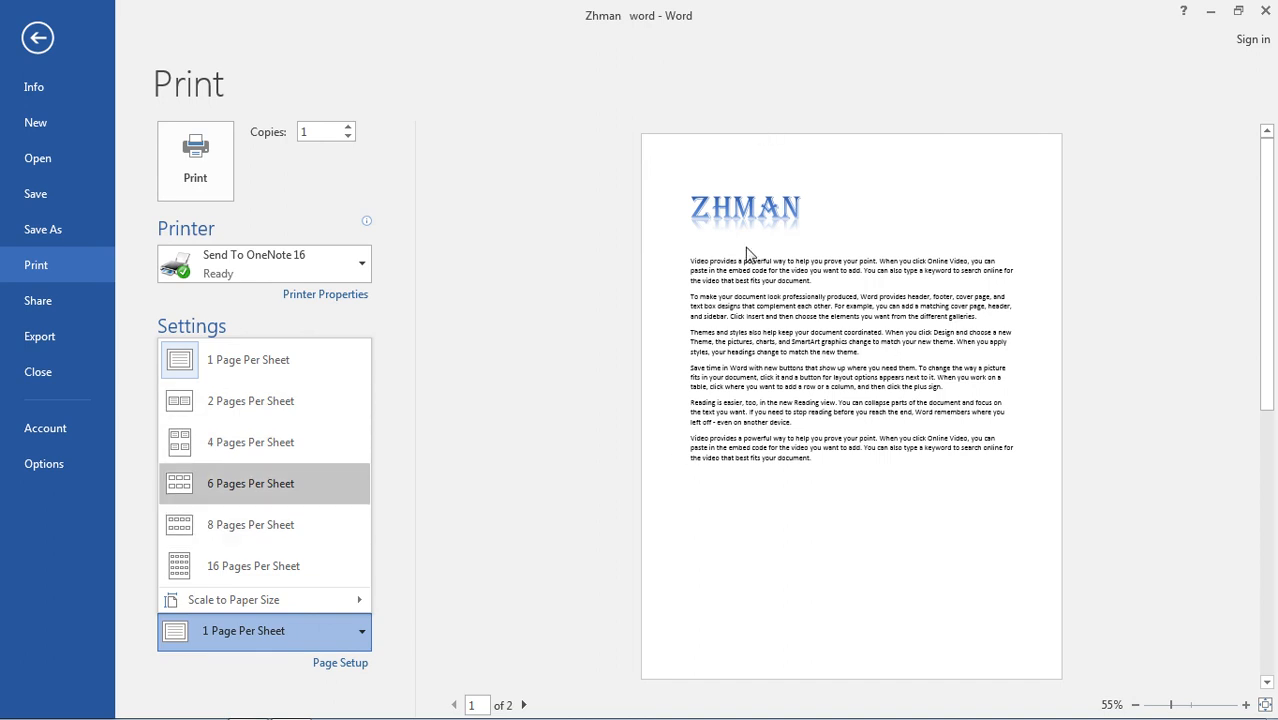
pyautogui.click(527, 265)
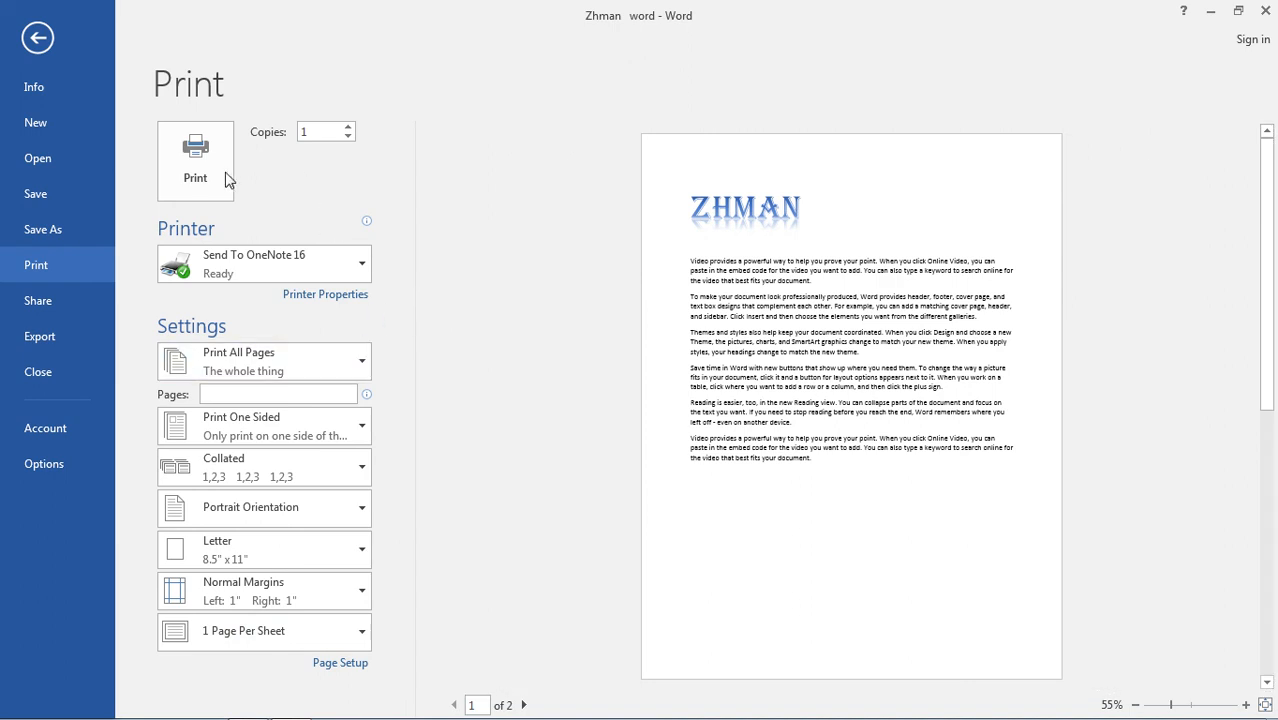
# Look over the document's sharing options and the file types offered for export.
pyautogui.click(62, 295)
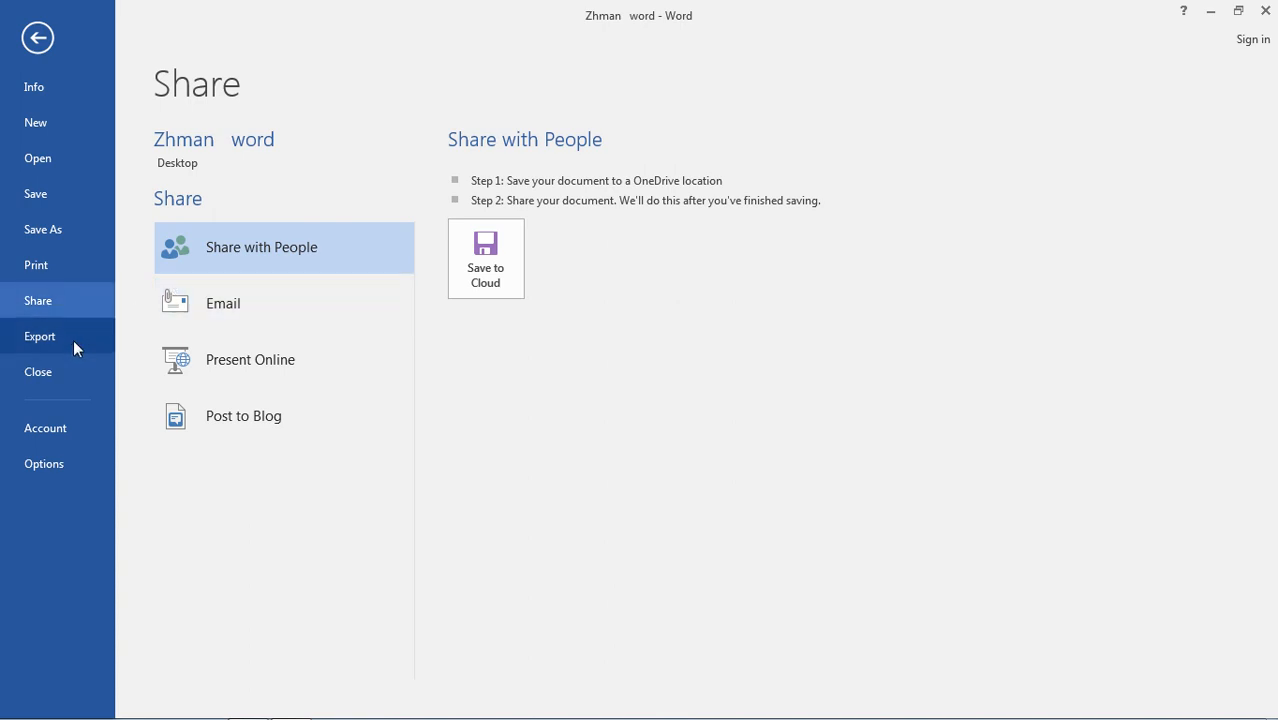
pyautogui.click(73, 339)
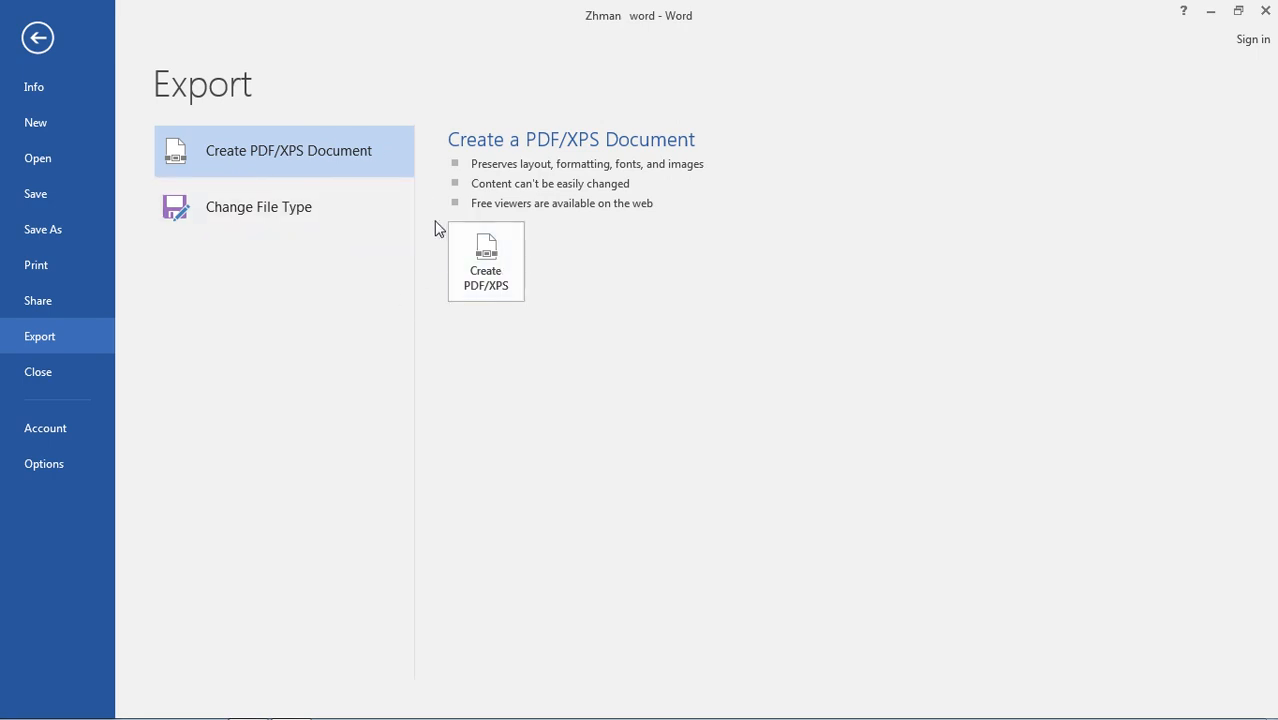
pyautogui.click(263, 210)
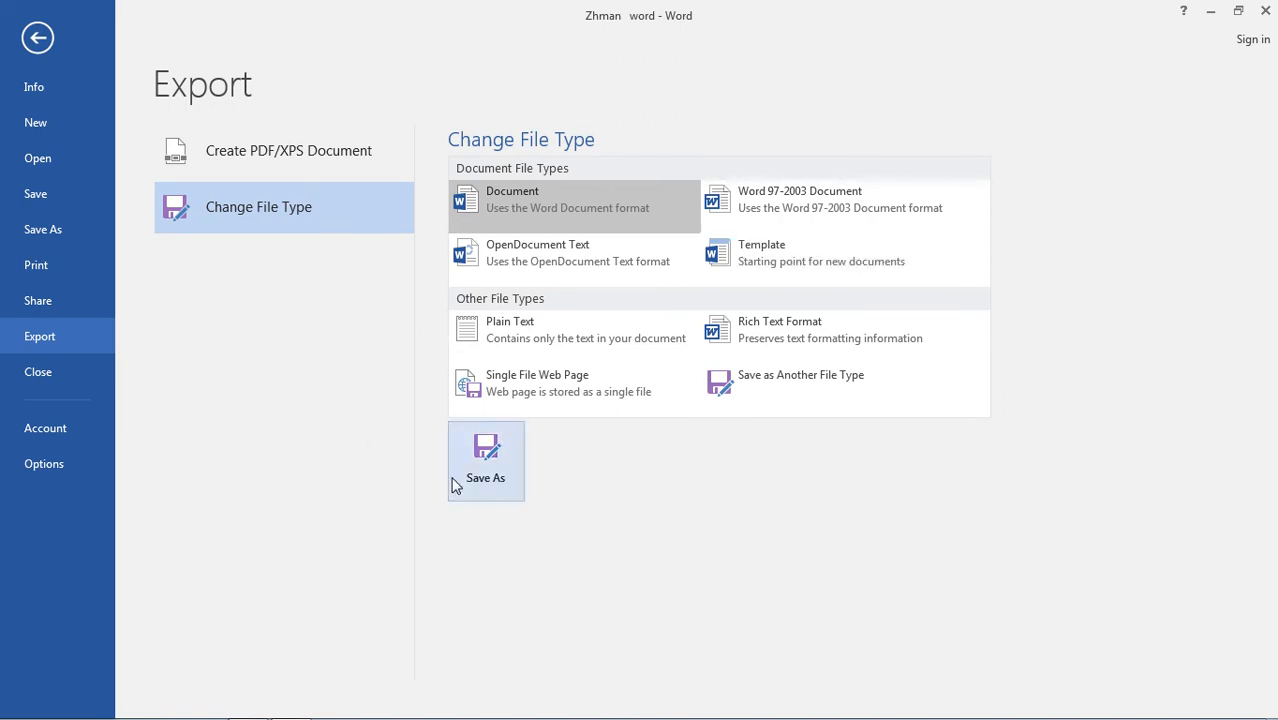
# Start a PDF/XPS export of the document with the file name 56534 and PDF as the file type.
pyautogui.click(276, 160)
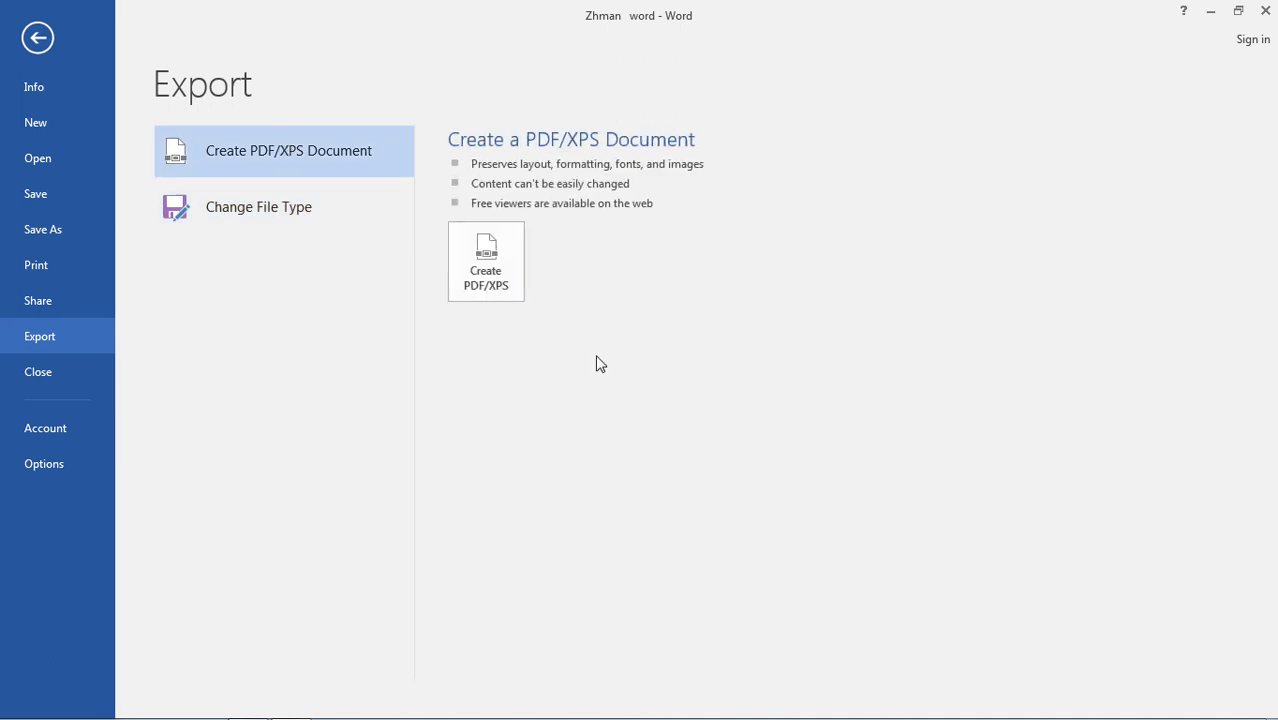
pyautogui.click(484, 268)
pyautogui.write('56534')
pyautogui.click(284, 379)
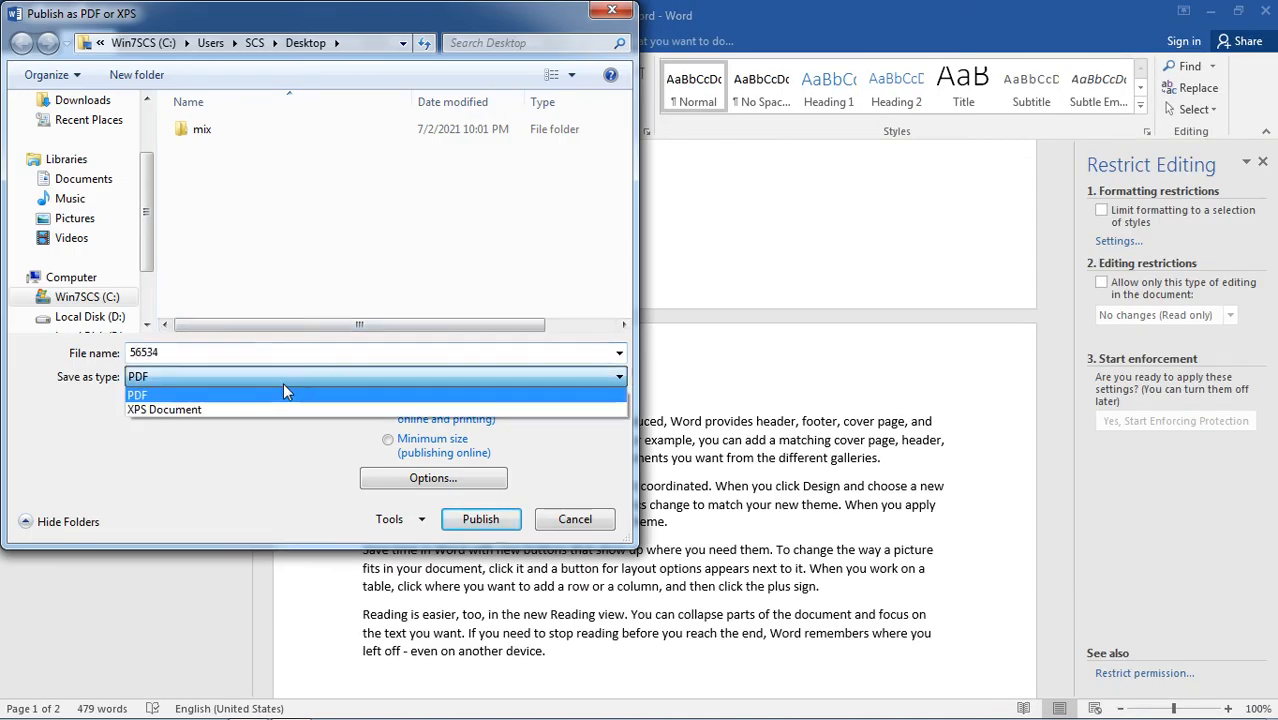
pyautogui.click(284, 392)
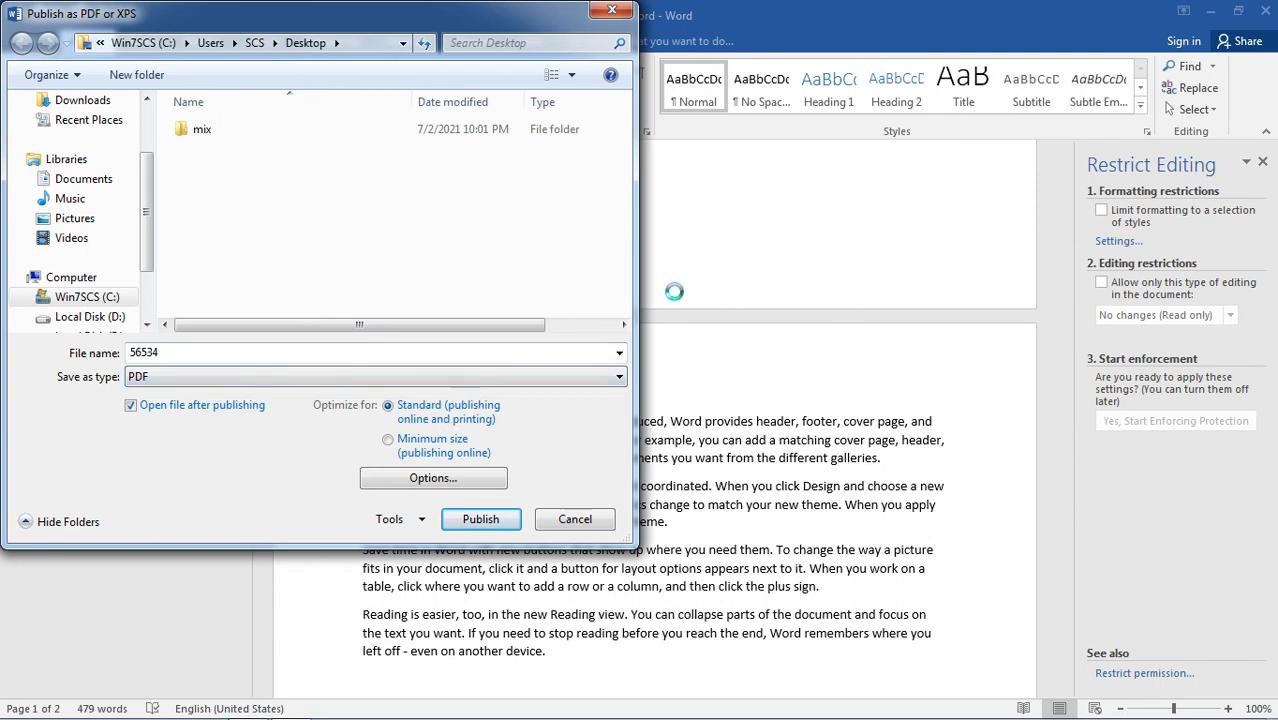
# Try the Minimum size optimization for the PDF, switch back to Standard, and cancel the export.
pyautogui.click(389, 442)
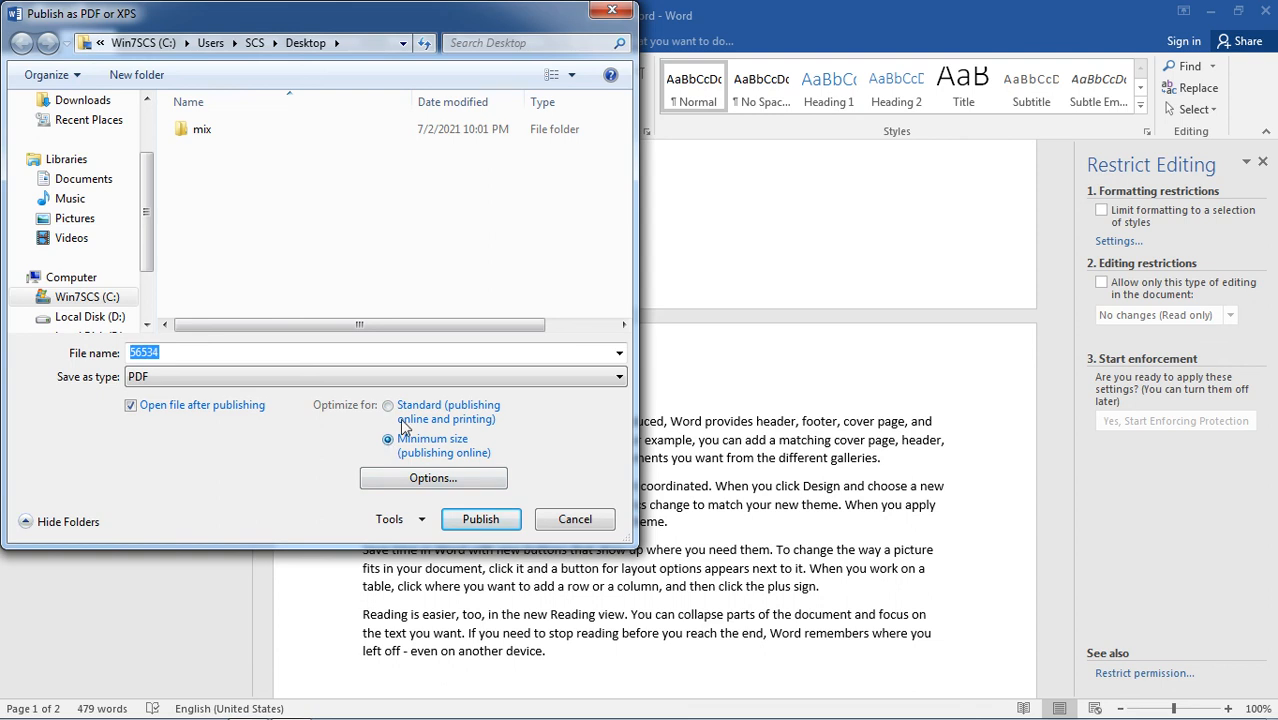
pyautogui.click(357, 129)
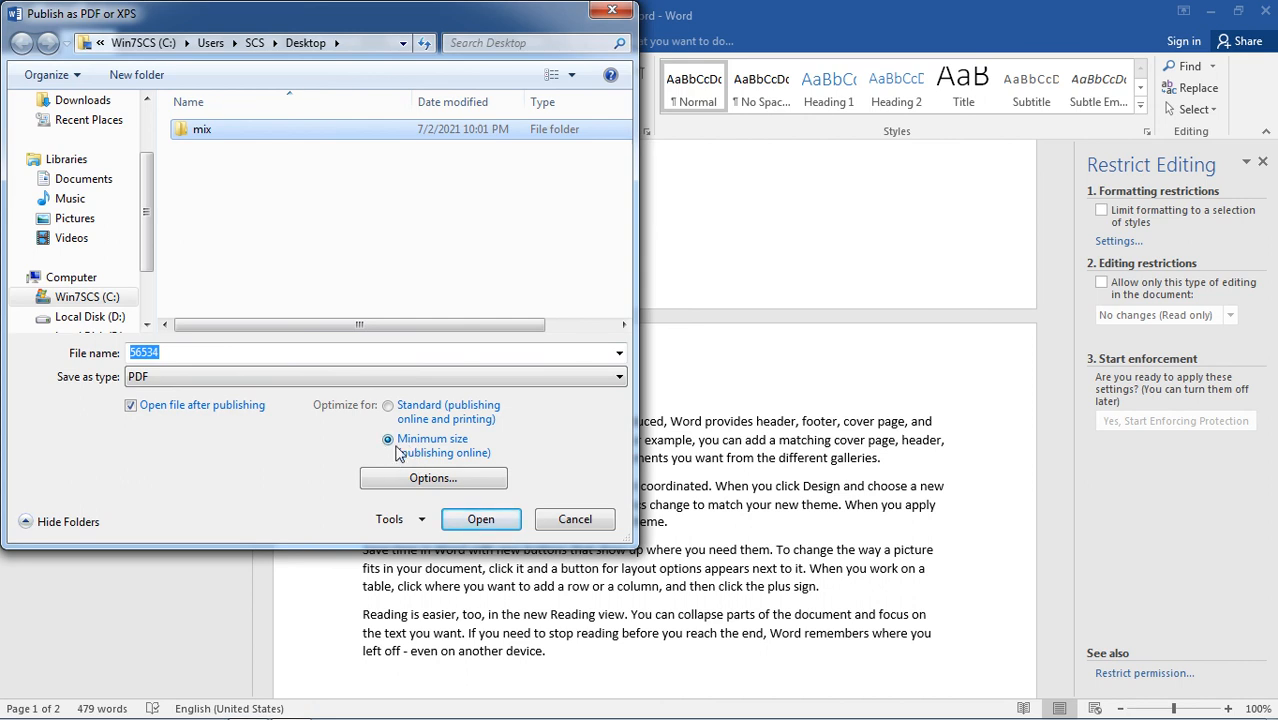
pyautogui.click(390, 410)
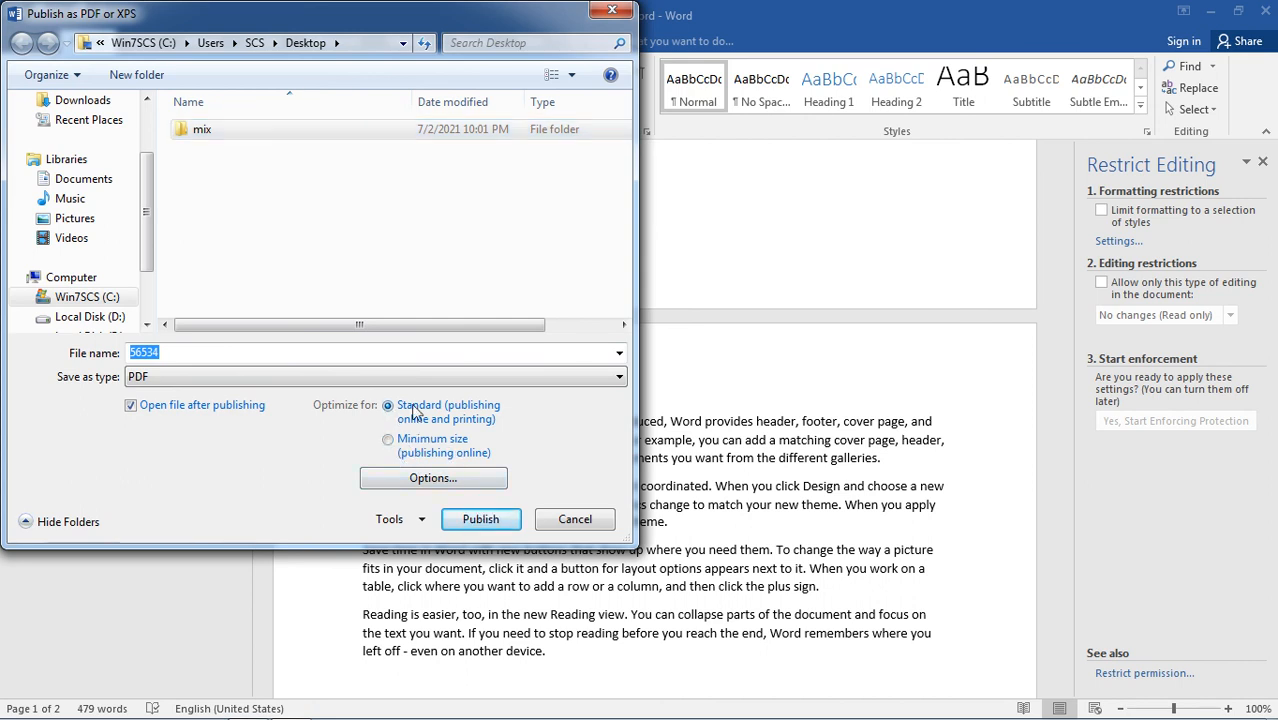
pyautogui.click(575, 520)
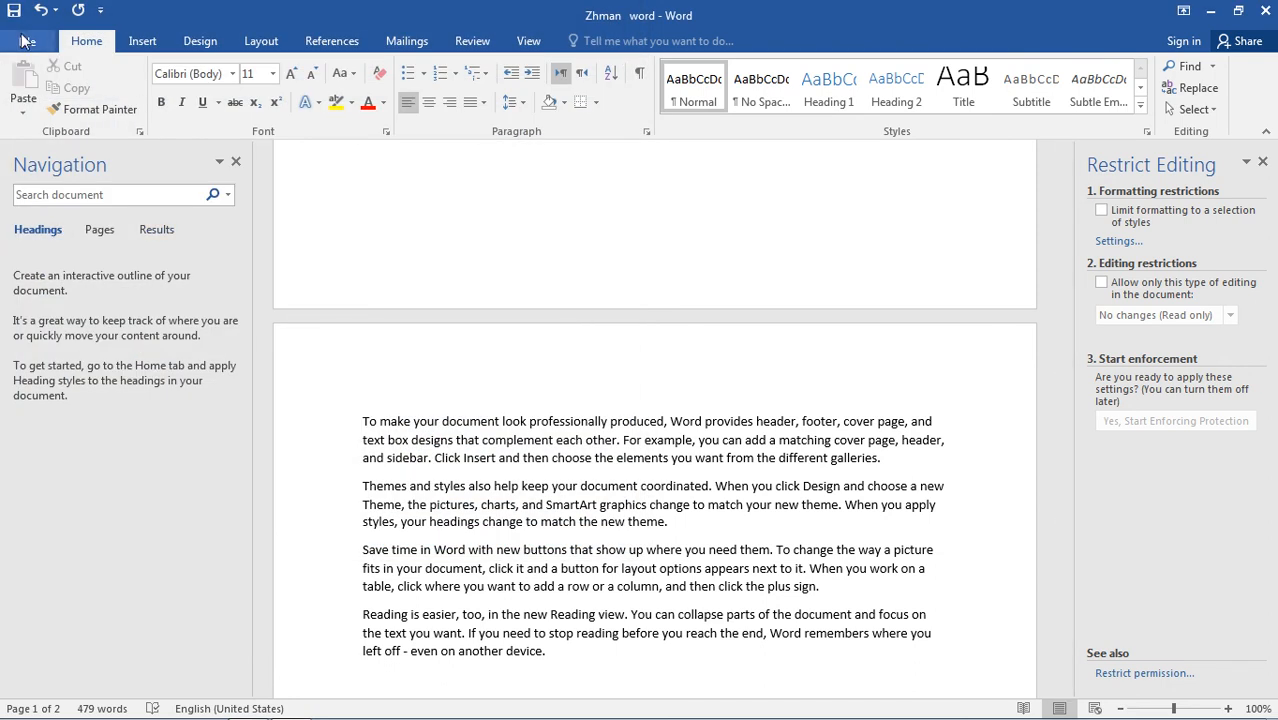
# Close the Zhman word document without saving its changes.
pyautogui.click(22, 42)
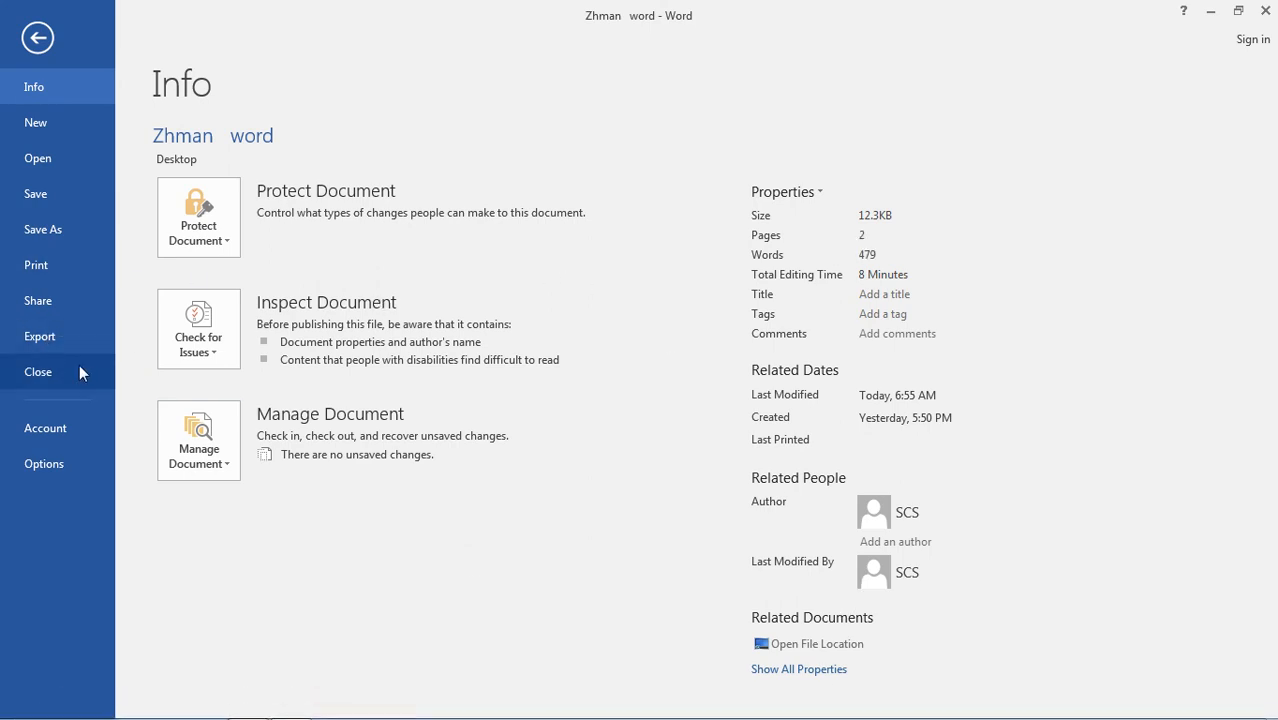
pyautogui.click(38, 40)
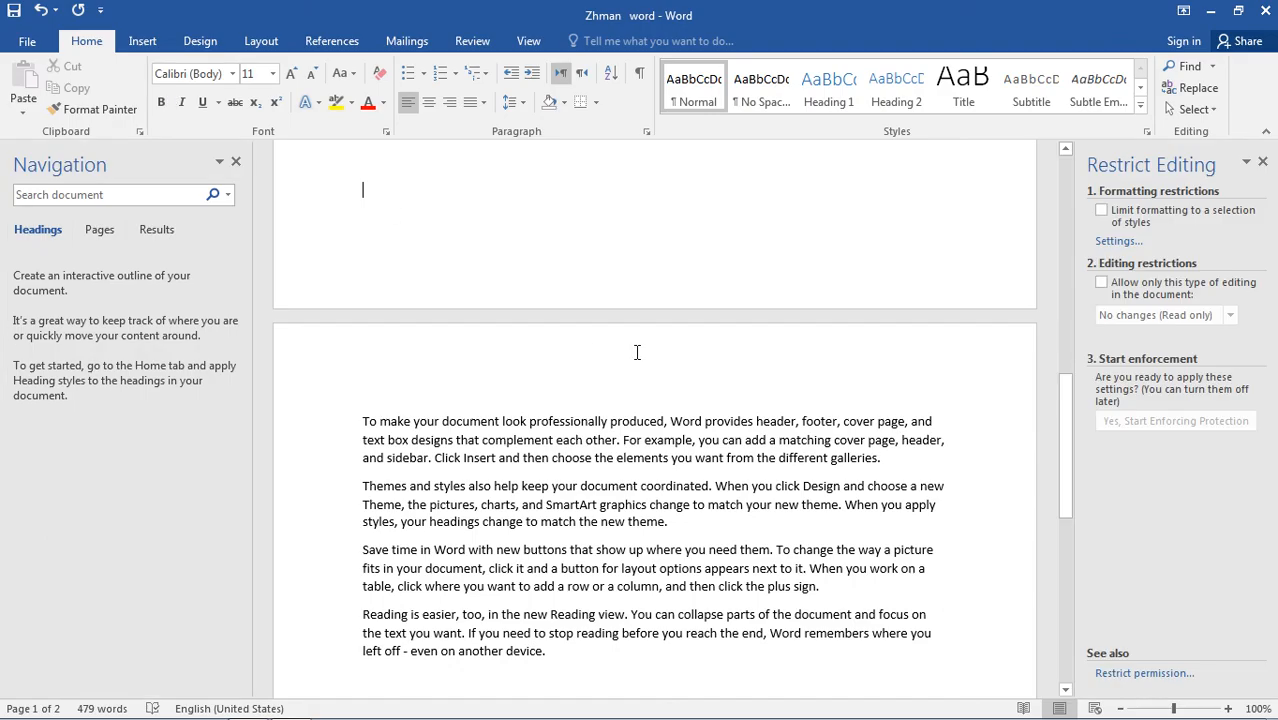
pyautogui.scroll(2, 676, 418)
pyautogui.scroll(12, 676, 418)
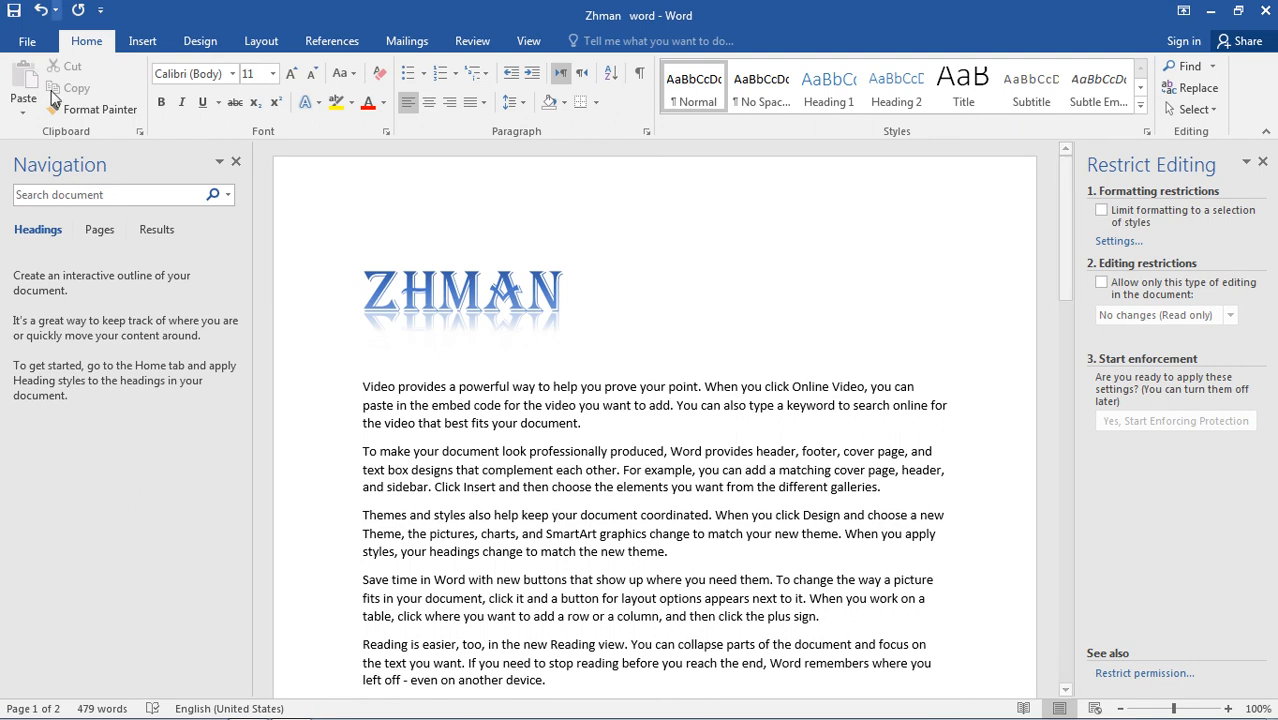
pyautogui.click(24, 41)
pyautogui.click(66, 366)
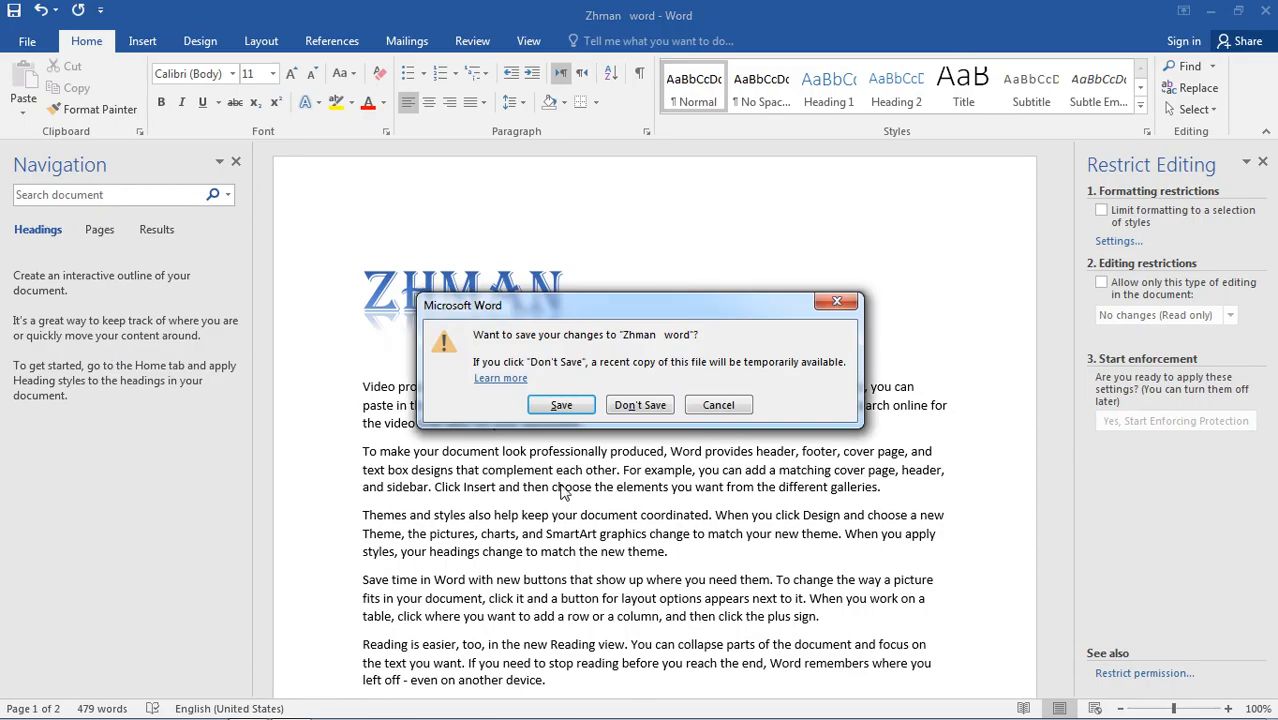
pyautogui.click(655, 405)
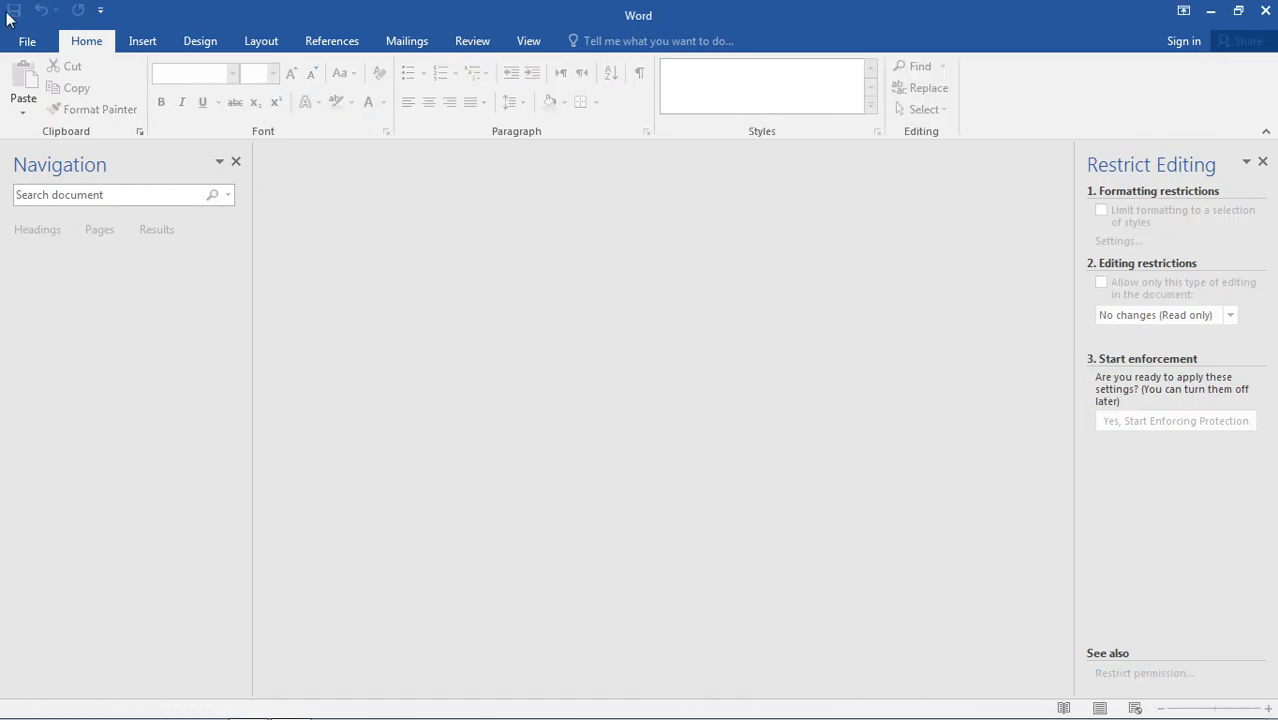
# Create a new blank document and close the Restrict Editing pane.
pyautogui.click(24, 44)
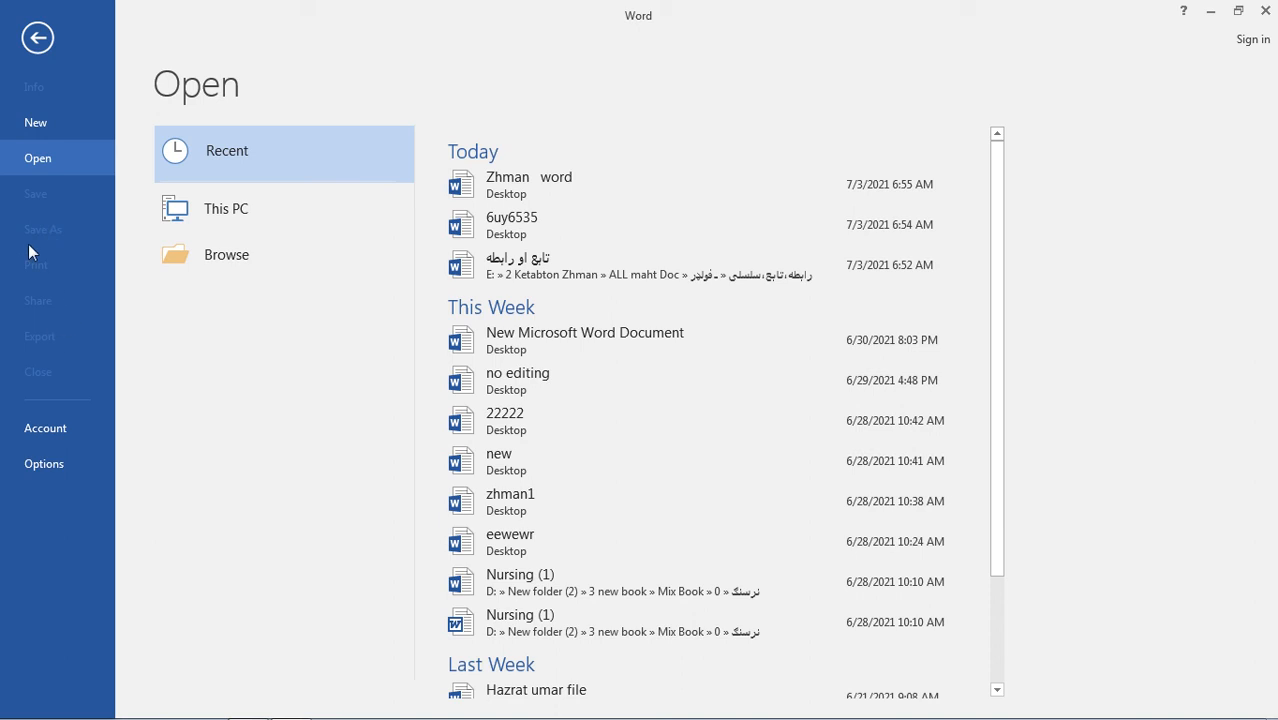
pyautogui.click(45, 130)
pyautogui.click(288, 300)
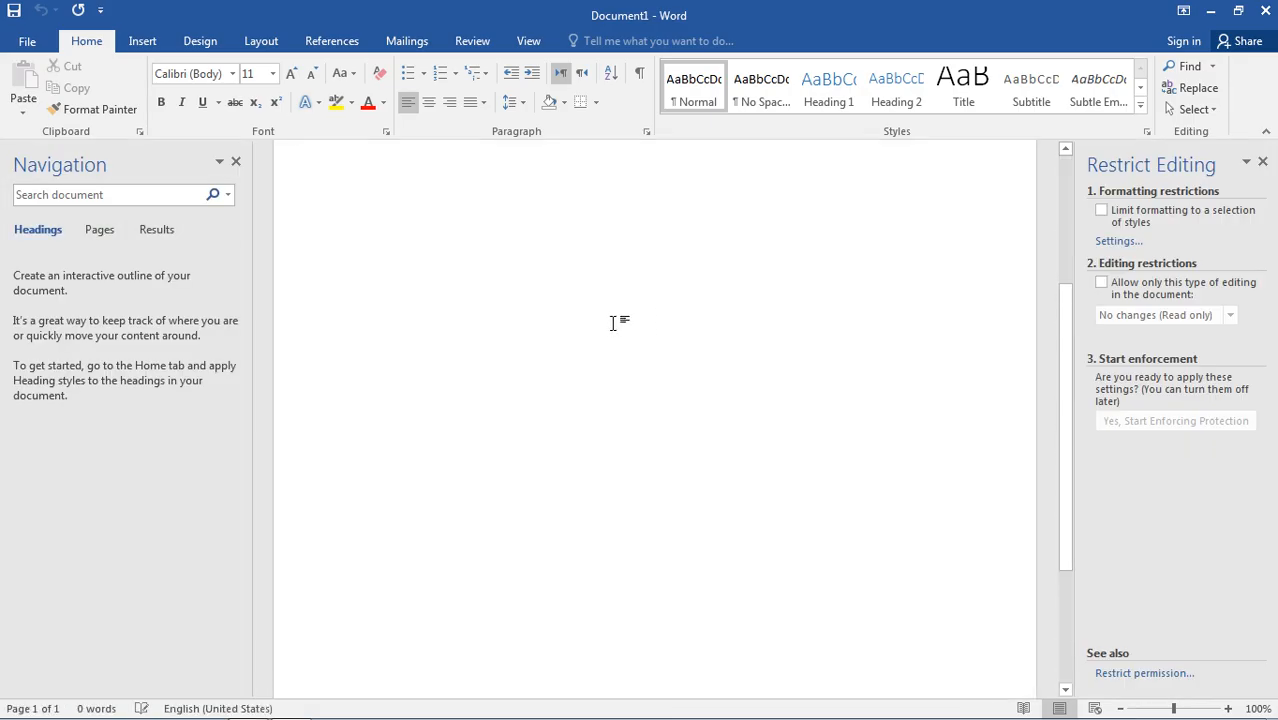
pyautogui.click(1262, 161)
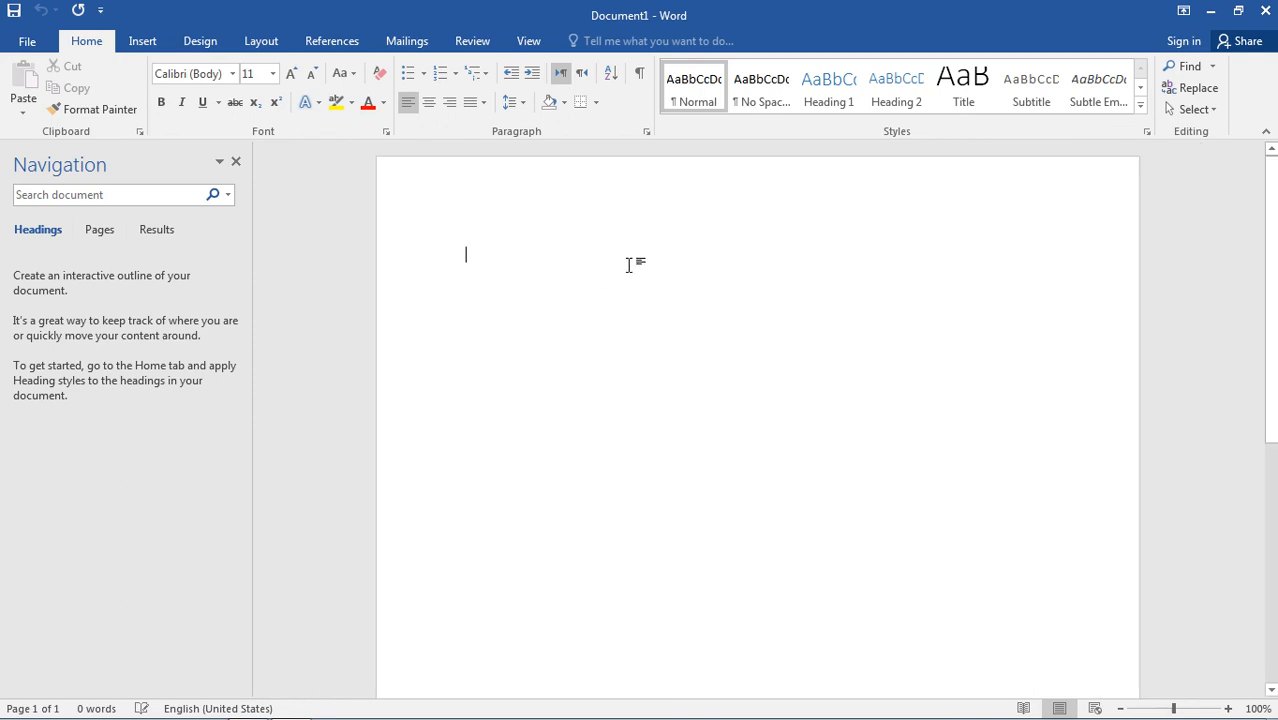
# Look over the protection choices for the blank document, and close its window.
pyautogui.click(27, 41)
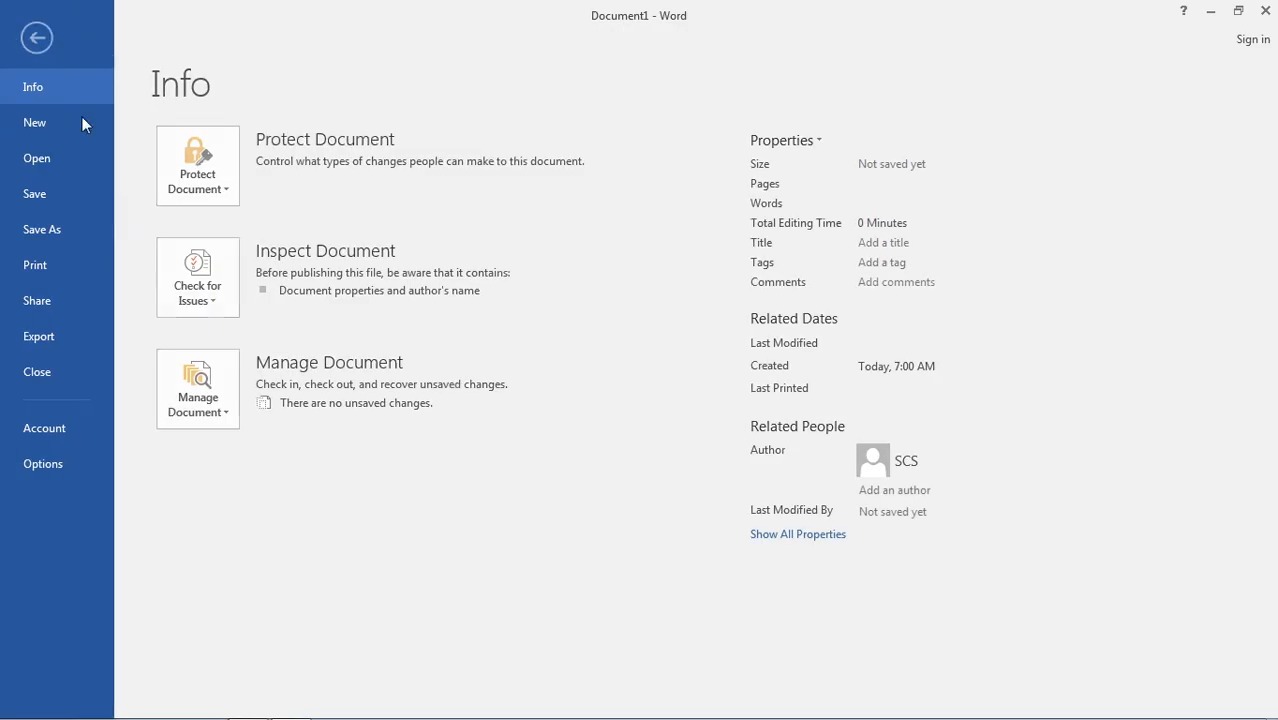
pyautogui.click(232, 196)
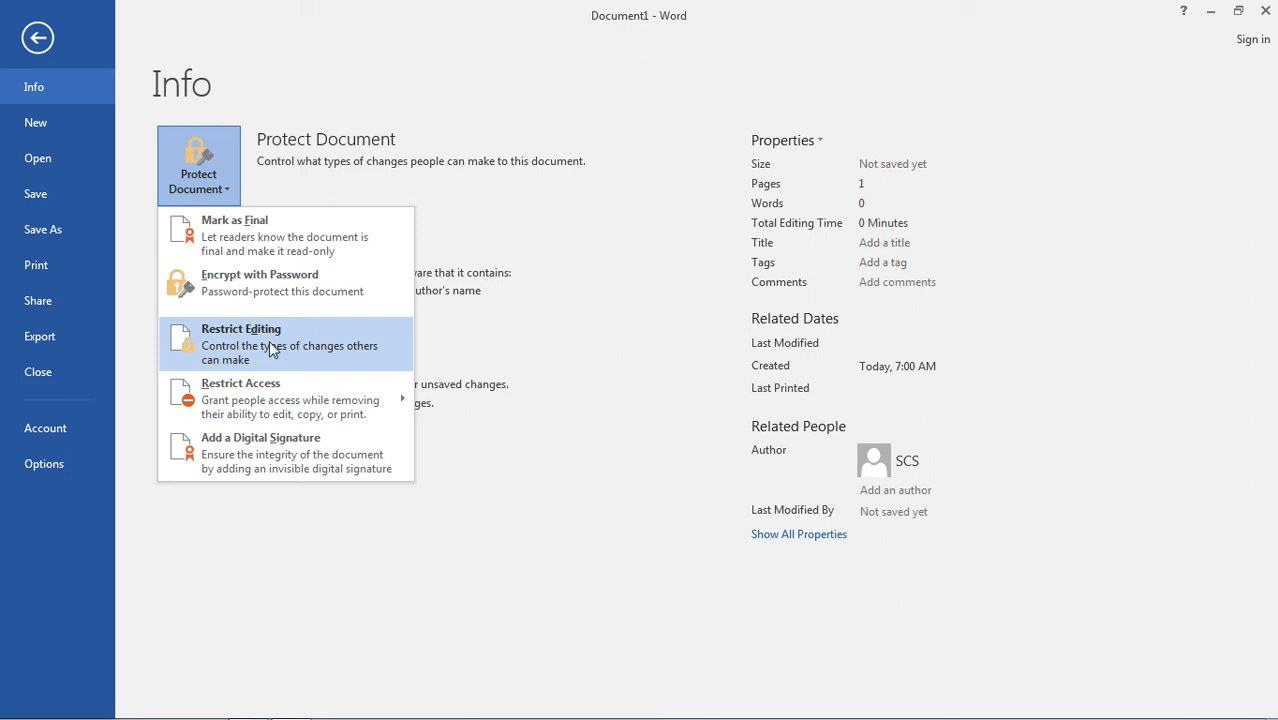
pyautogui.click(38, 40)
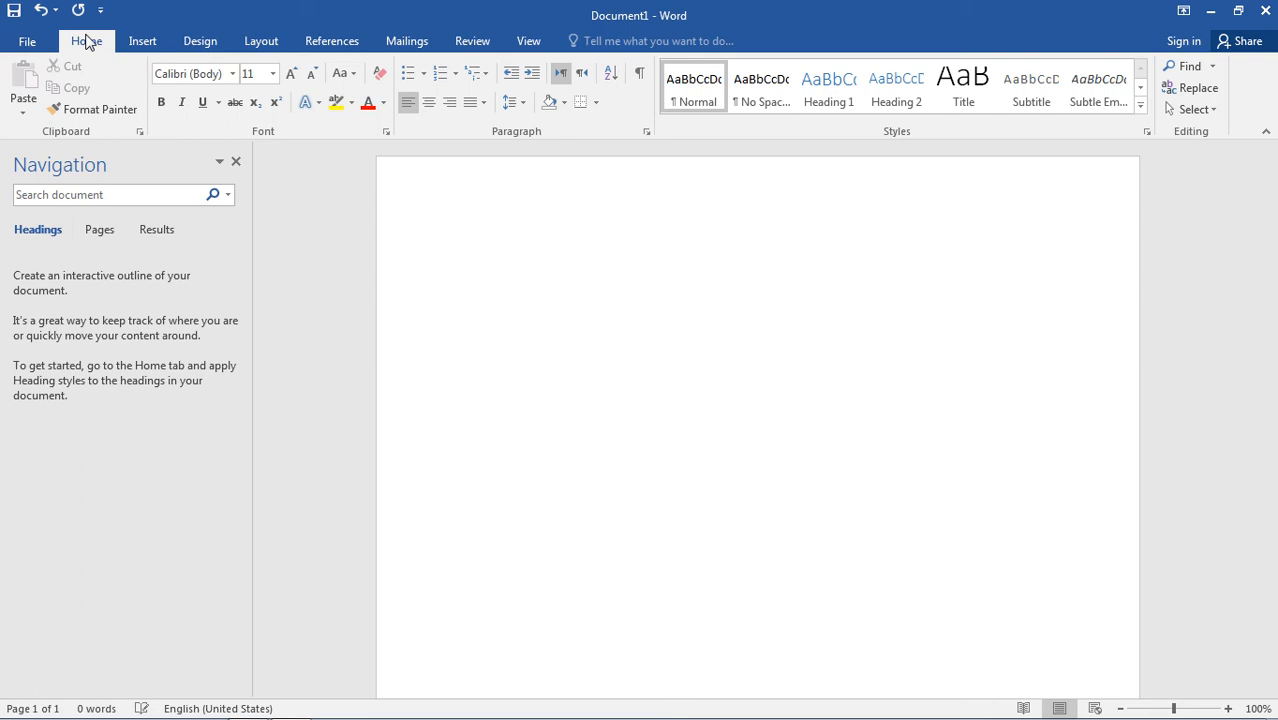
pyautogui.click(1265, 12)
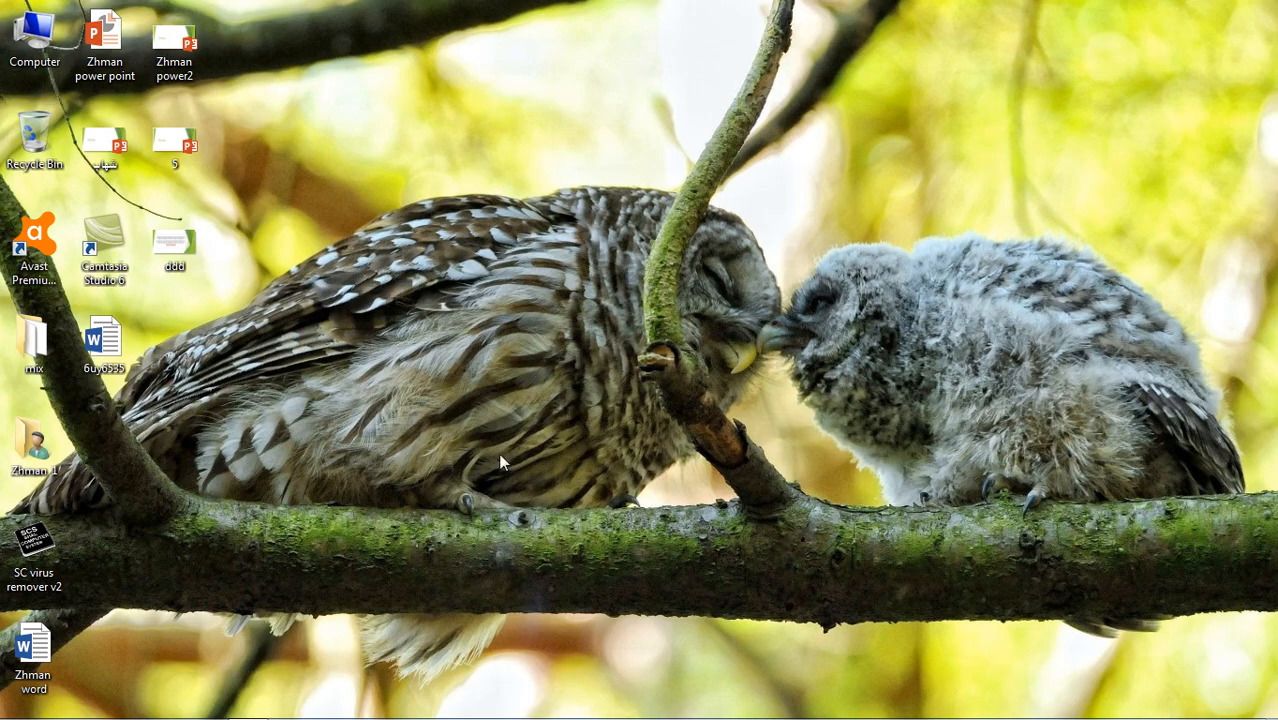